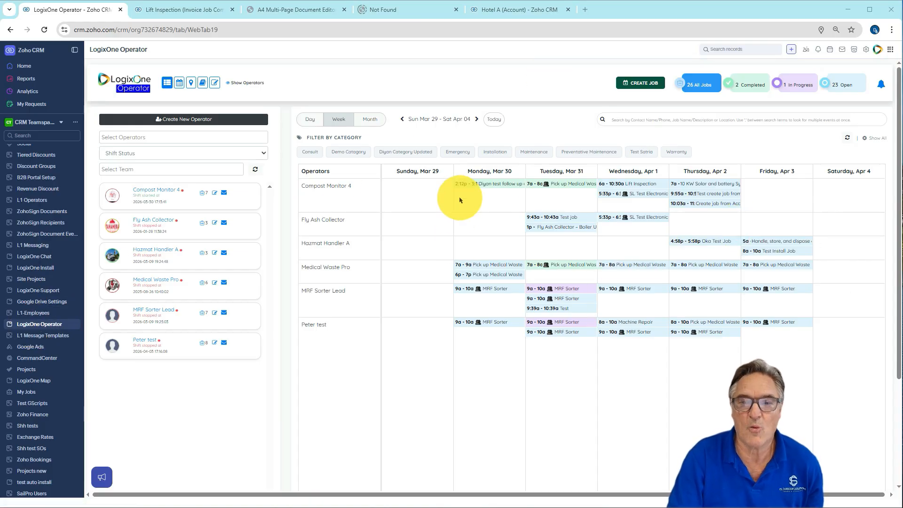
mouse_move(577, 221)
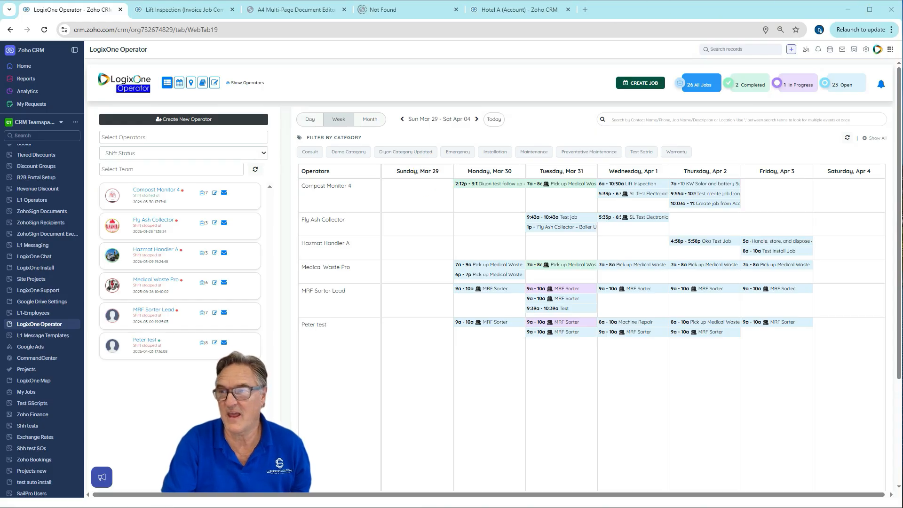
drag(902, 34, 681, 21)
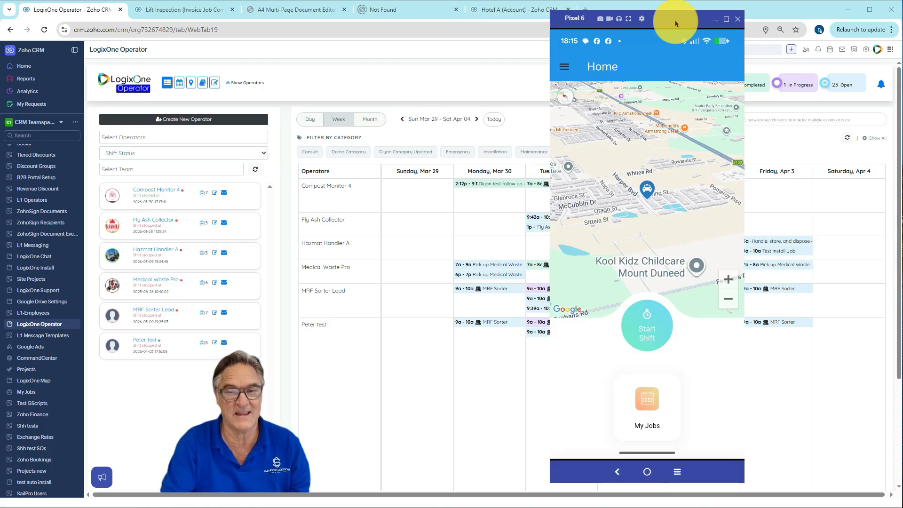
drag(676, 23, 902, 18)
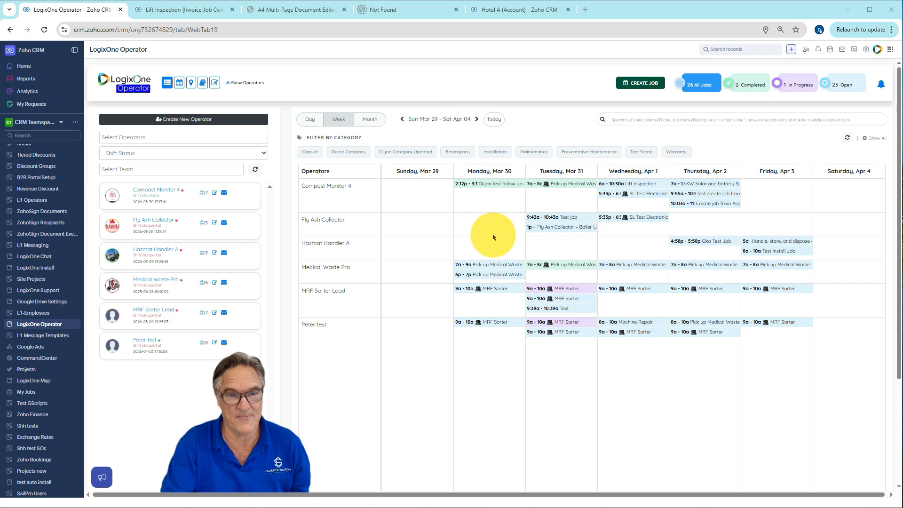
Bring the mirrored Pixel 6 window over the operator schedule and open My Jobs in its mobile app
mouse_move(527, 182)
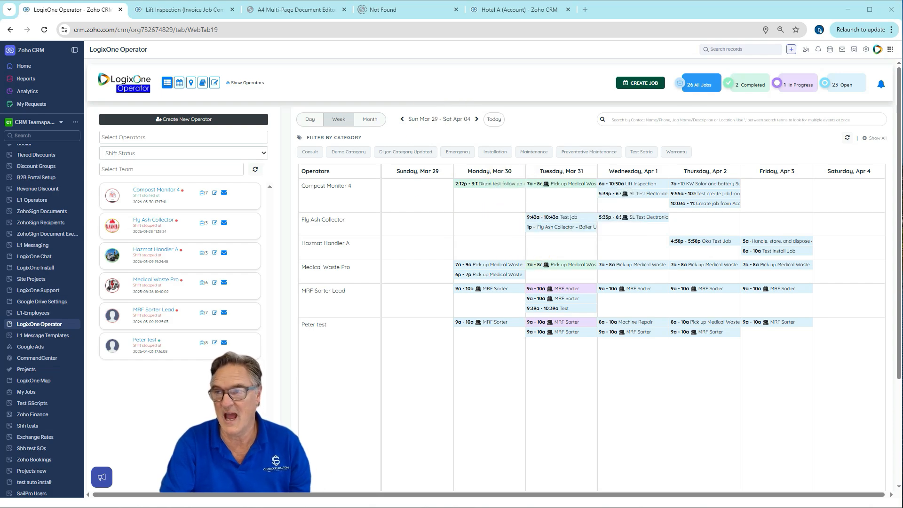
drag(902, 21, 645, 12)
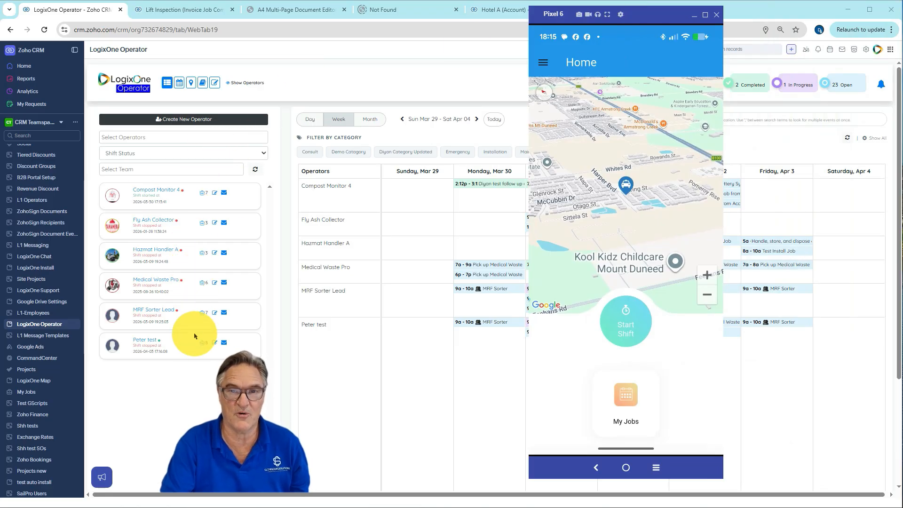
click(630, 410)
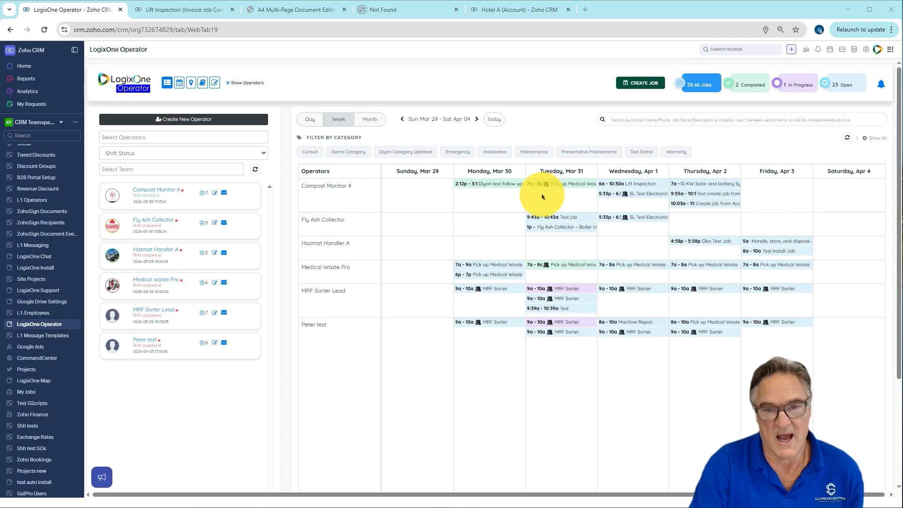
Review the week's jobs in the calendar and map views, and list the map's filter options
click(178, 82)
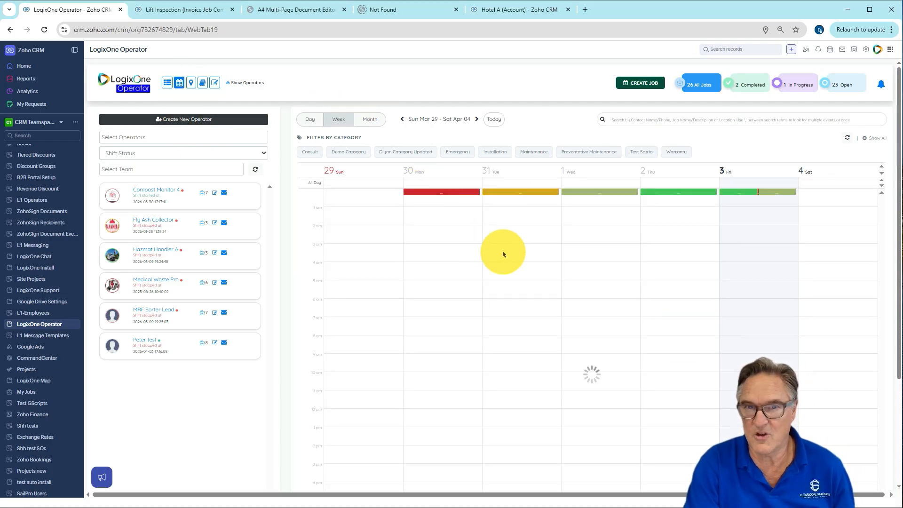
scroll(559, 260, down, 1)
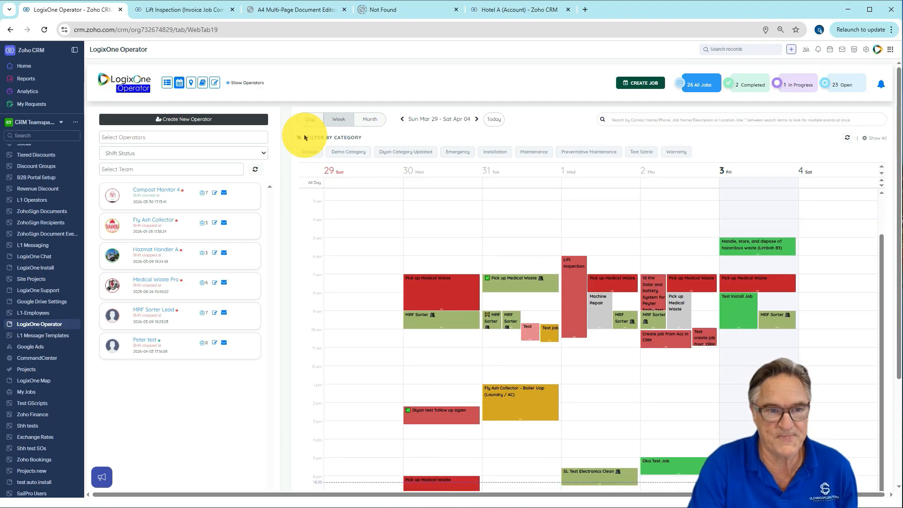
click(191, 83)
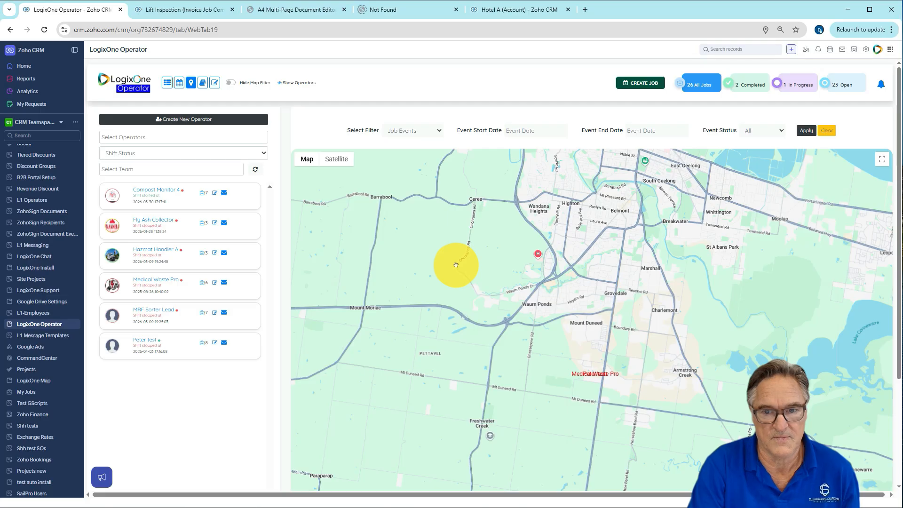
click(178, 83)
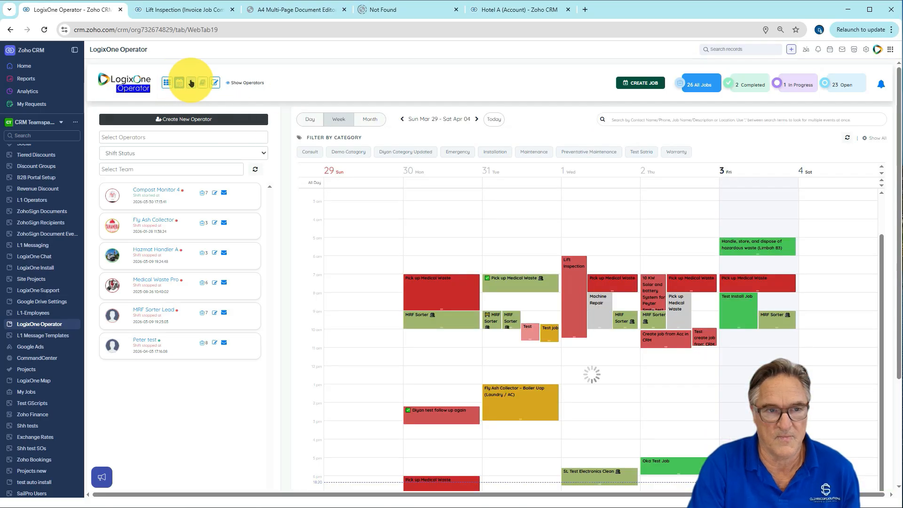
click(189, 84)
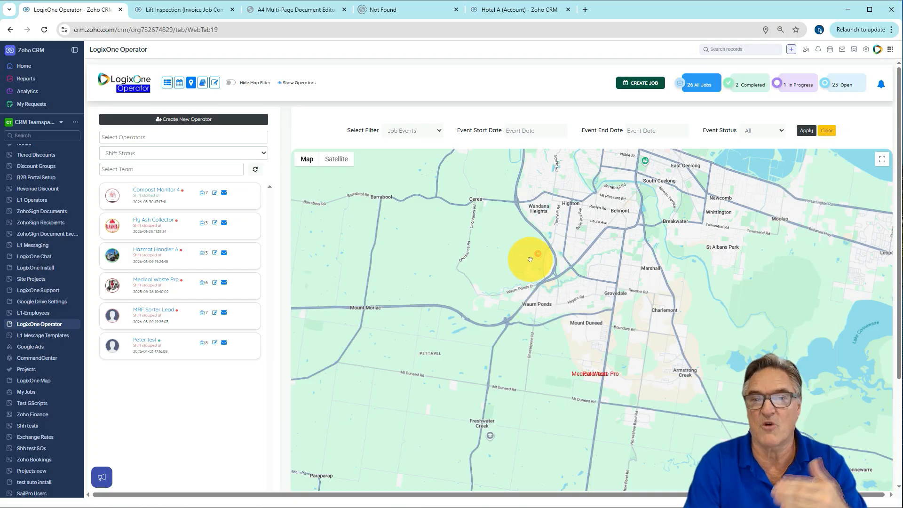
click(433, 134)
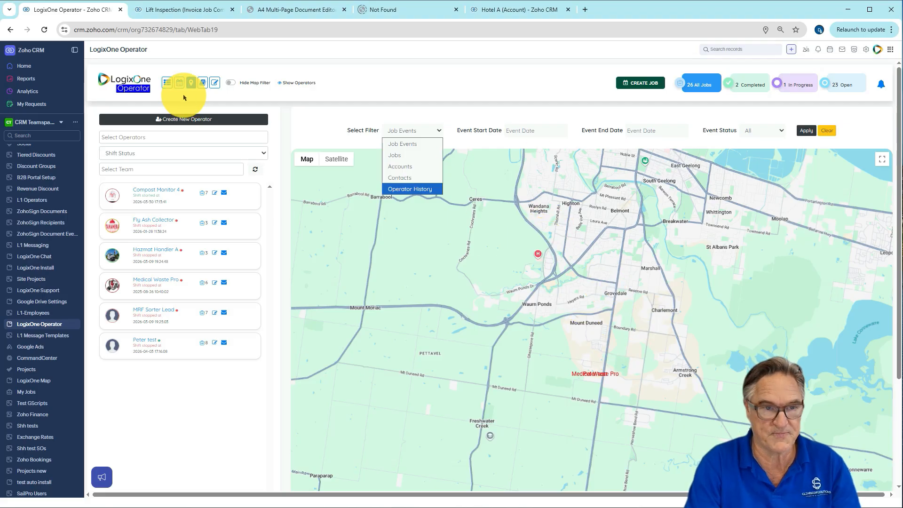
Examine the last-listed operator's entries in the activity report, and view the LogixOne Merge Editor module selection without configuring a module
click(203, 84)
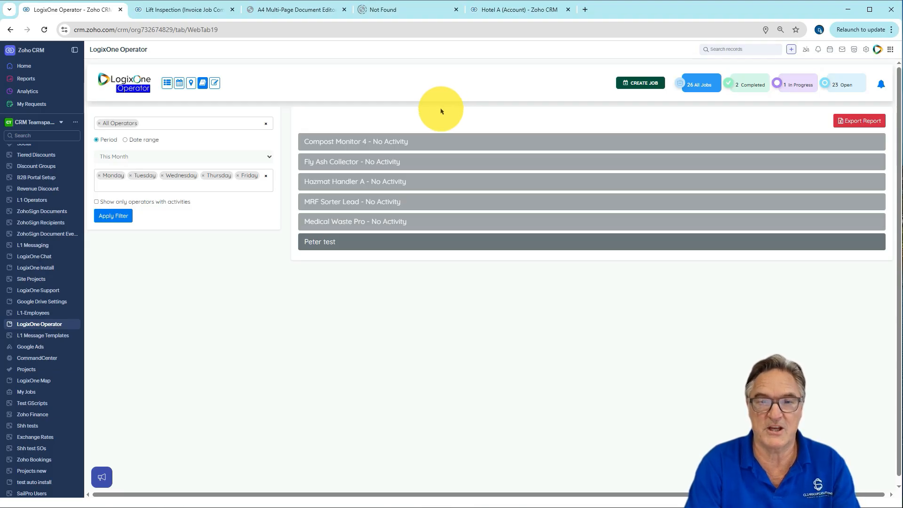
click(348, 246)
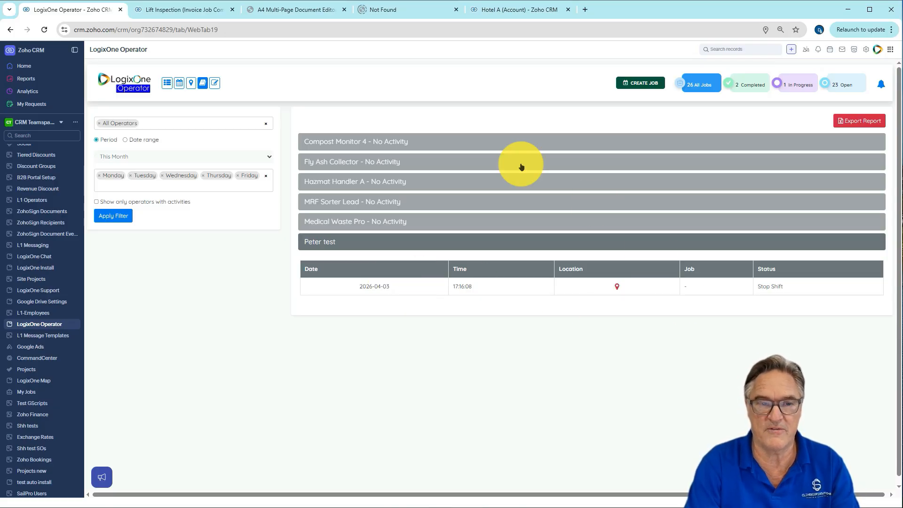
click(202, 83)
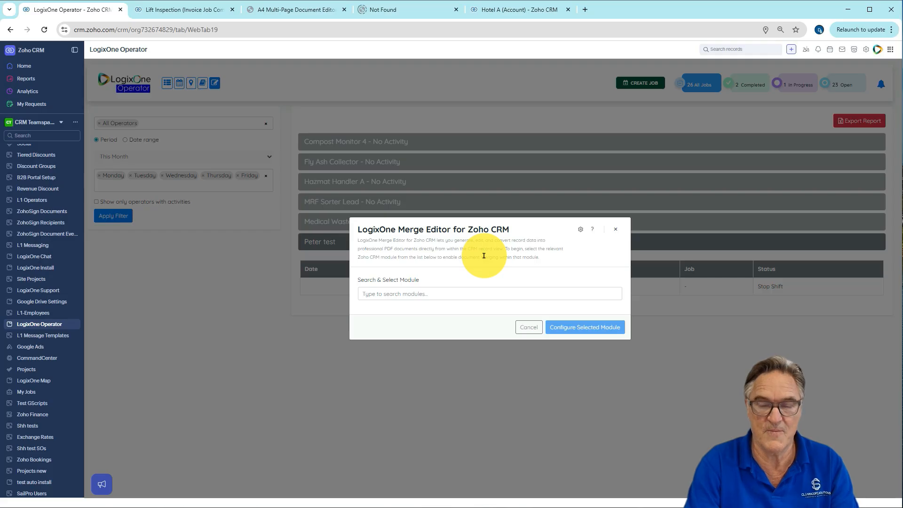
click(616, 229)
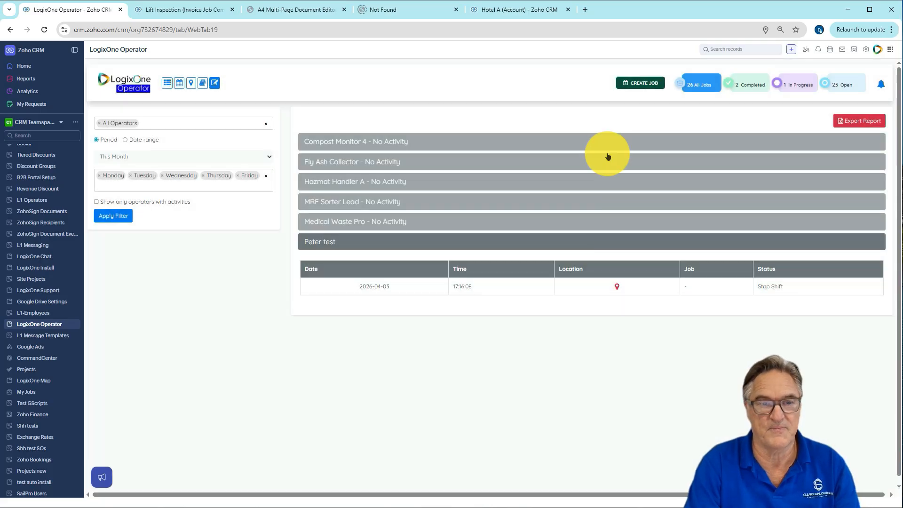
Start a new job from the weekly operator schedule with the subject Machine Repair and the category Maintenance
click(167, 82)
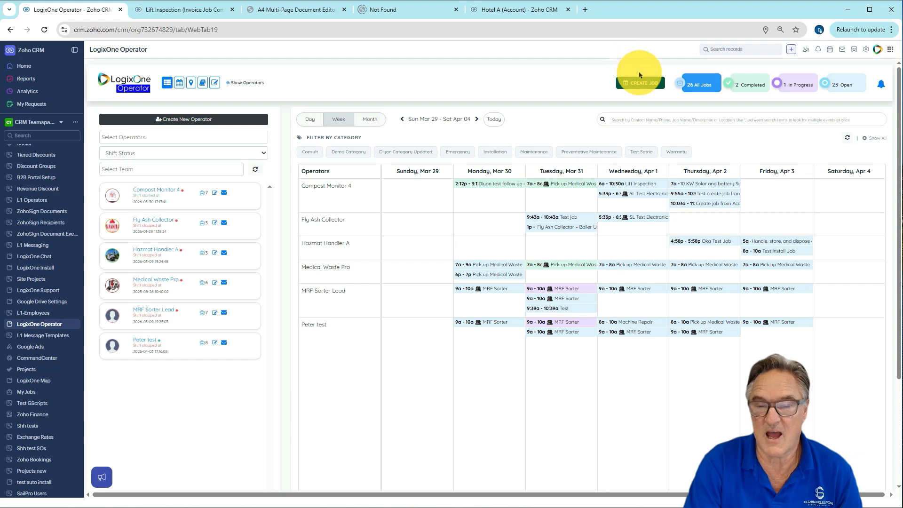
click(642, 83)
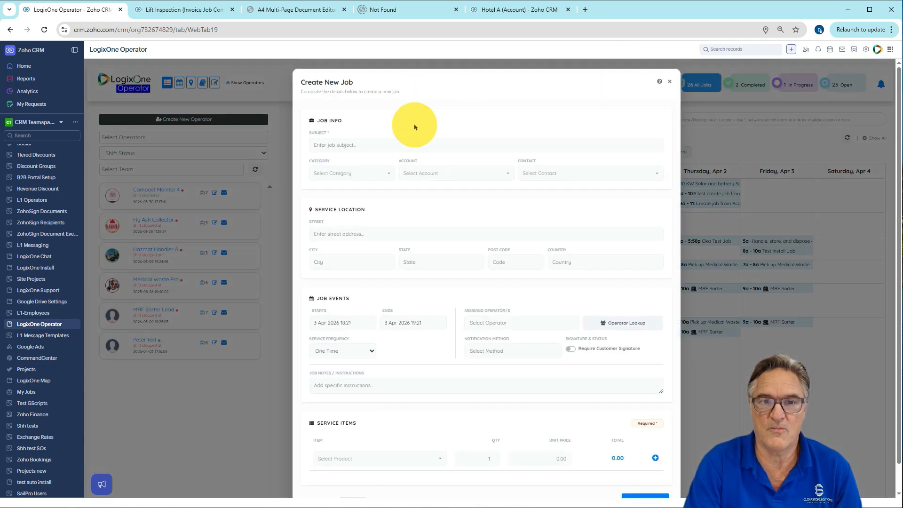
click(347, 145)
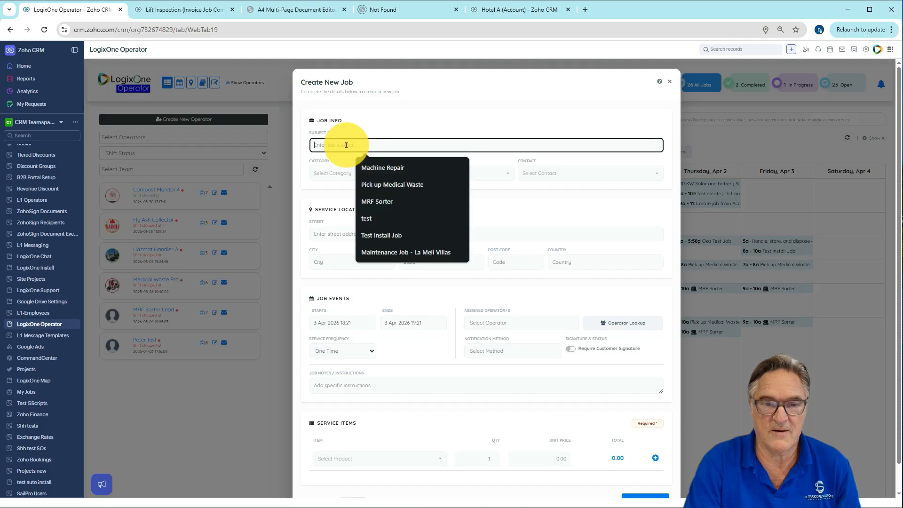
click(381, 170)
click(360, 174)
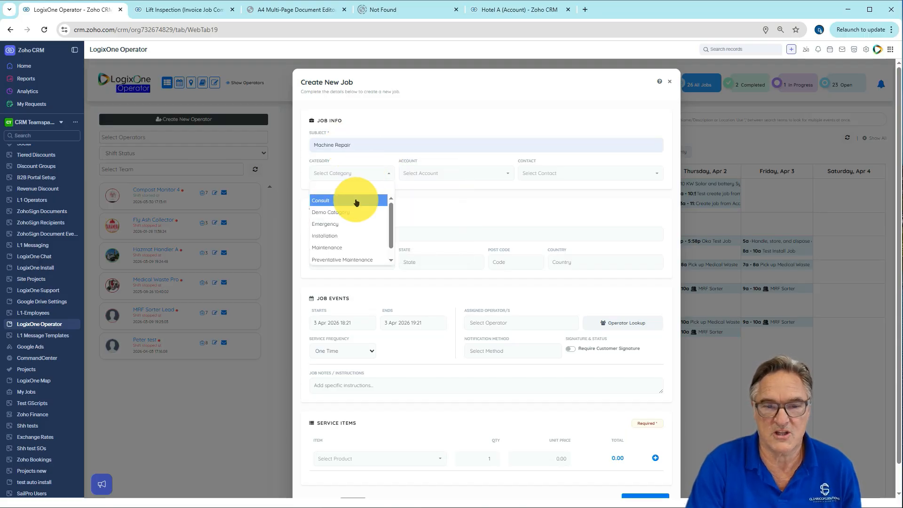
click(358, 235)
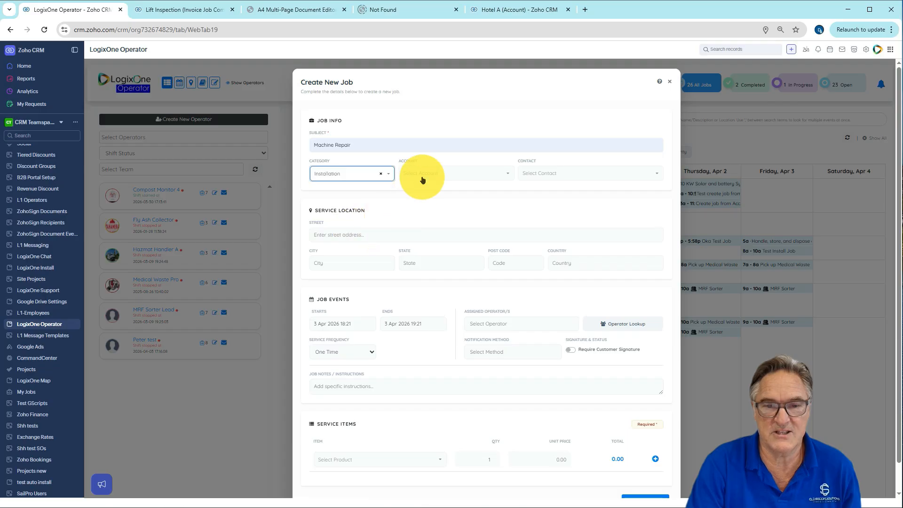
click(373, 175)
click(352, 247)
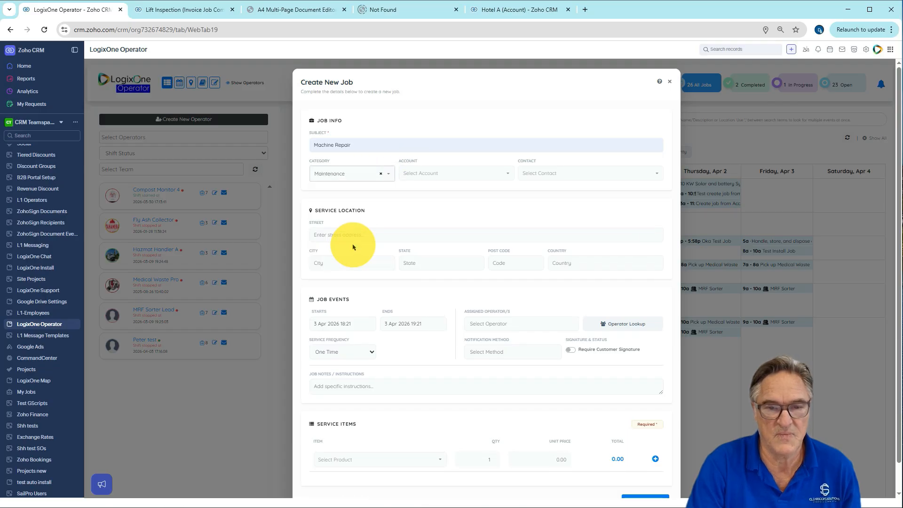
Assign the account Sunset Beach and the contact clearscope test to the job, using the account's address as the service location
click(477, 179)
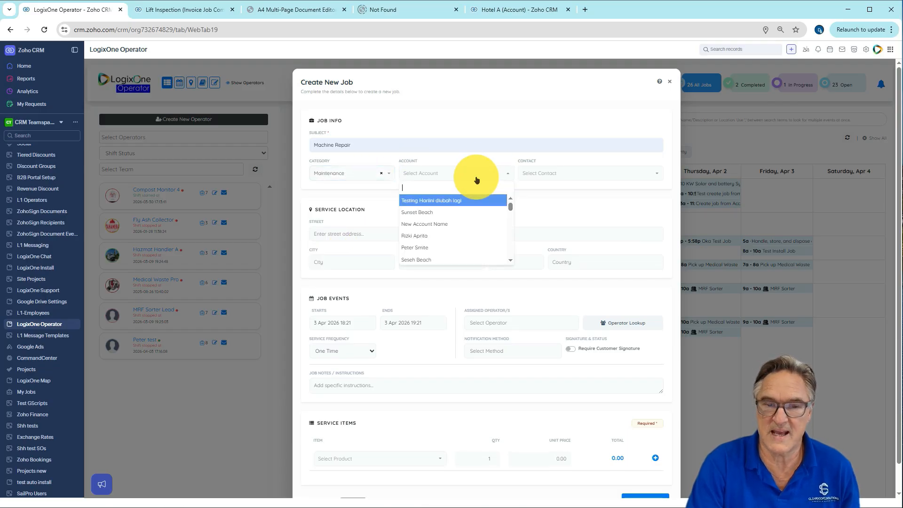
click(449, 211)
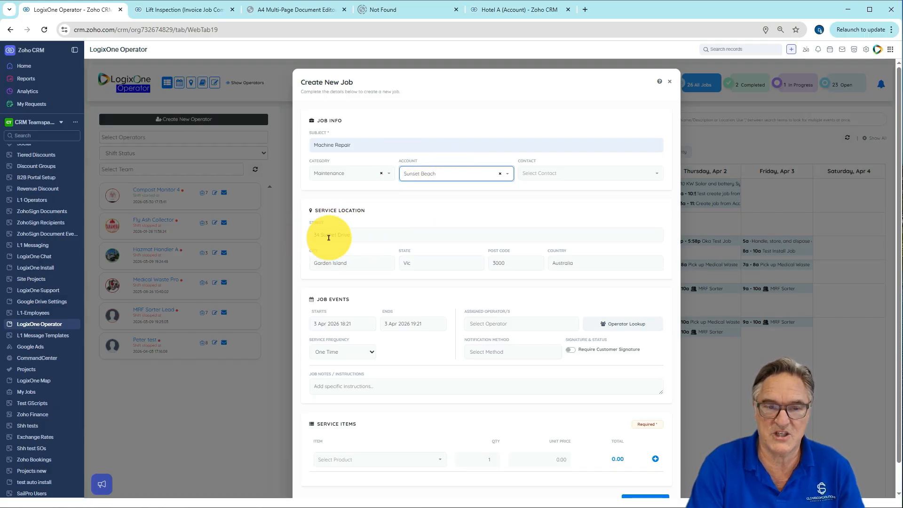
click(553, 172)
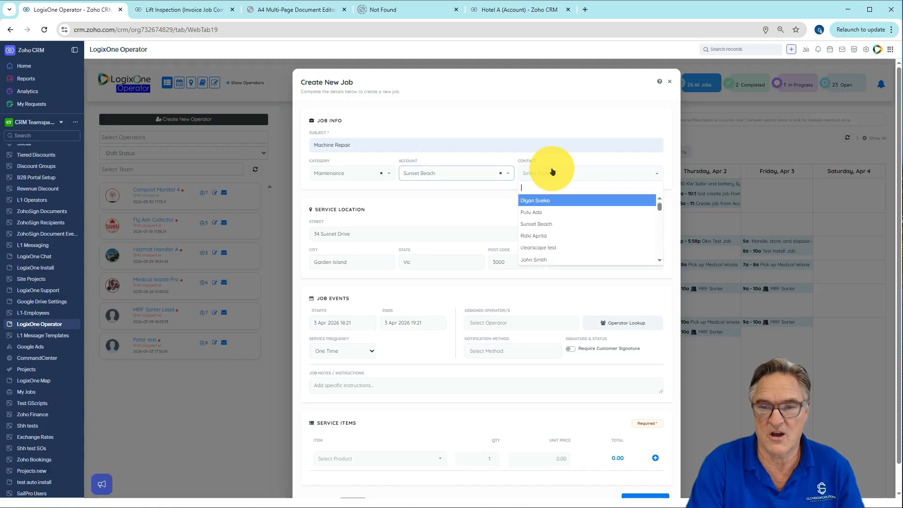
click(559, 245)
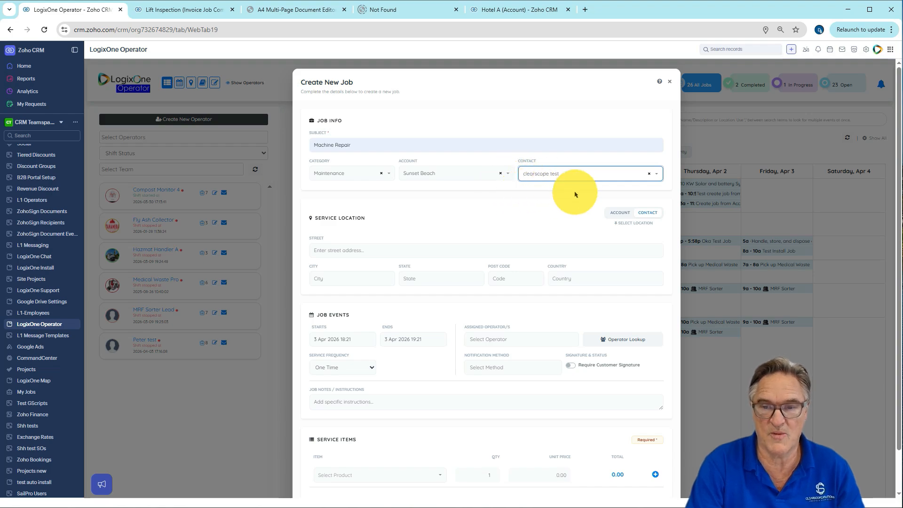
click(619, 213)
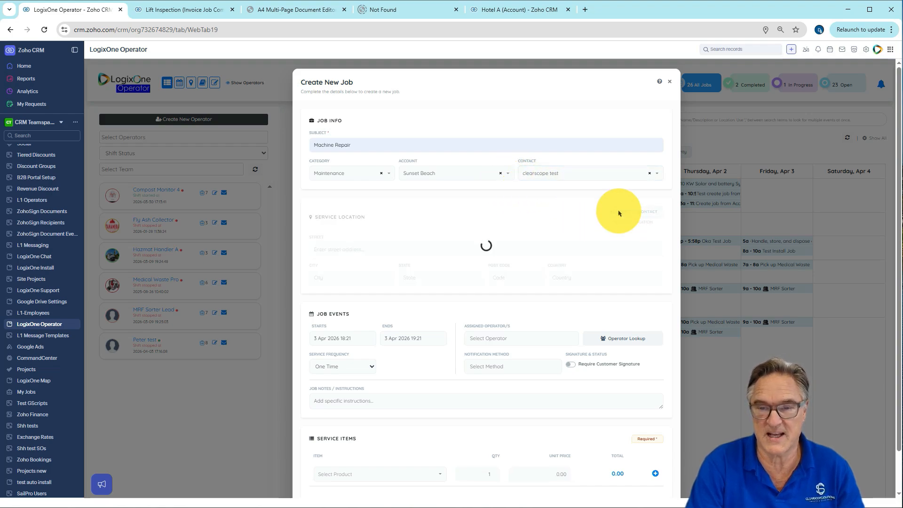
click(374, 250)
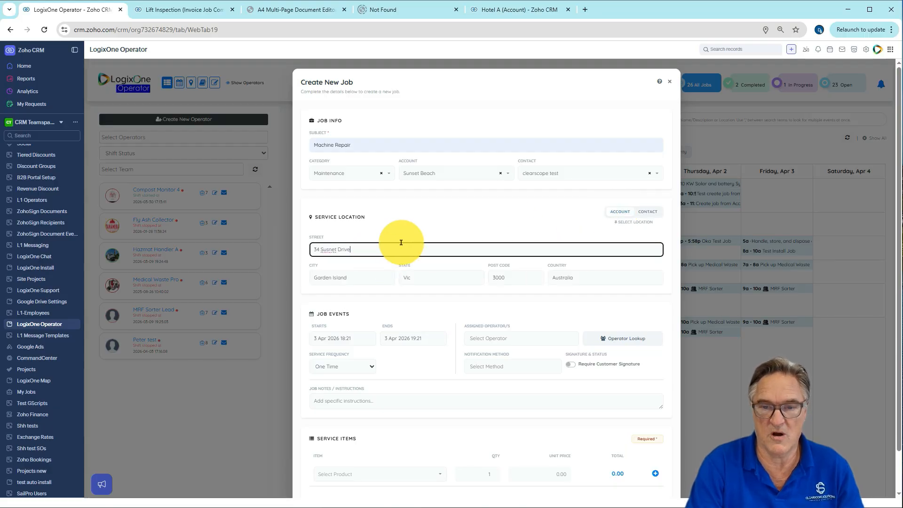
Set the job's service frequency to One Time and assign the last-listed operator to it
scroll(442, 291, down, 1)
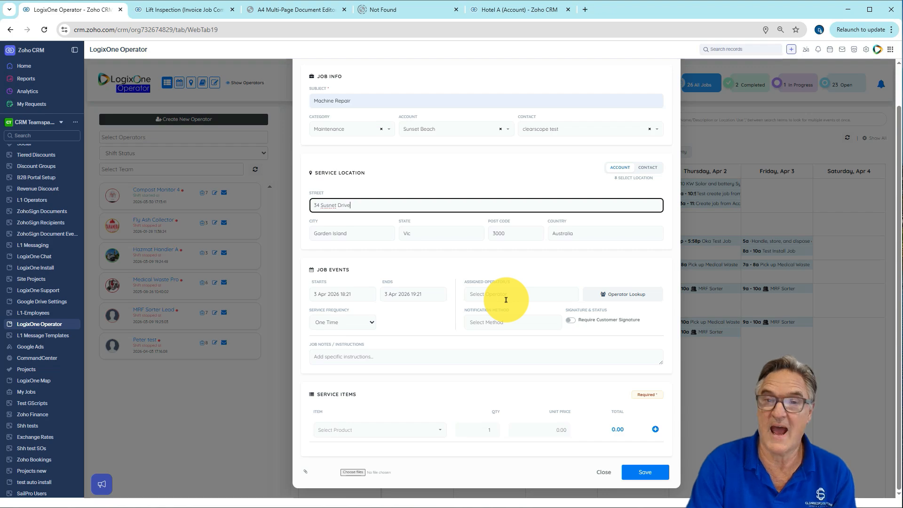
click(353, 324)
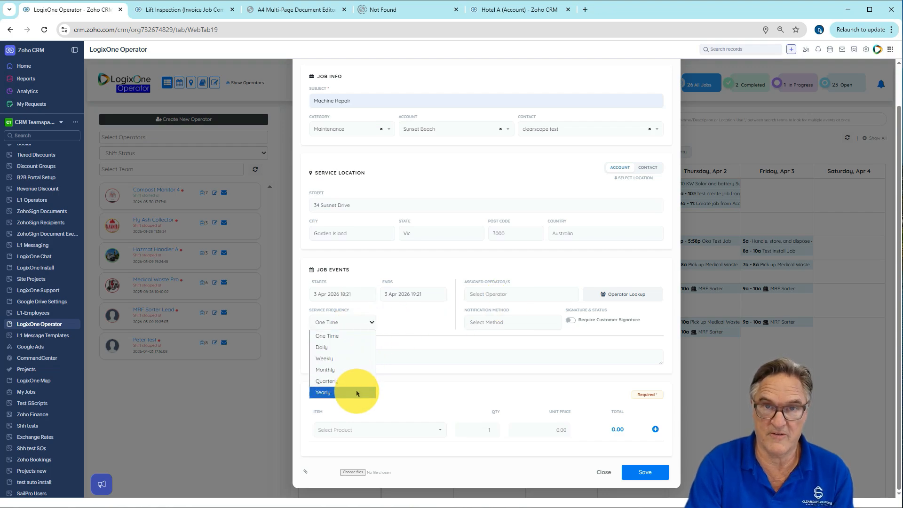
click(347, 336)
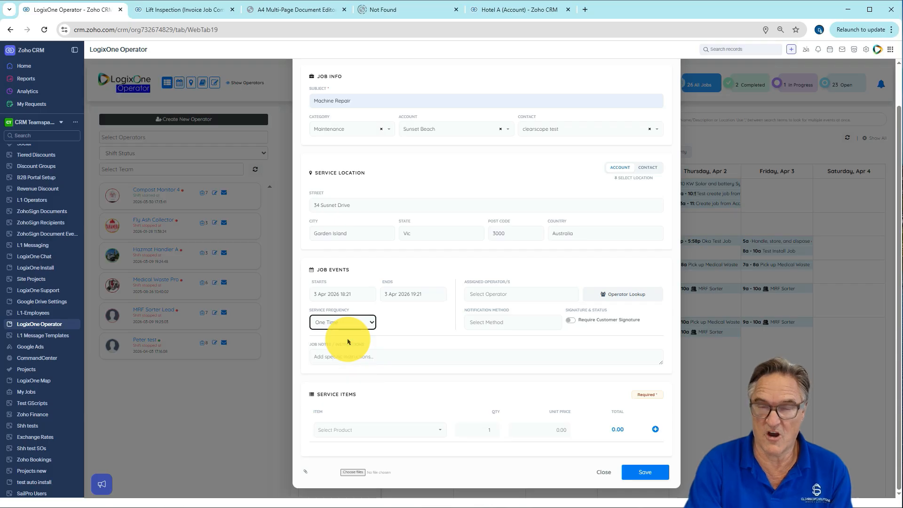
click(341, 322)
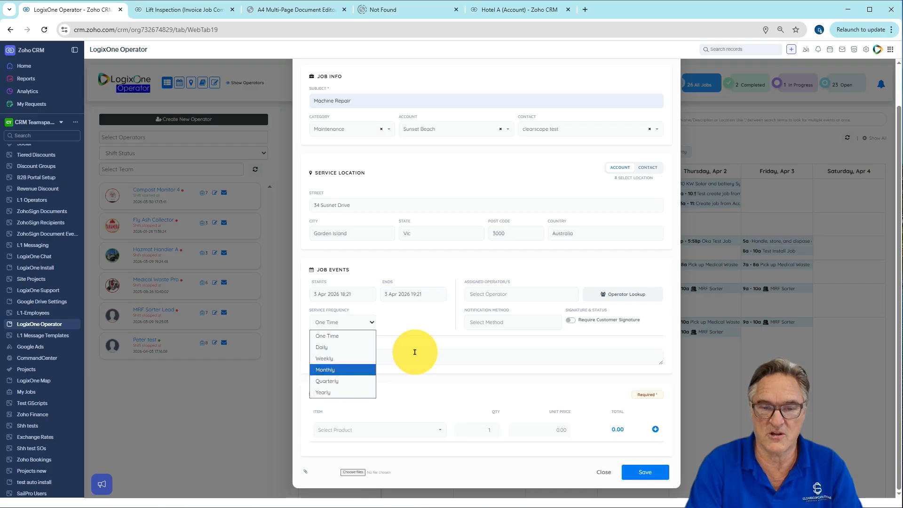
click(401, 335)
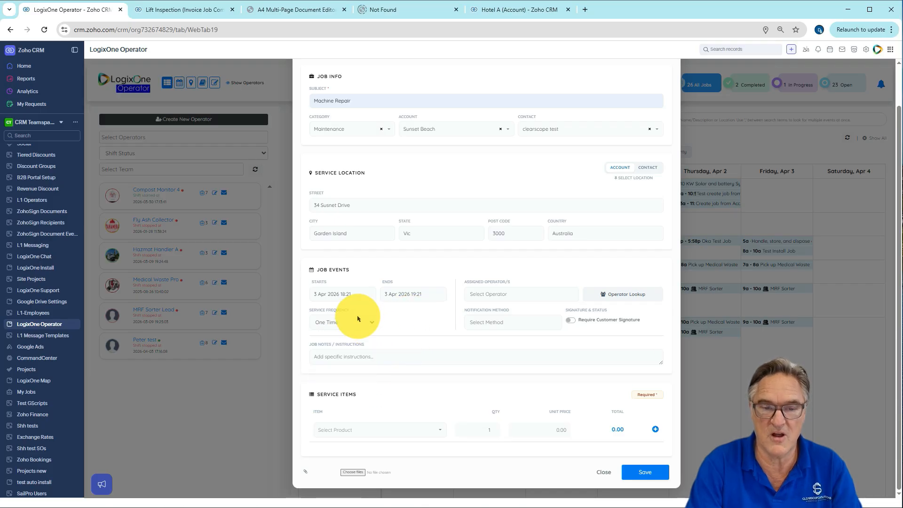
click(506, 301)
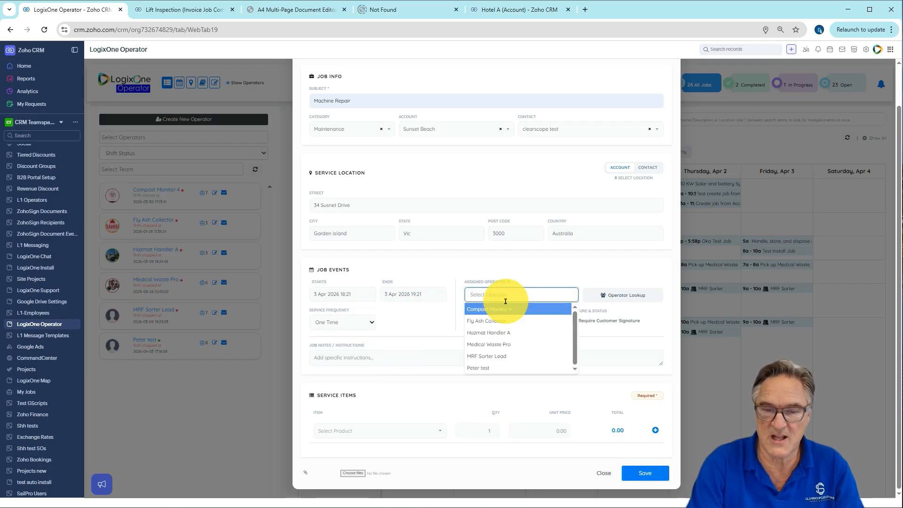
click(505, 367)
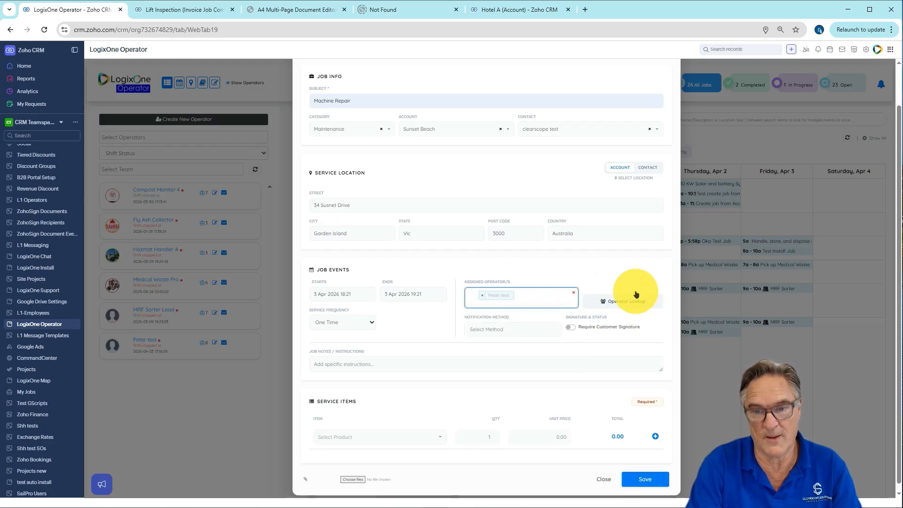
Set the job's notification methods to Email, SMS and Whatsapp, and require a customer signature
click(481, 333)
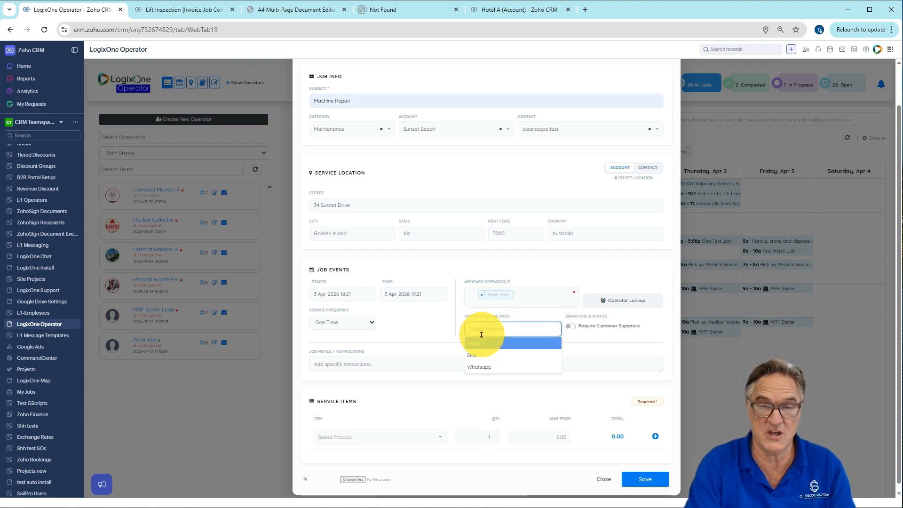
click(507, 344)
click(512, 341)
click(507, 360)
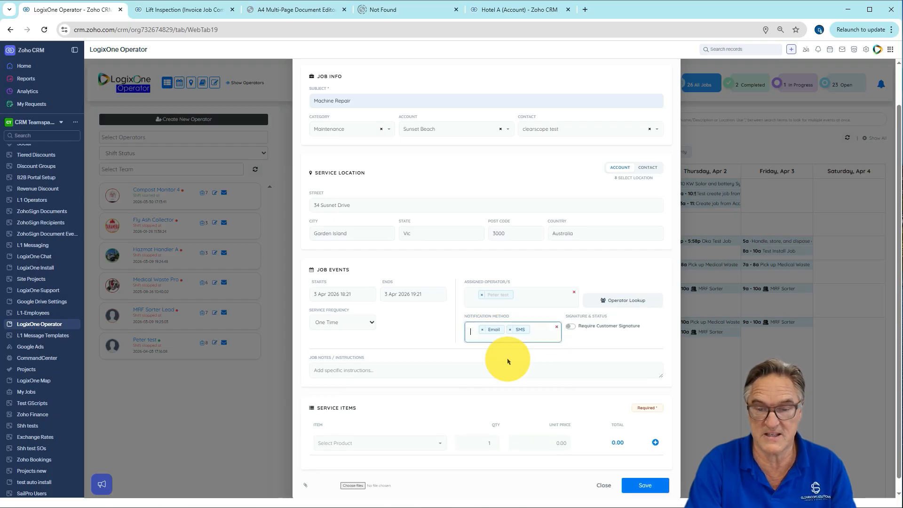
click(538, 339)
click(518, 373)
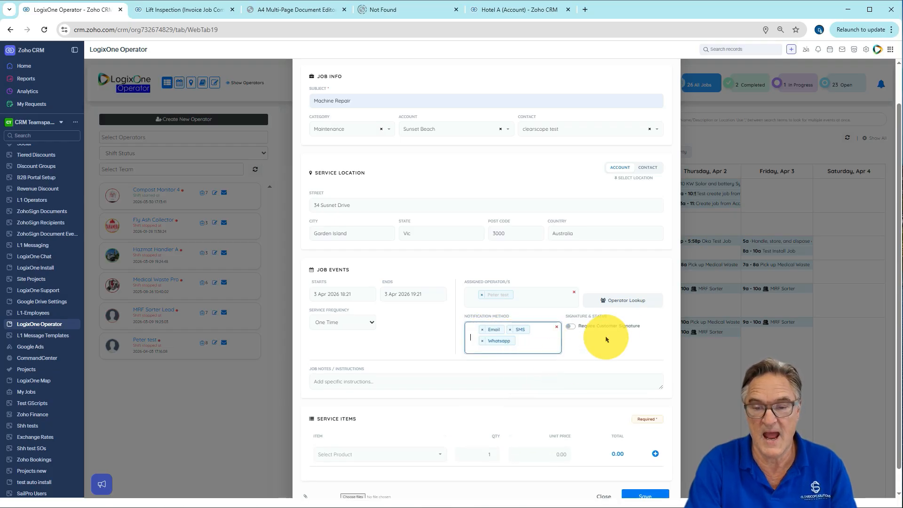
click(571, 326)
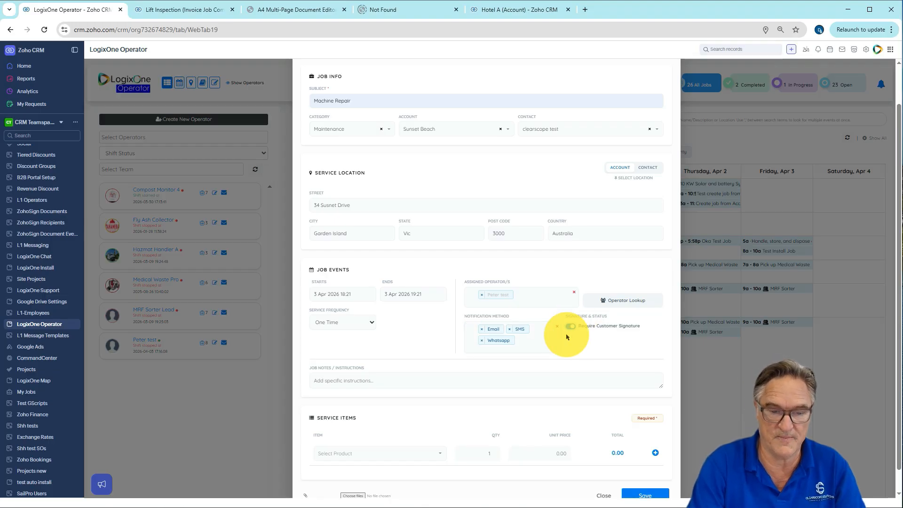
Add 1 Hour full service clean as the job's first service item and insert a second item row, leaving the job notes blank
click(336, 375)
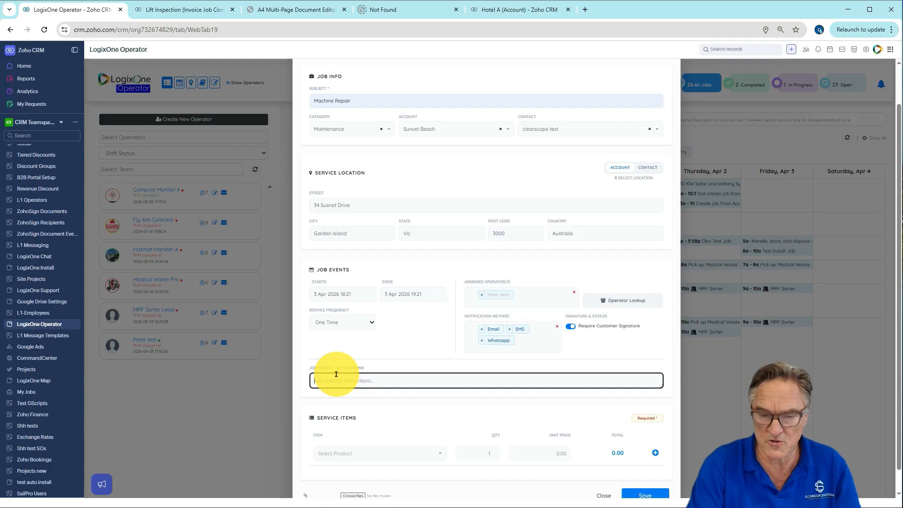
scroll(336, 375, down, 1)
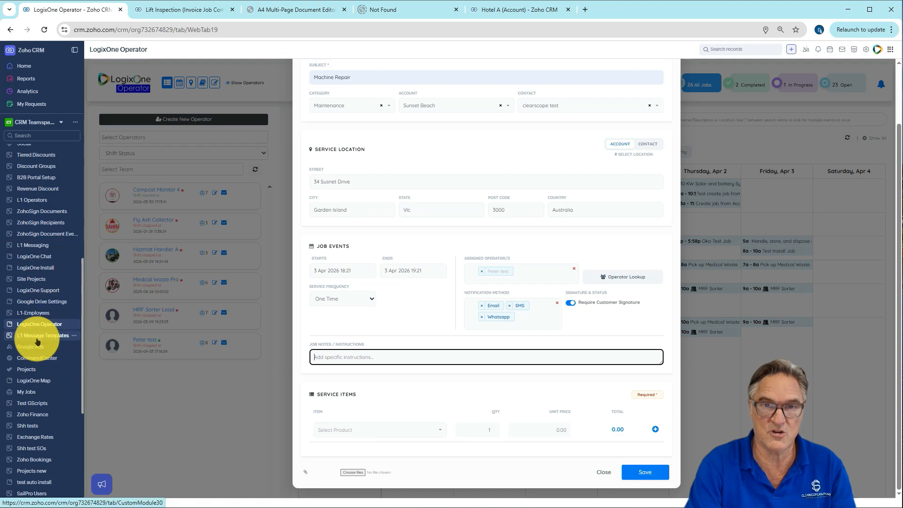
click(374, 427)
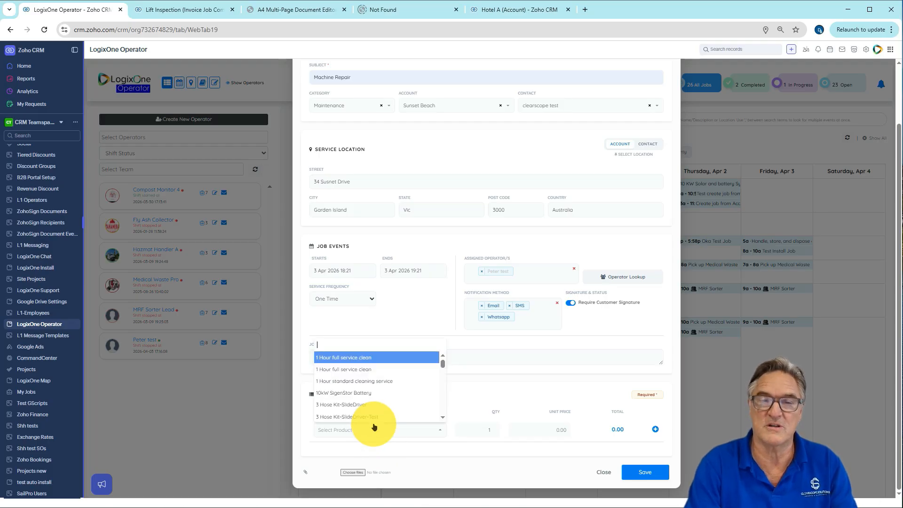
click(372, 357)
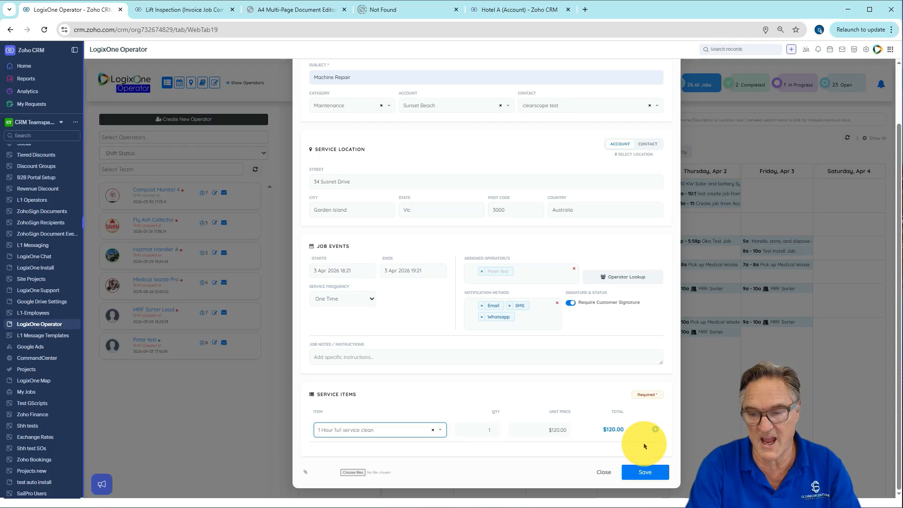
click(655, 429)
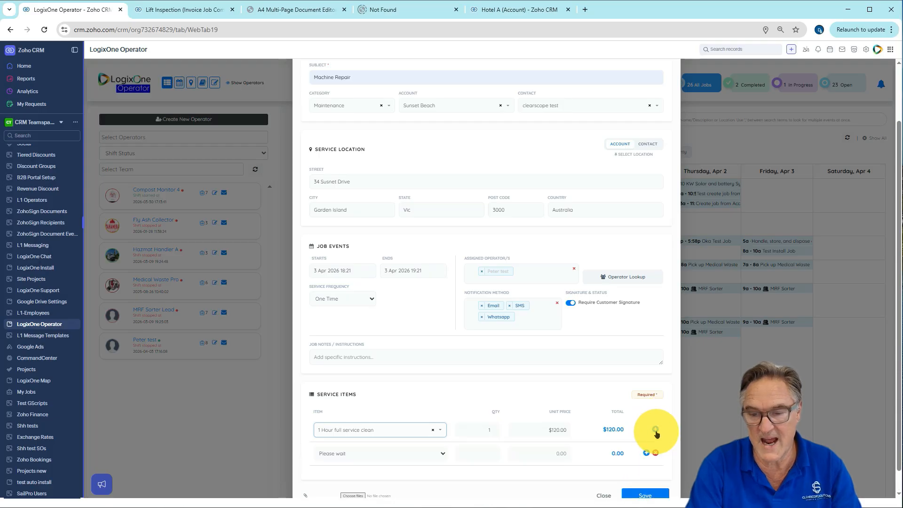
click(400, 459)
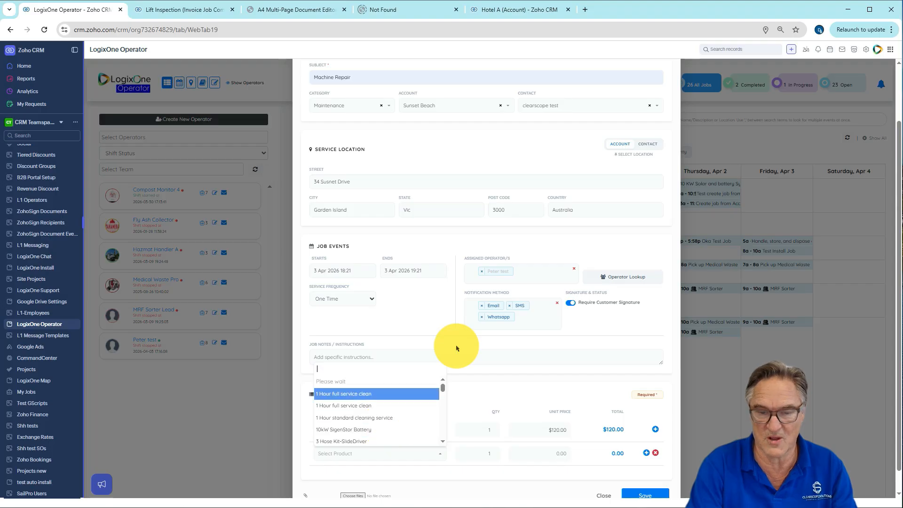
click(463, 376)
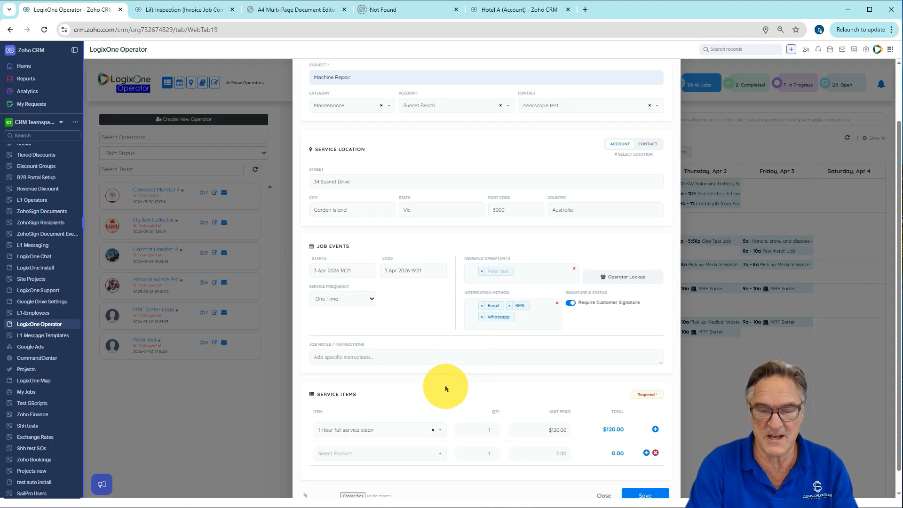
scroll(464, 416, down, 1)
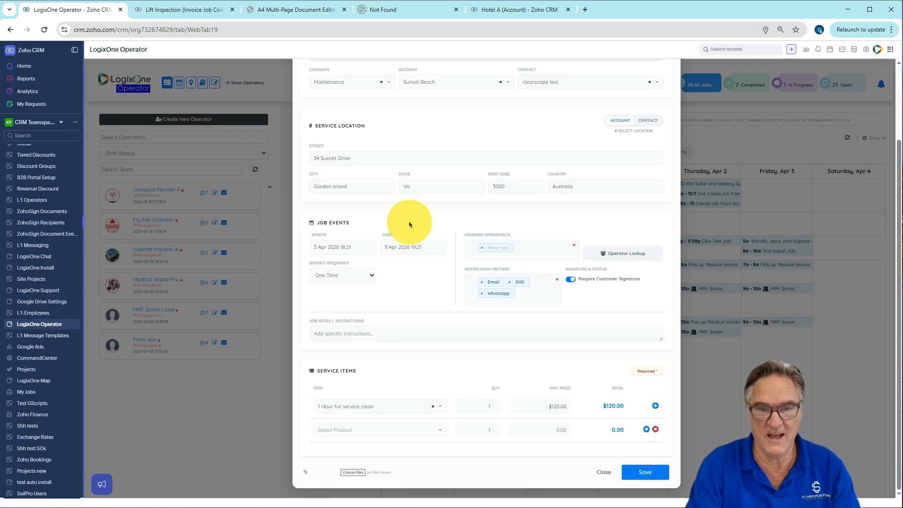
Set the second service item to 1 Hour standard cleaning service and save the Machine Repair job
click(657, 476)
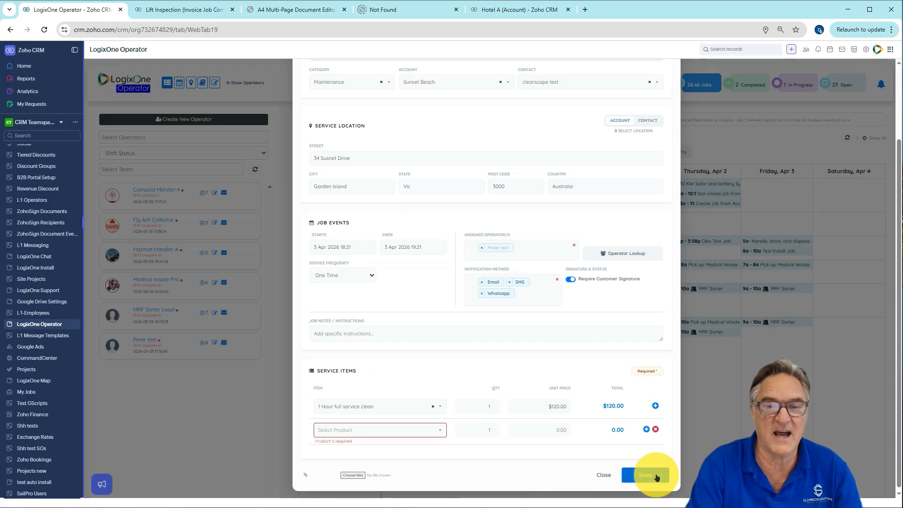
click(365, 435)
click(375, 393)
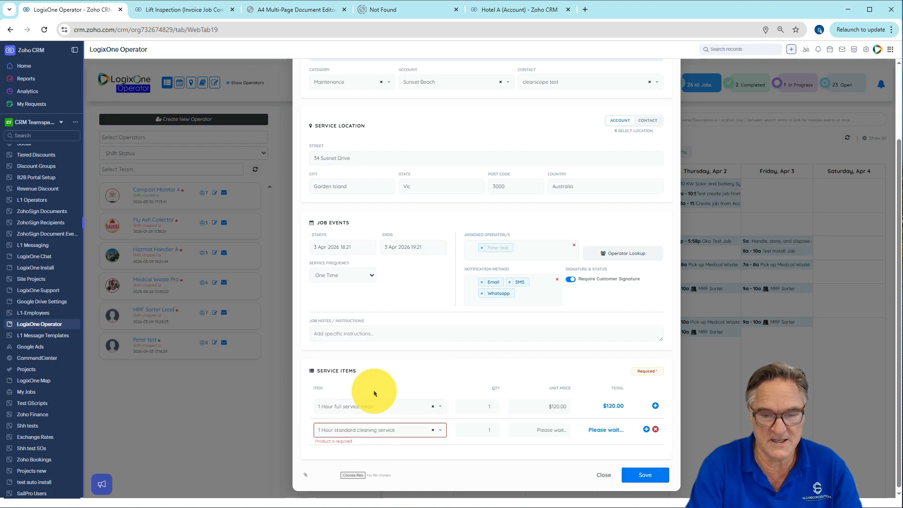
click(645, 475)
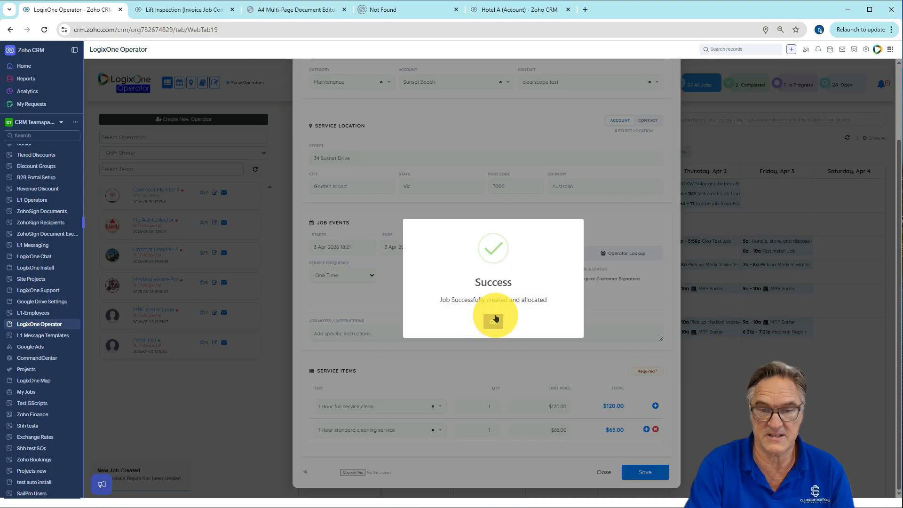
click(493, 321)
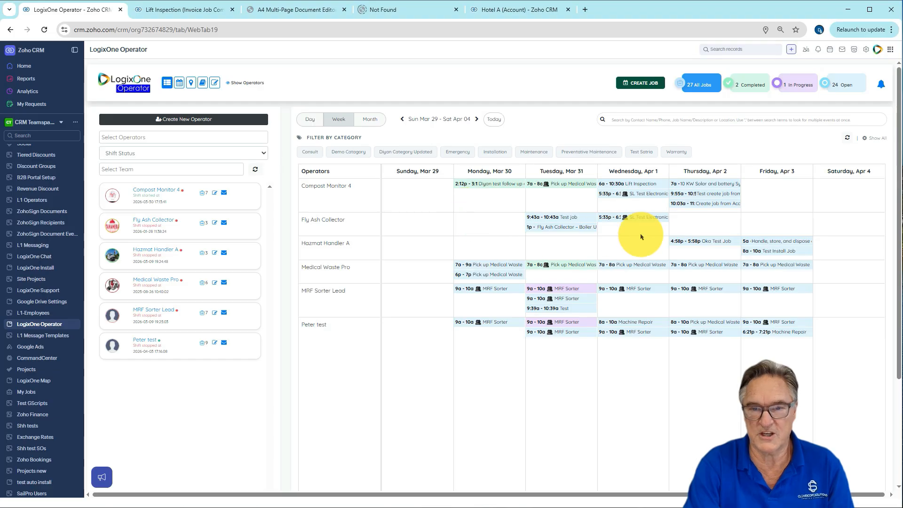
Filter the weekly schedule to completed jobs, and restore the display of all jobs
mouse_move(647, 193)
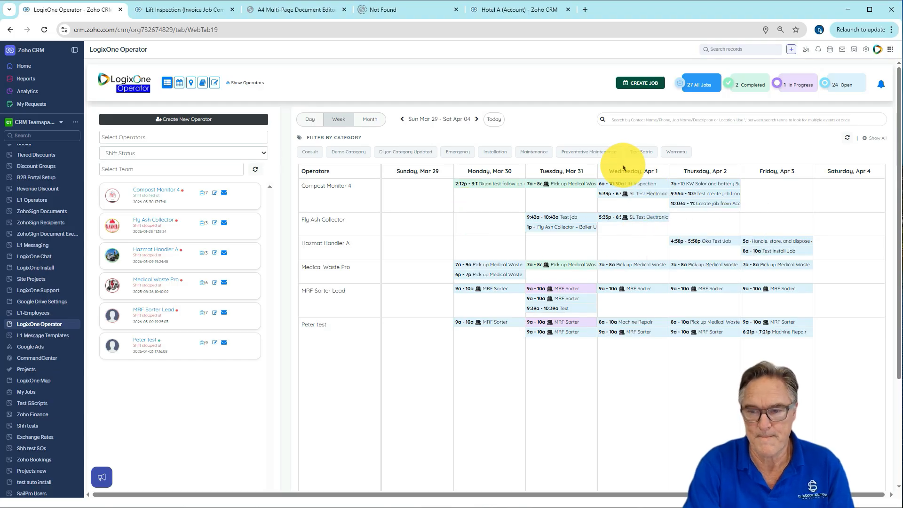
mouse_move(785, 335)
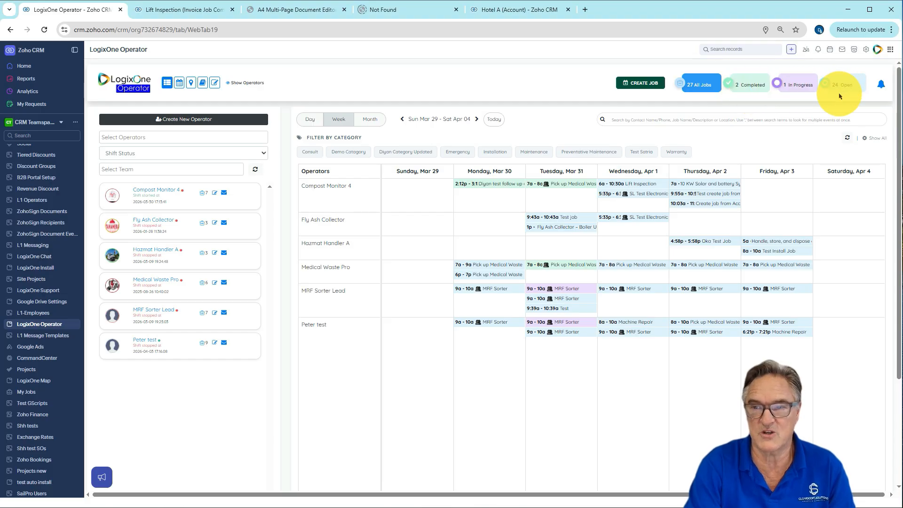
click(751, 85)
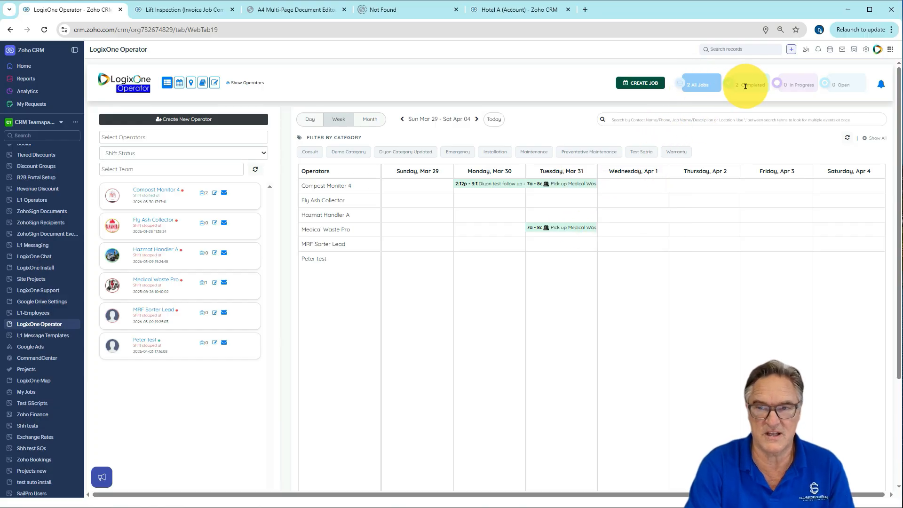
mouse_move(588, 189)
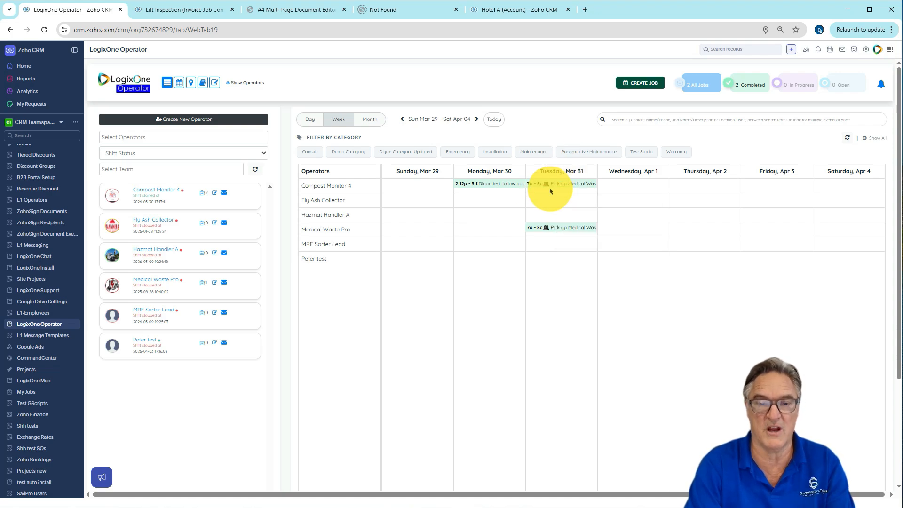
click(702, 82)
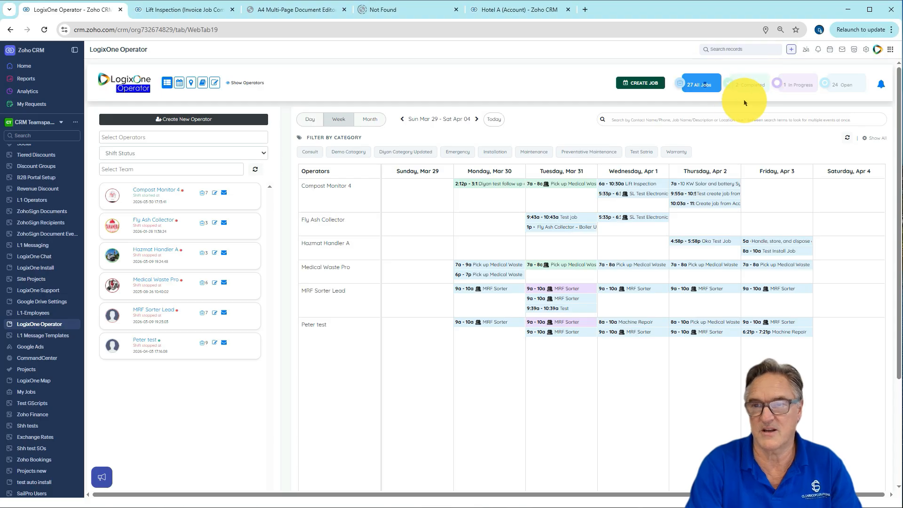
Review the operator notifications, close them, and preview the details of Compost Monitor 4's Pick up Medical Waste job on Tuesday
click(879, 87)
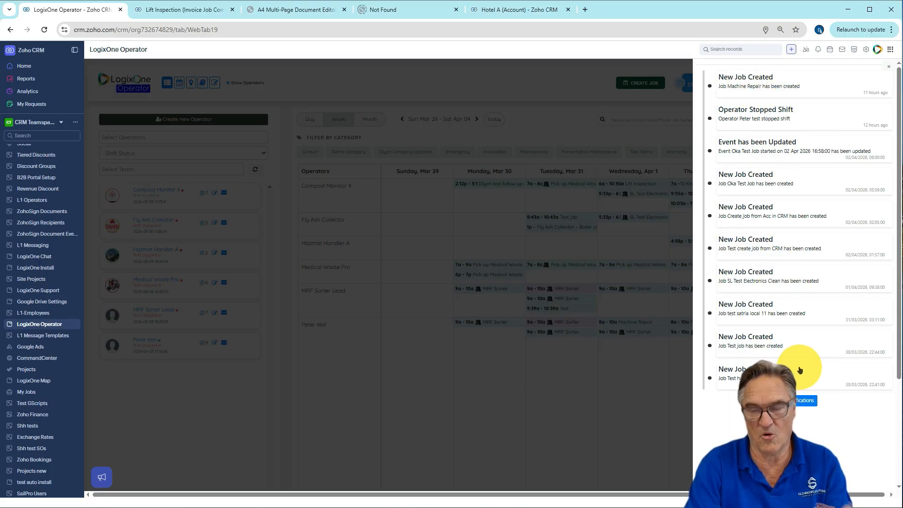
click(884, 69)
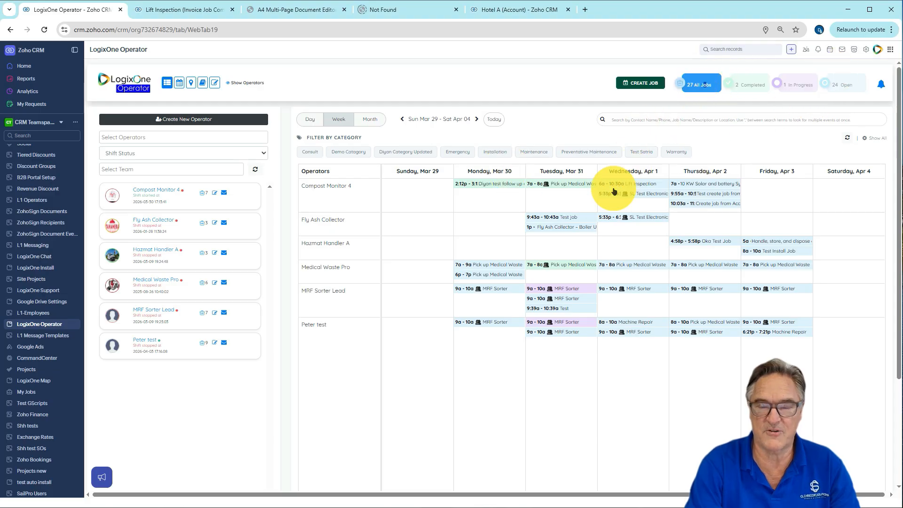
mouse_move(566, 185)
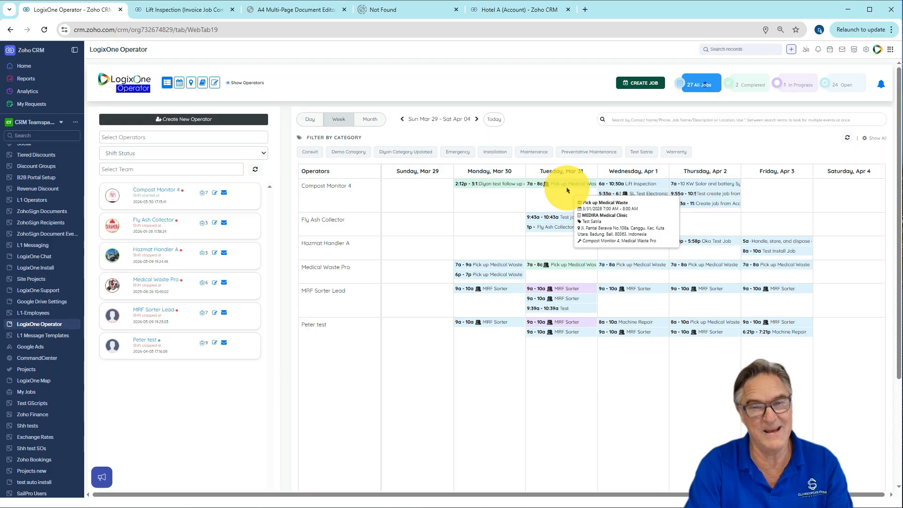
mouse_move(641, 190)
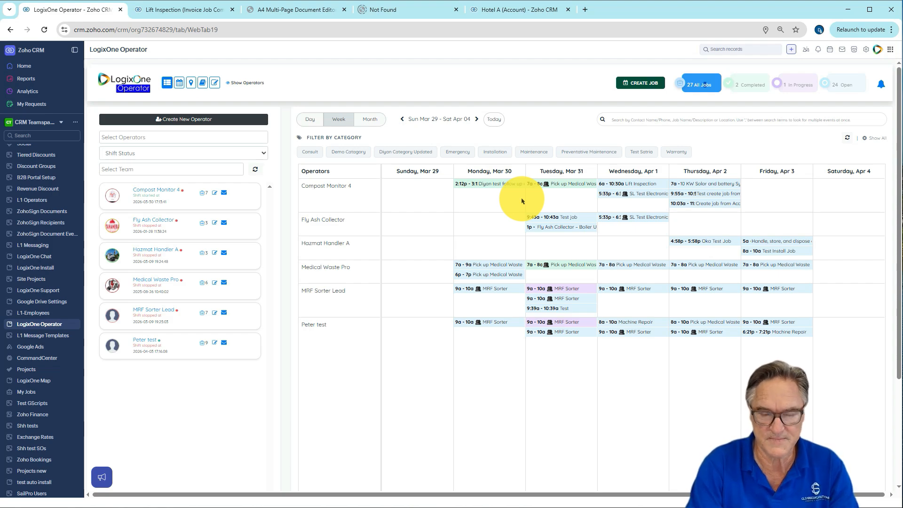
View the operator schedule by day, week and month, and return it to the weekly view
click(310, 119)
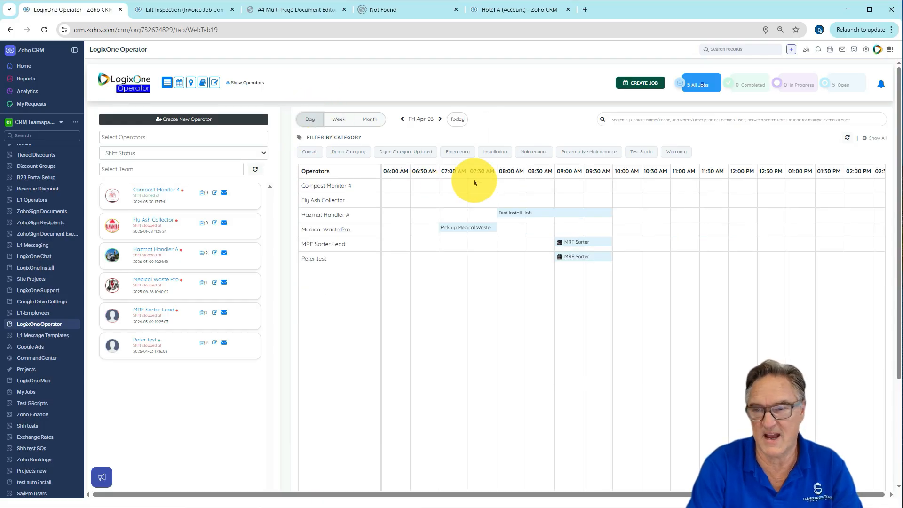
click(336, 121)
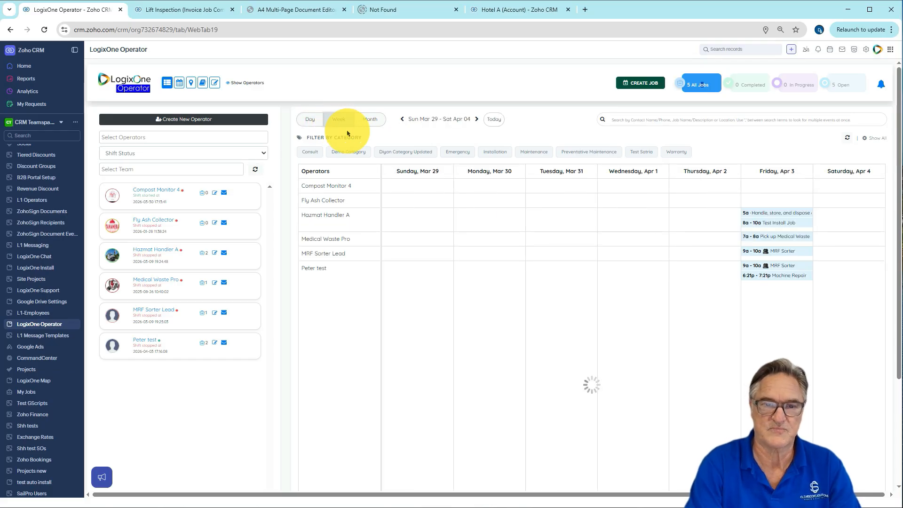
click(376, 123)
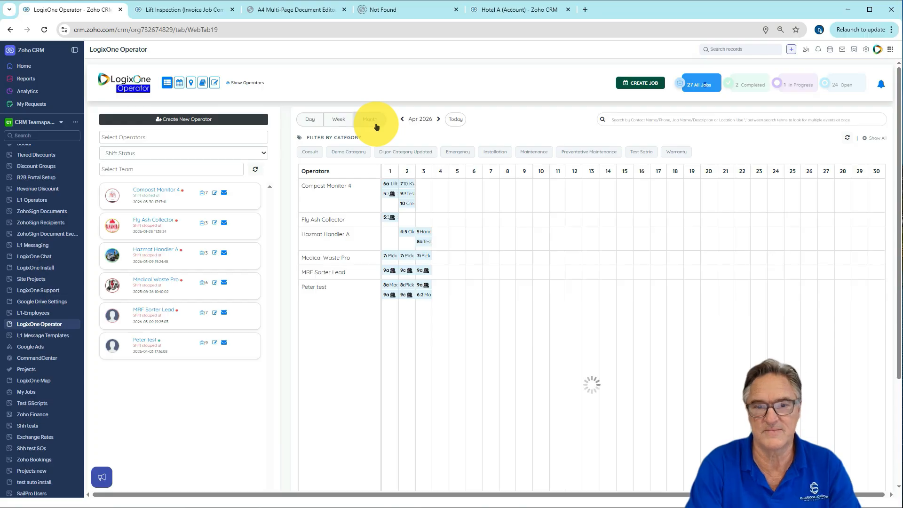
click(456, 119)
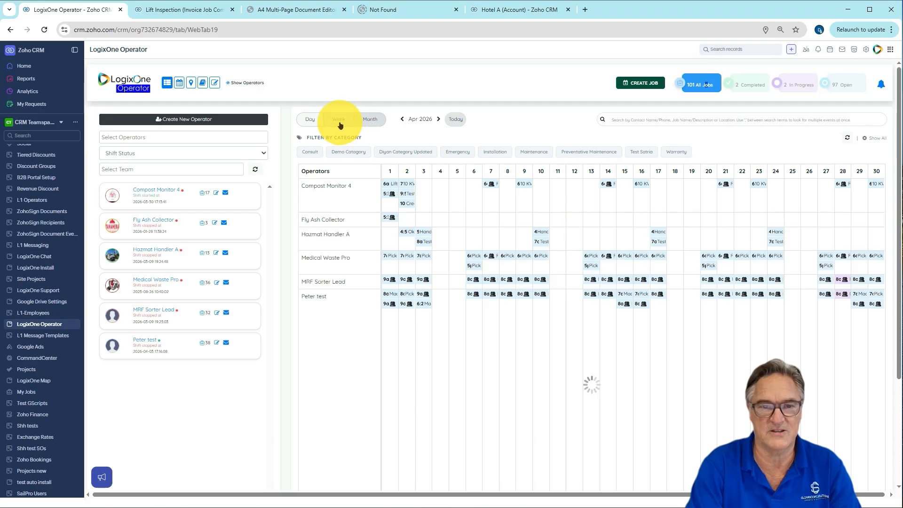
click(339, 121)
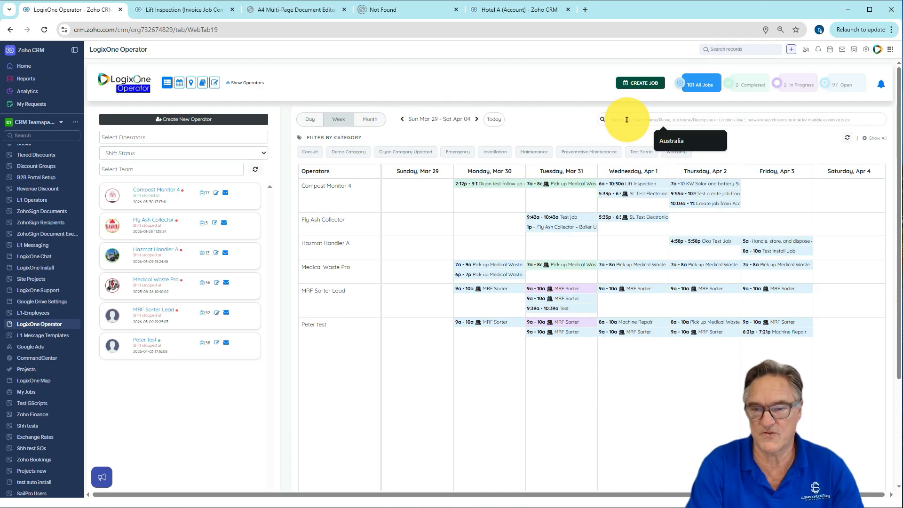
Search the scheduled jobs for "medi", and clear the search text
text(medi)
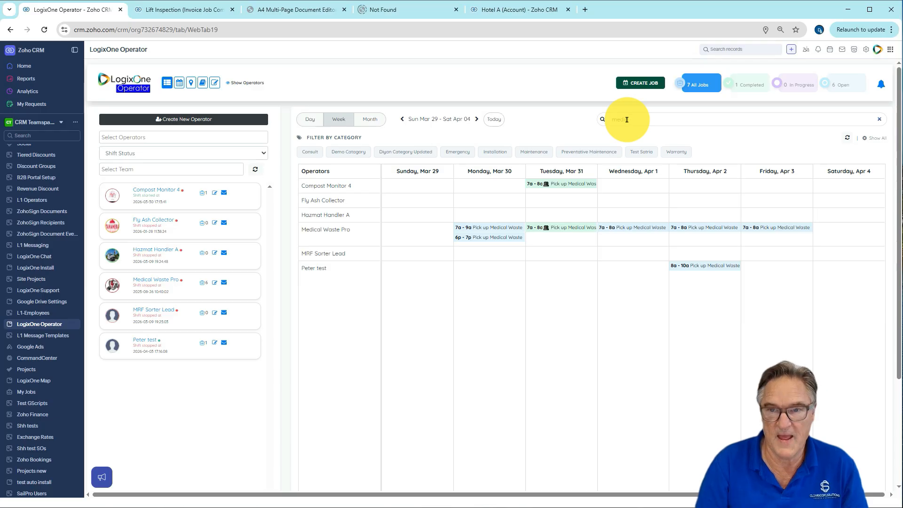
key(BackSpace)
key(BackSpace)
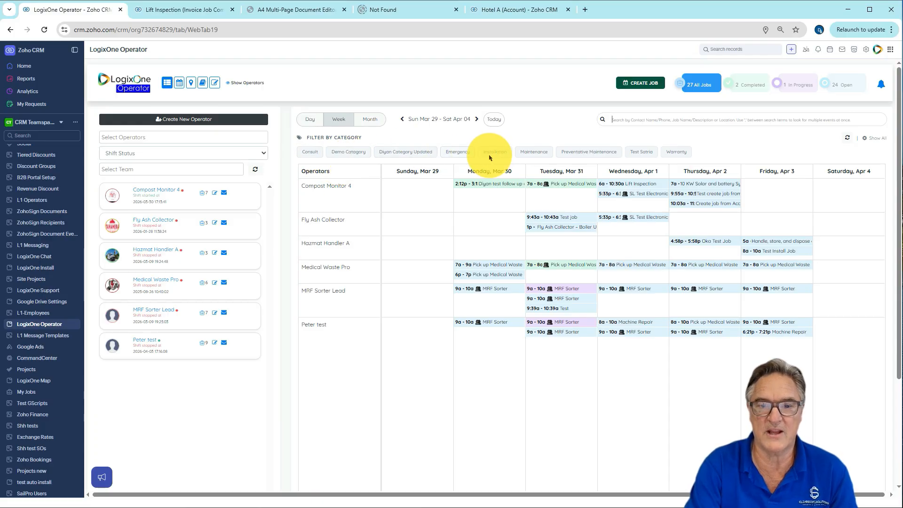
Filter the schedule by the Maintenance category, remove the filter, and preview the details of Compost Monitor 4's Thursday jobs
click(541, 152)
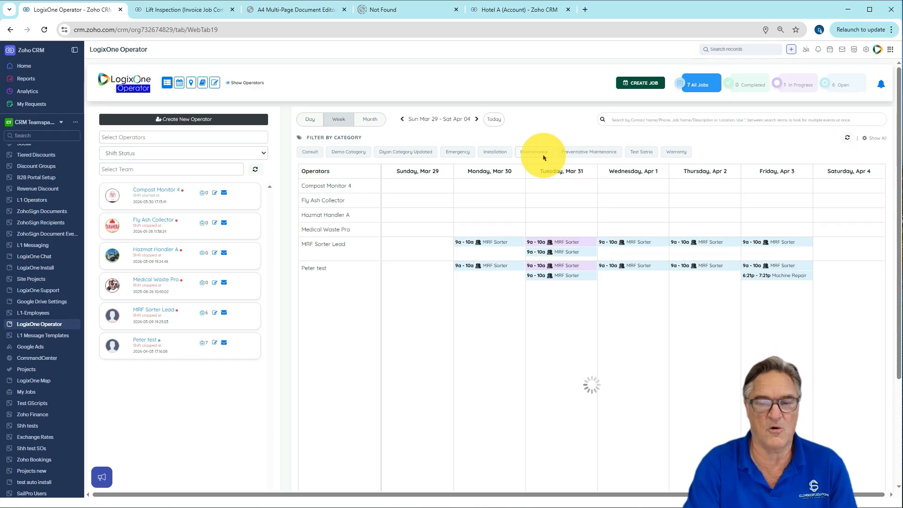
click(544, 158)
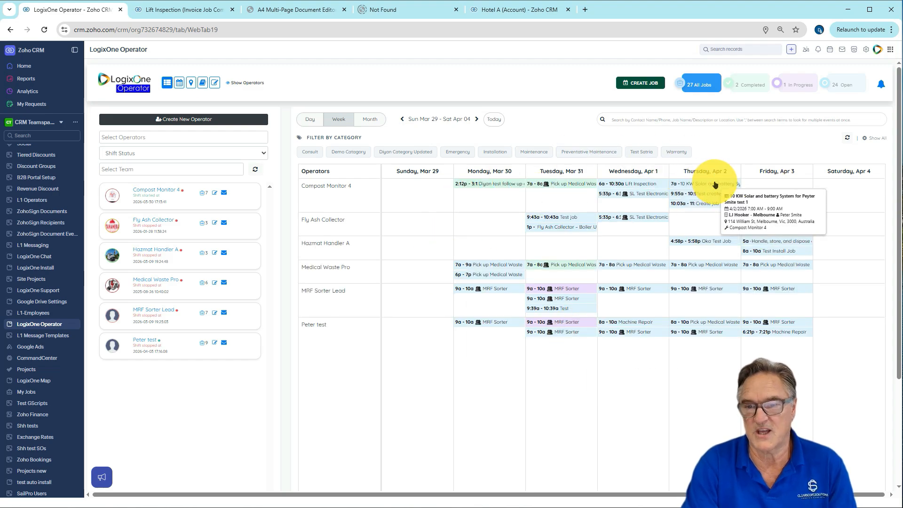
mouse_move(682, 203)
mouse_move(633, 218)
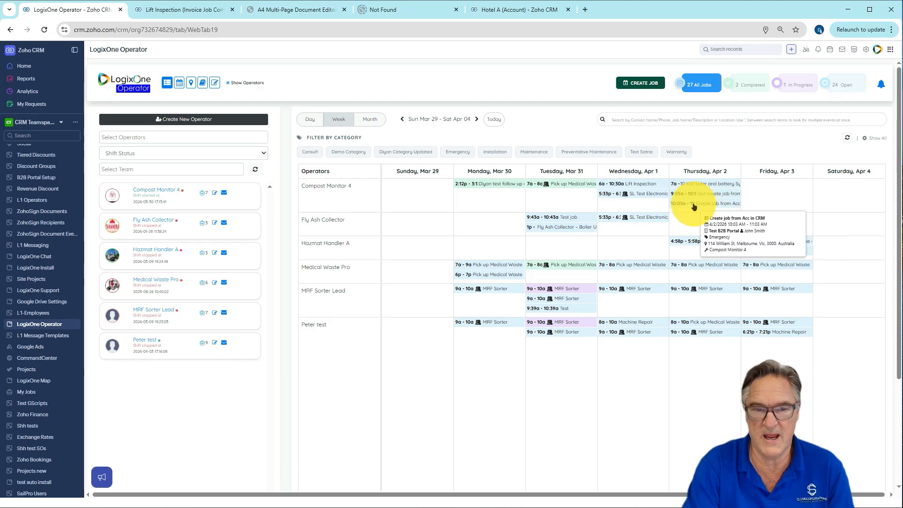
Reassign Compost Monitor 4's Thursday job "Create job from Acc in CRM" to Fly Ash Collector and reschedule it to Friday, Apr 3
drag(694, 207, 690, 227)
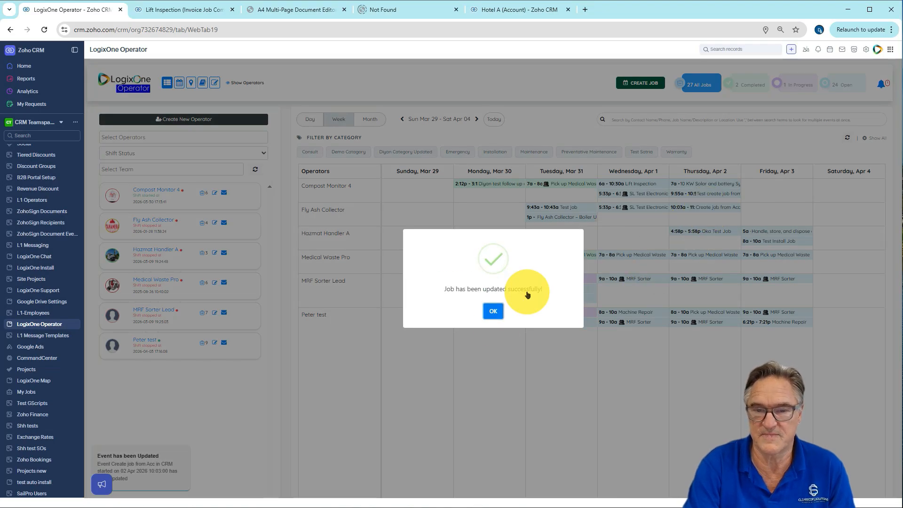
click(493, 313)
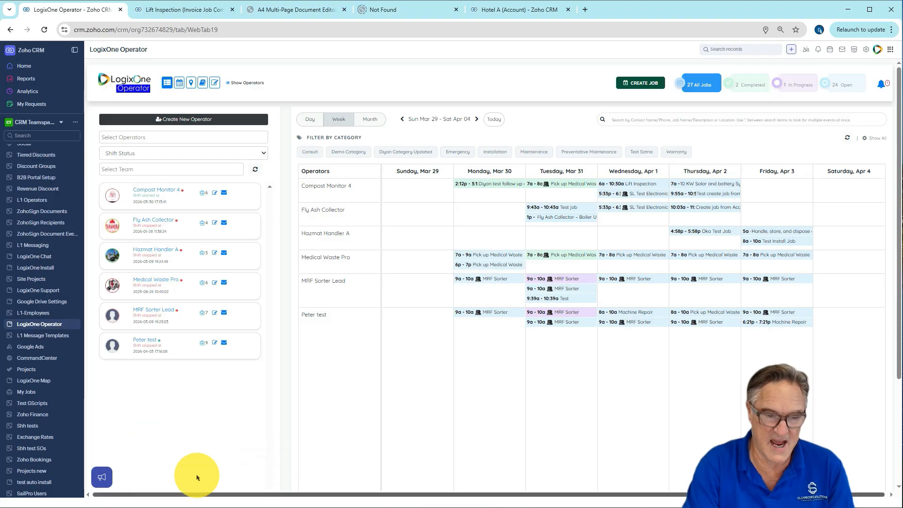
drag(713, 207, 759, 205)
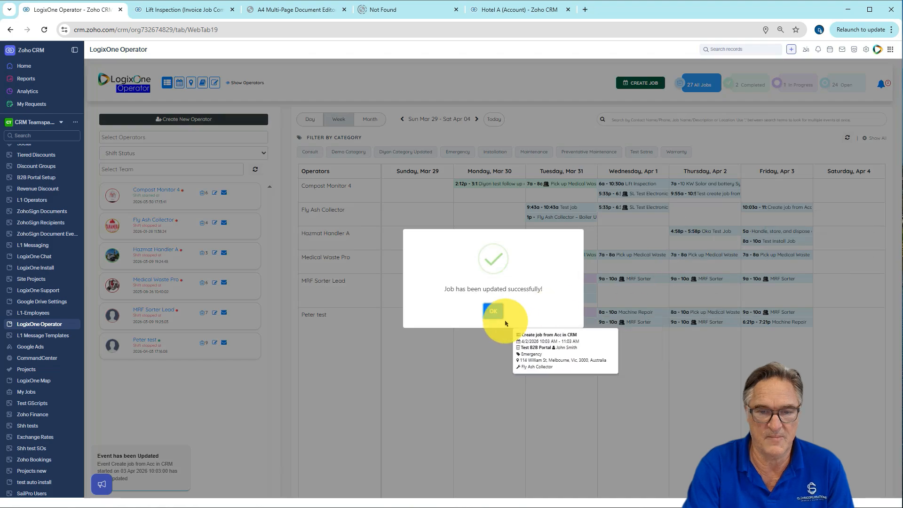
click(500, 314)
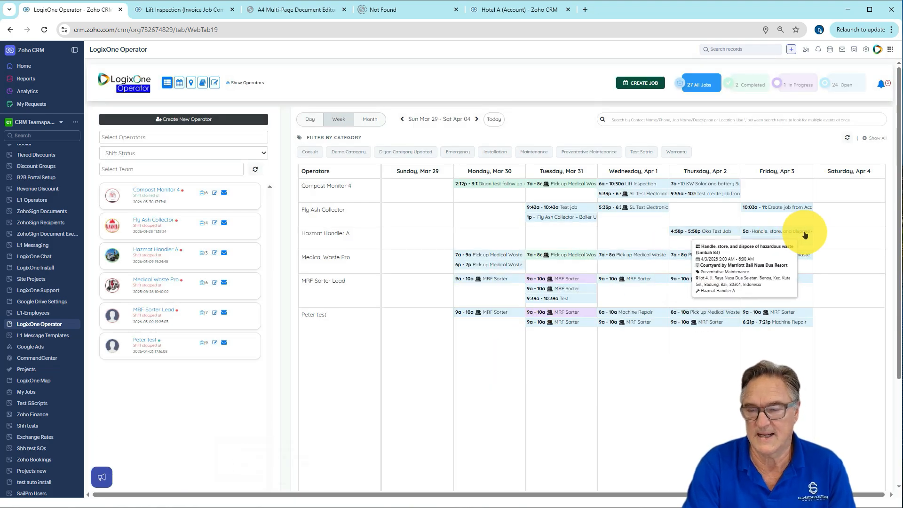
Check in operator Fly Ash Collector on the Friday job "Create job from Acc in CRM"
click(756, 208)
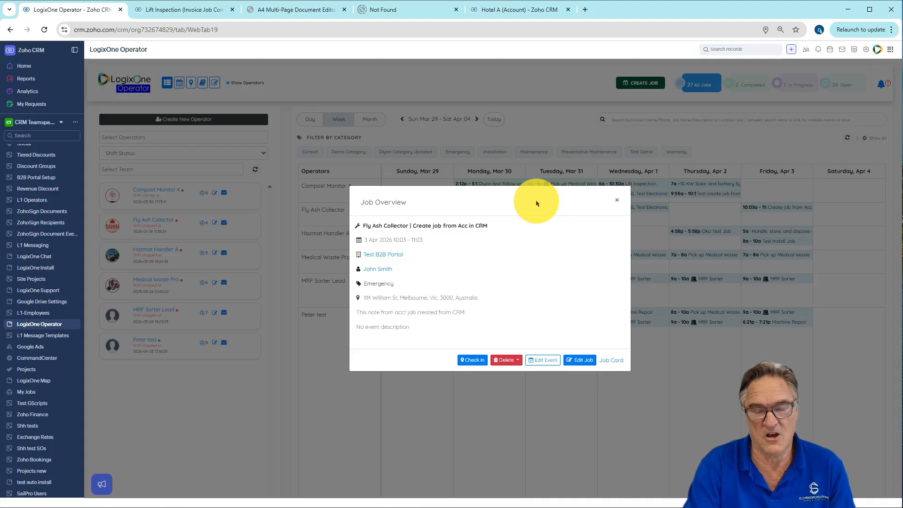
click(480, 357)
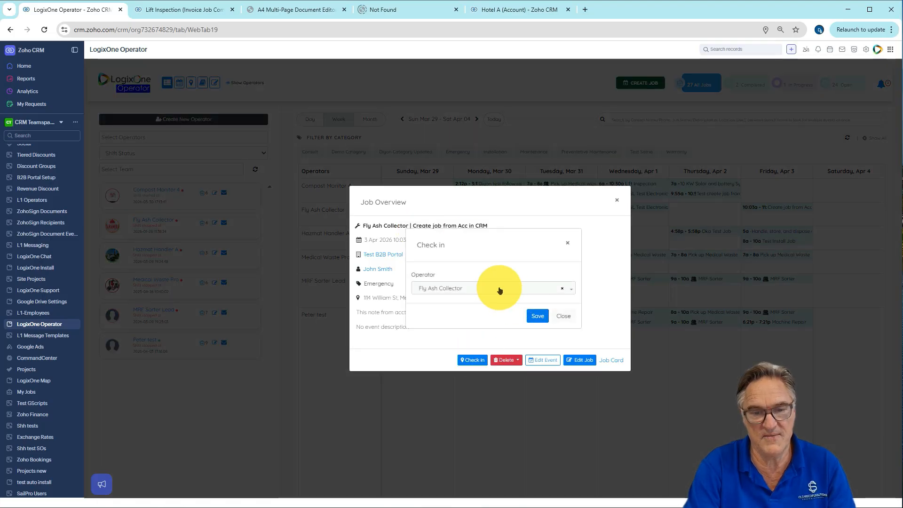
click(529, 313)
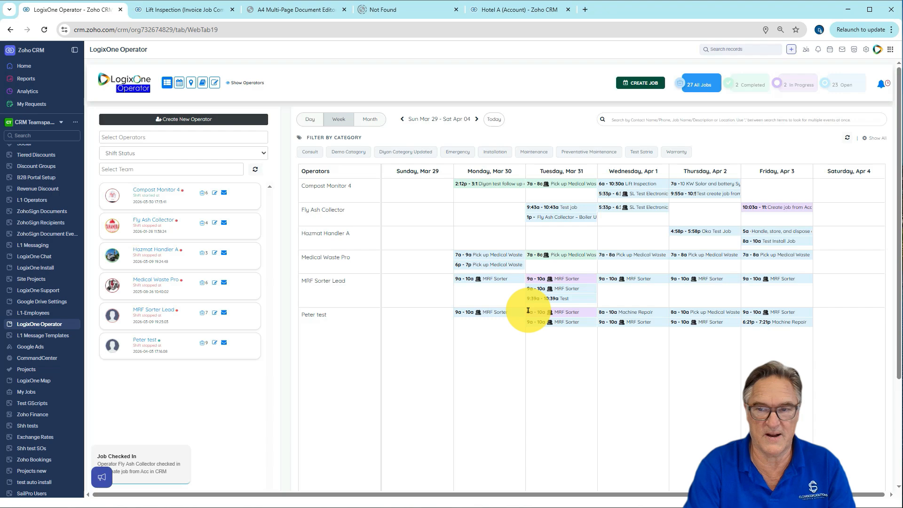
mouse_move(767, 211)
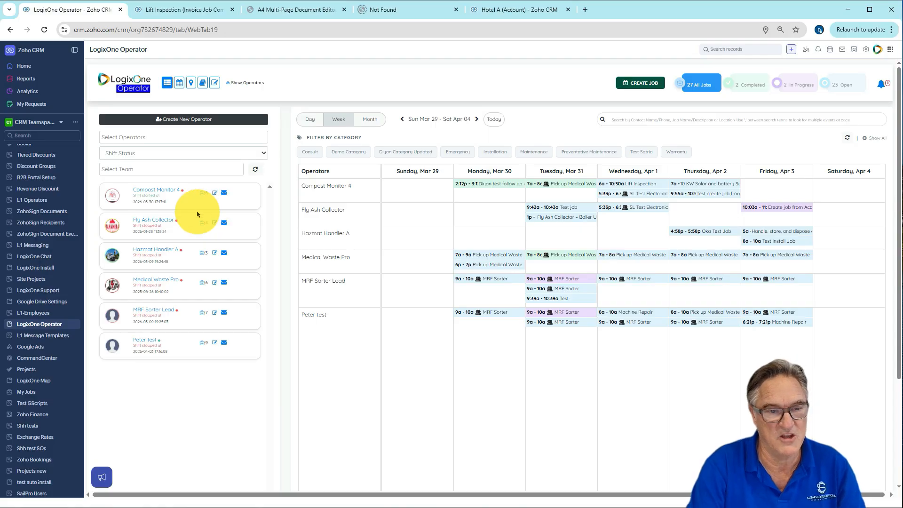
Review the fields for creating a new operator and close the form without saving
click(189, 121)
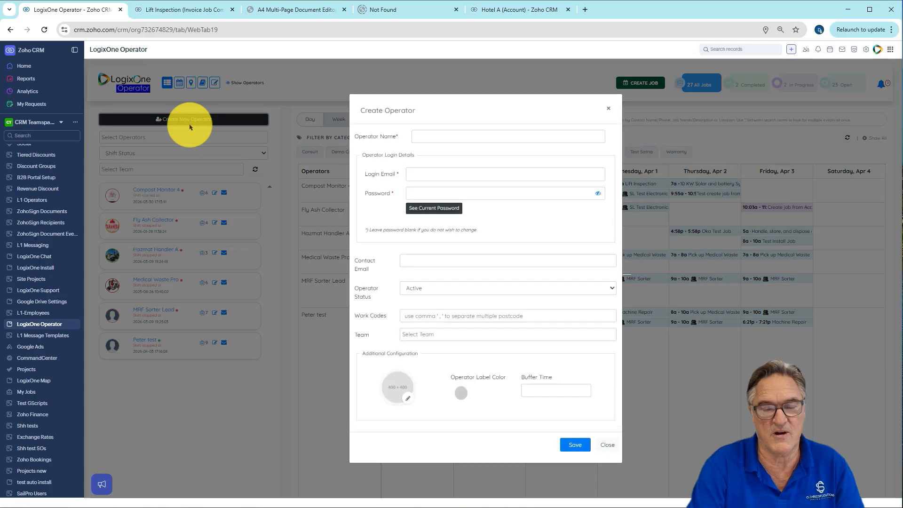
click(608, 110)
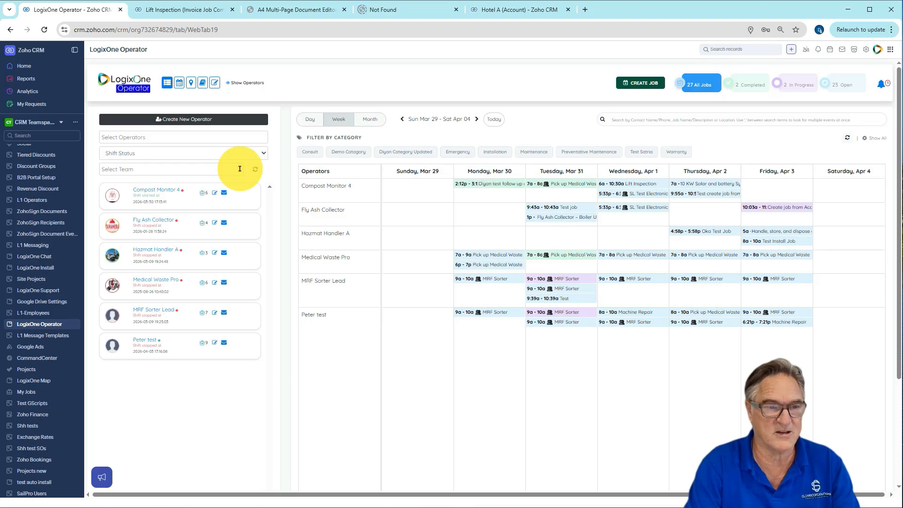
Filter the schedule by operators Fly Ash Collector and MRF Sorter Lead, and clear the operator filter
click(151, 137)
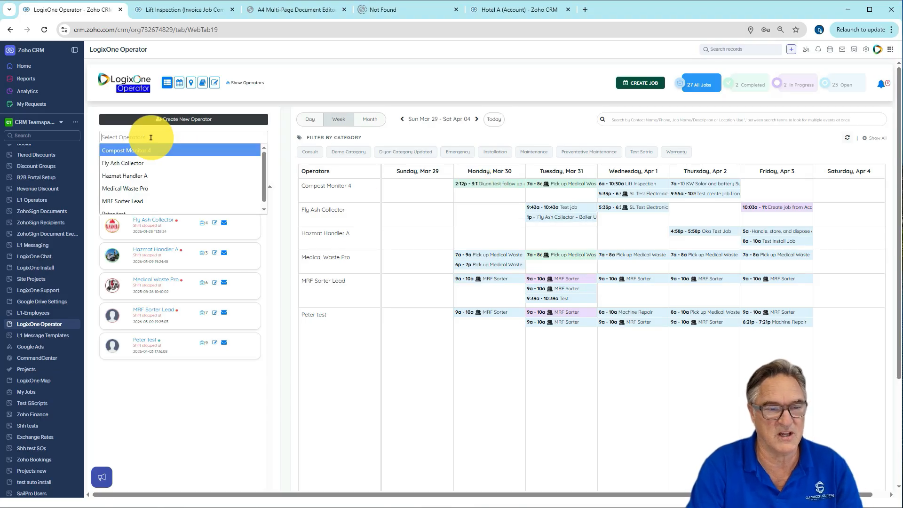
click(153, 162)
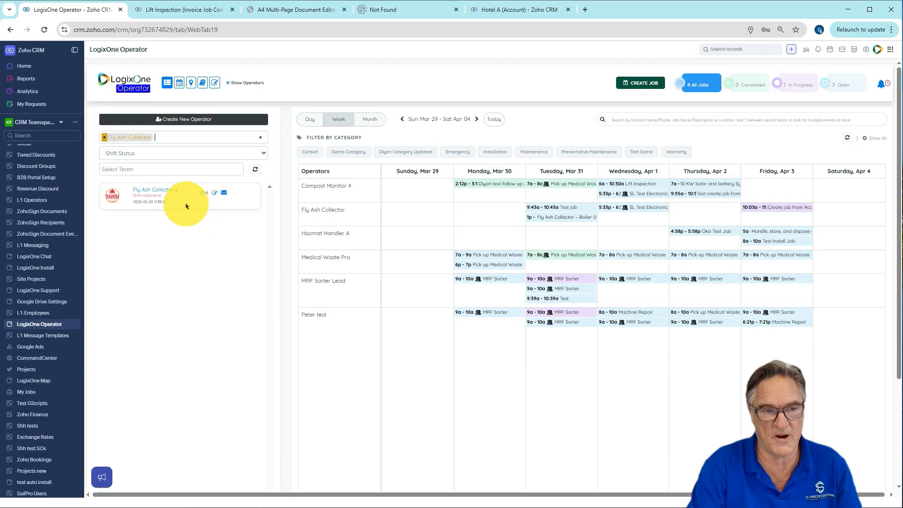
click(188, 132)
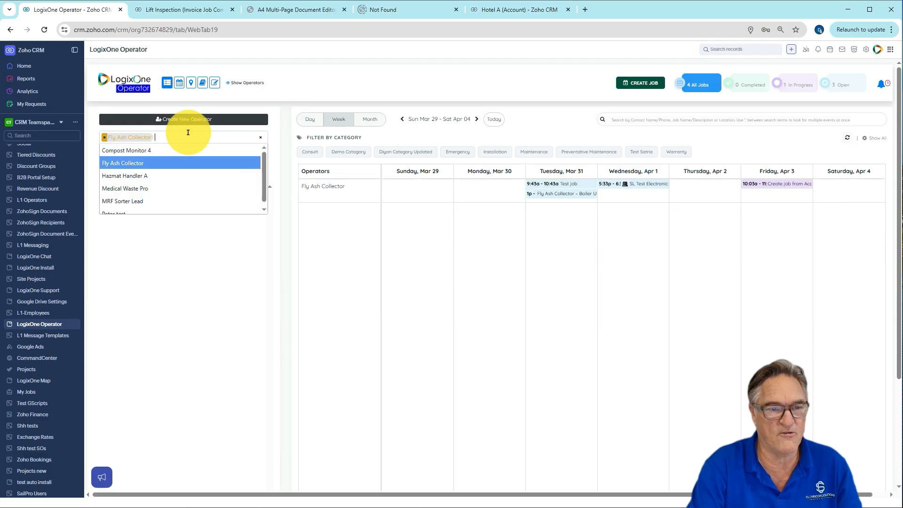
click(158, 199)
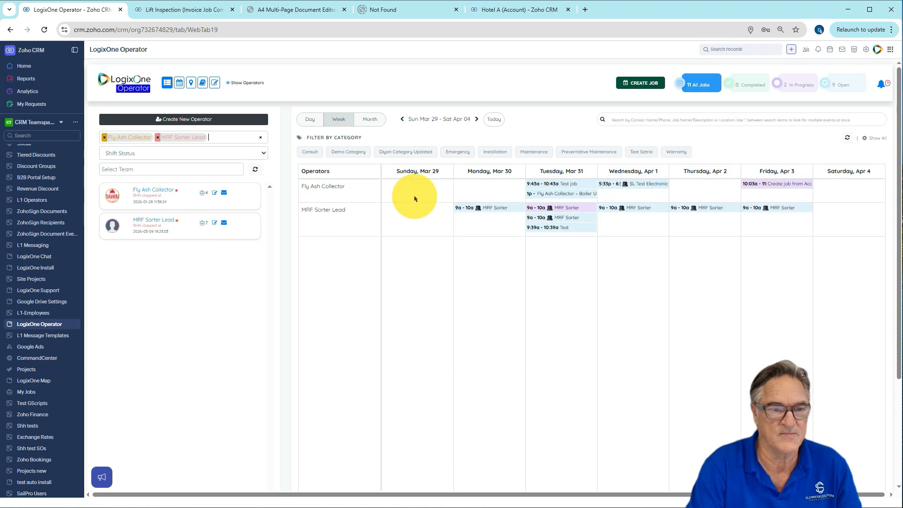
click(262, 139)
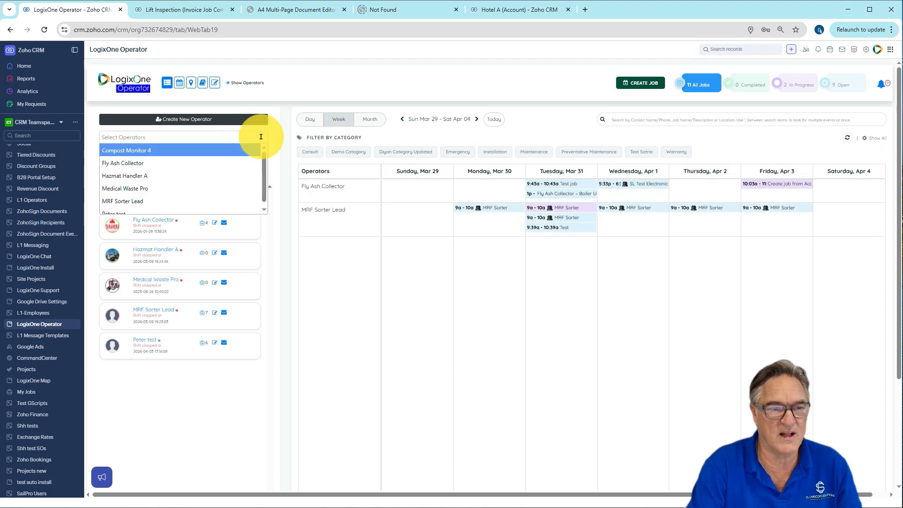
Review the available Shift Status and Team filter options for operators without choosing any
click(254, 159)
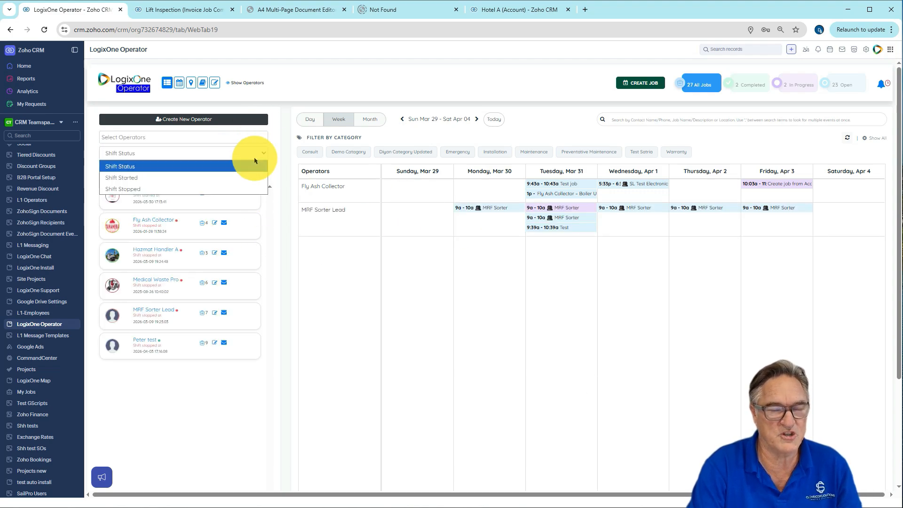
click(273, 224)
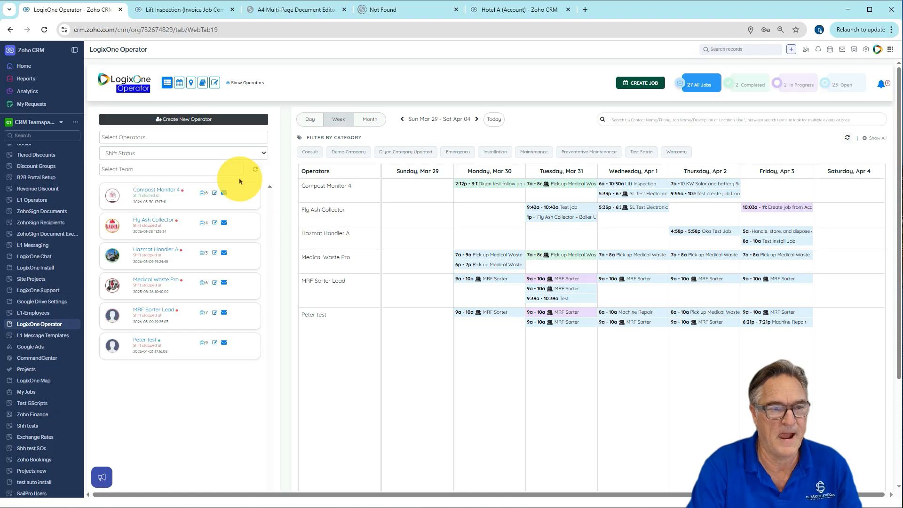
click(206, 172)
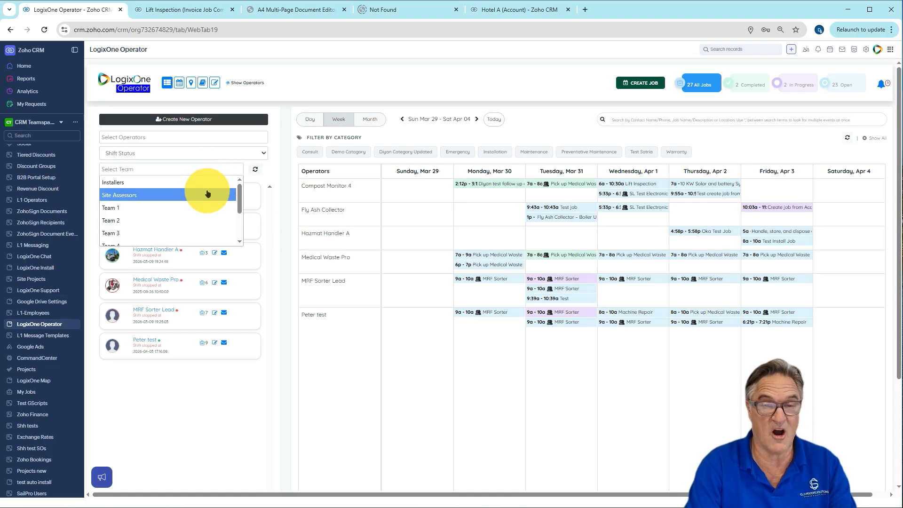
click(243, 410)
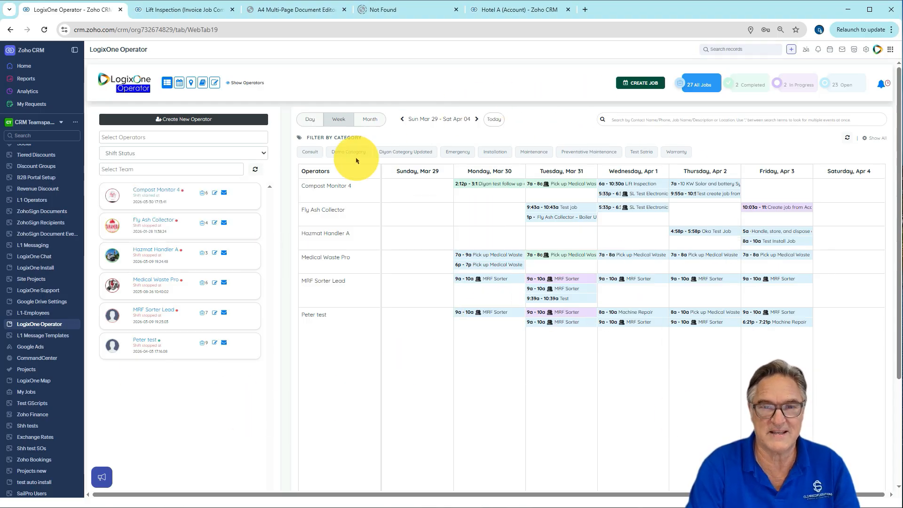
mouse_move(469, 312)
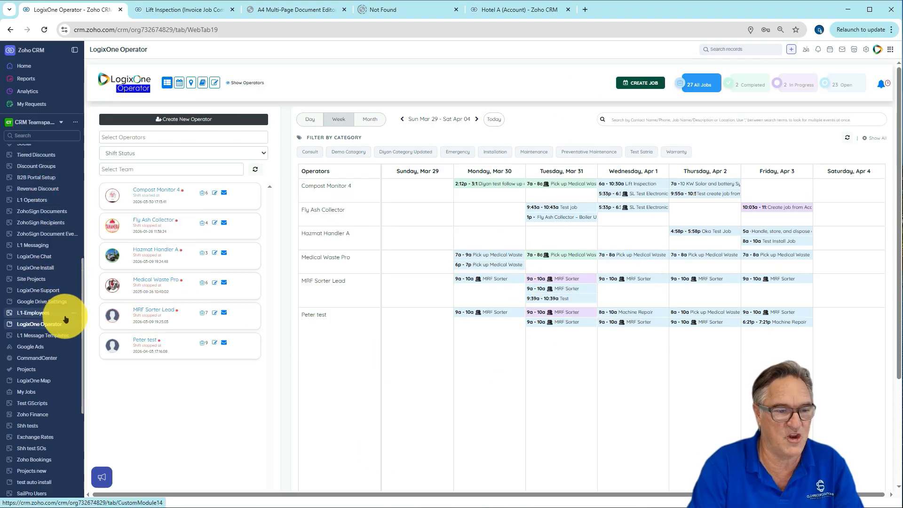
Open the Contacts module in a new browser tab and open the record of the contact created on Dec 13, 2022
scroll(64, 313, up, 2)
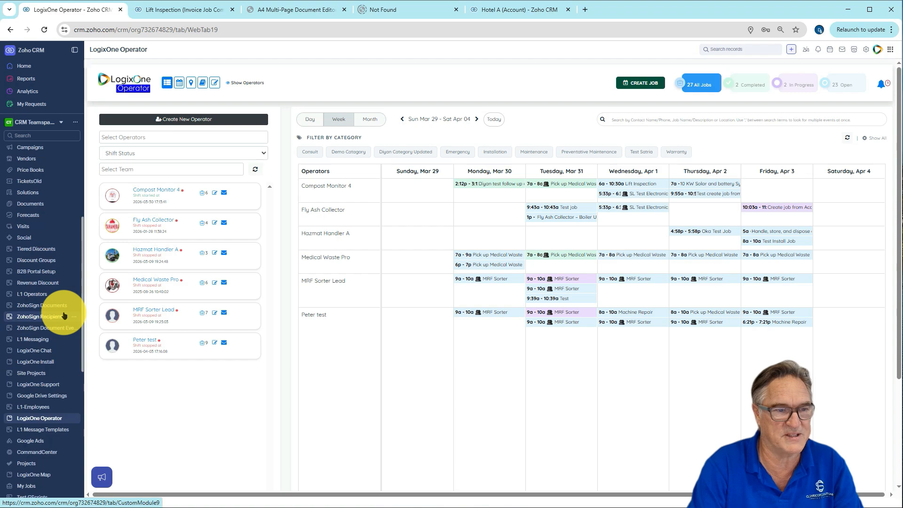
scroll(64, 315, up, 3)
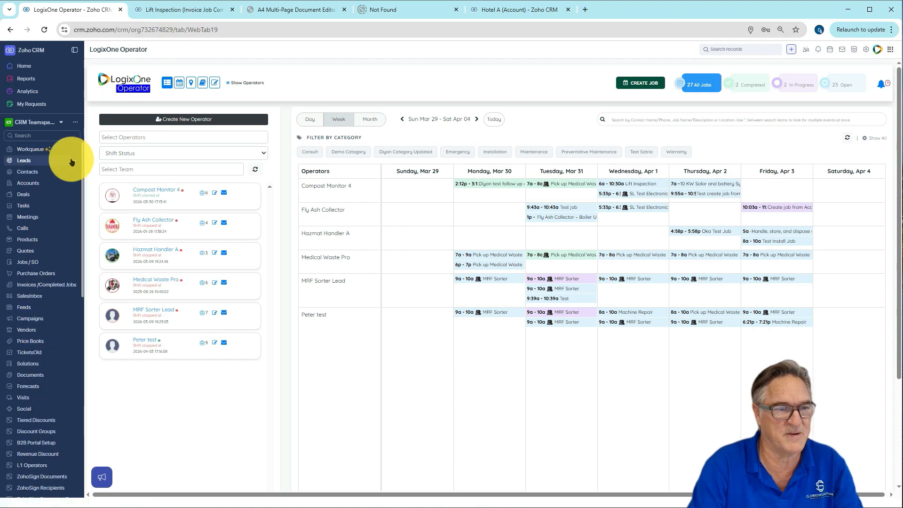
right_click(39, 174)
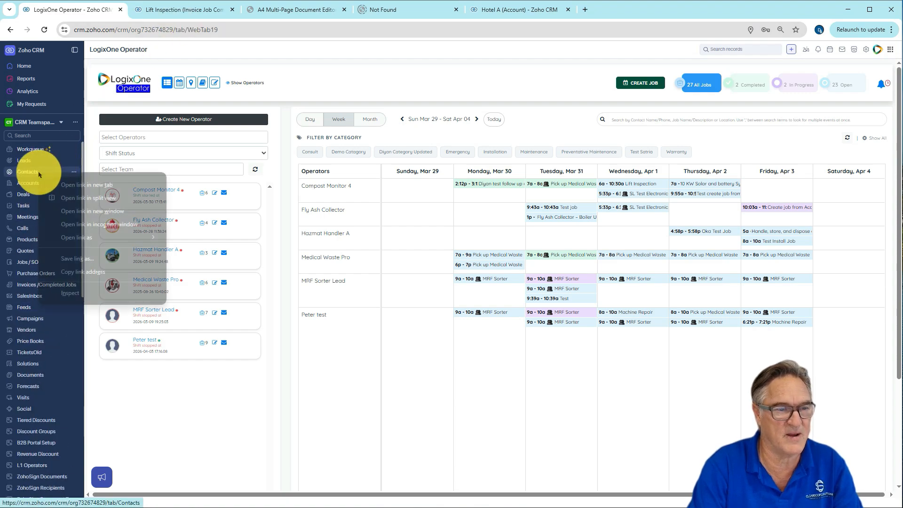
click(95, 185)
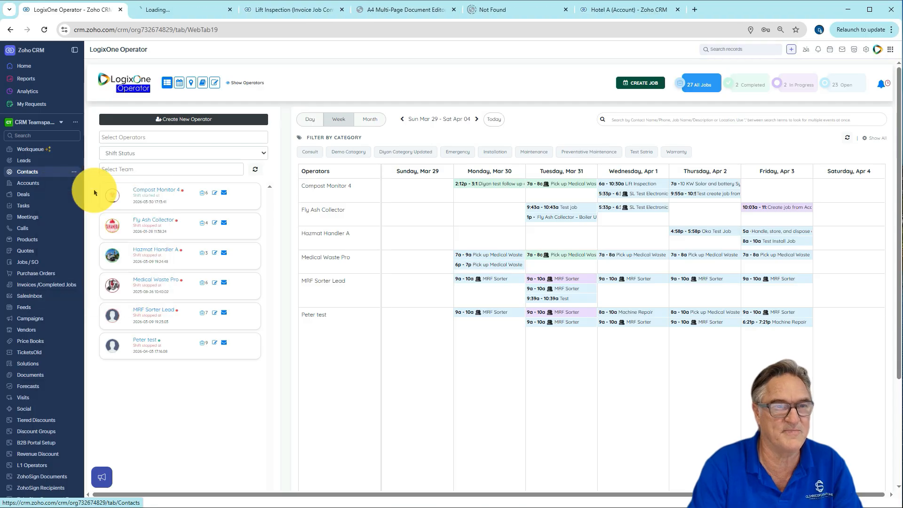
click(160, 10)
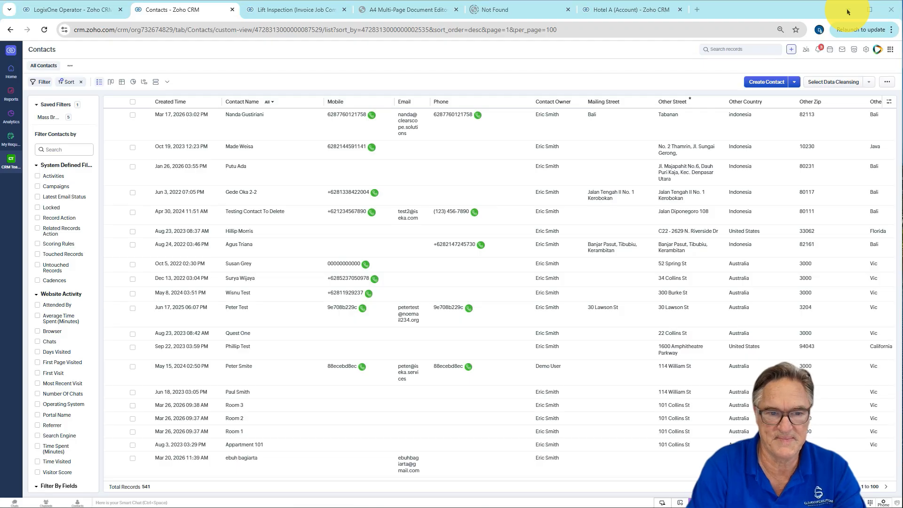
click(250, 281)
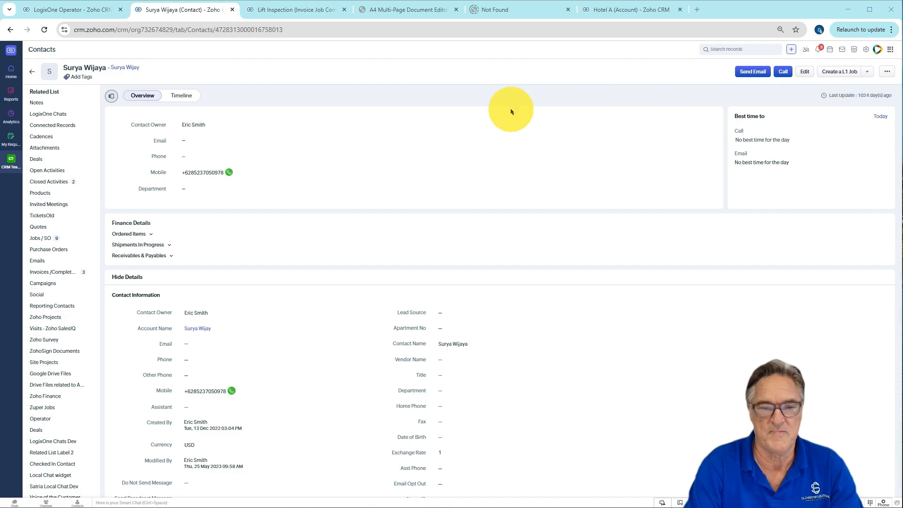
Review the contact's Create a L1 Job form through to its service items, close it without saving, and return to the LogixOne Operator schedule
click(837, 72)
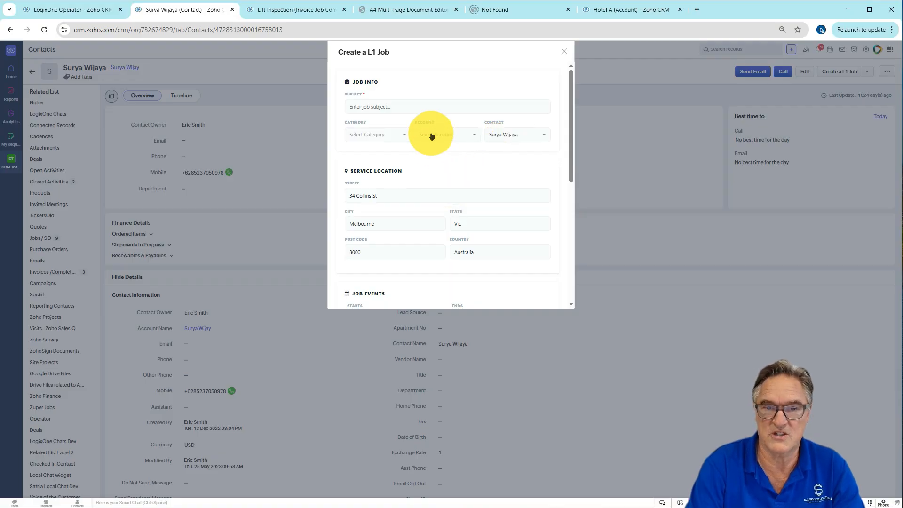
click(389, 137)
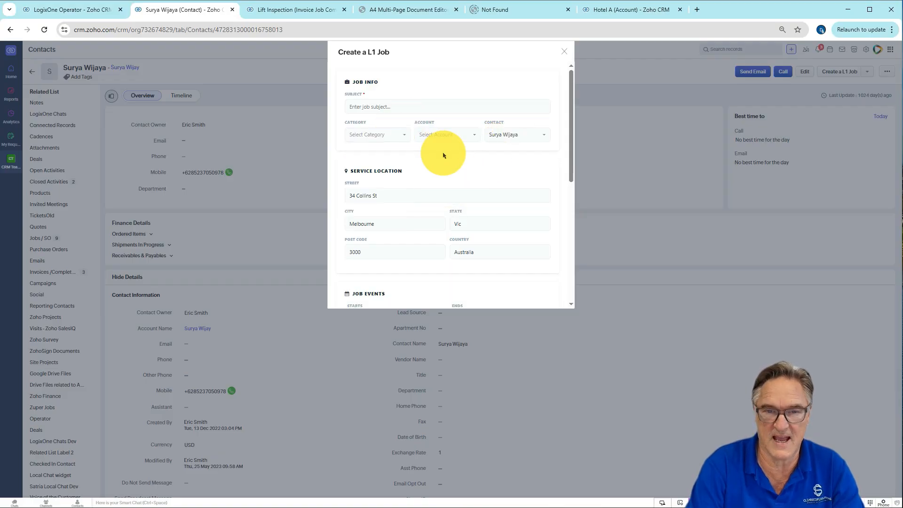
scroll(438, 191, down, 3)
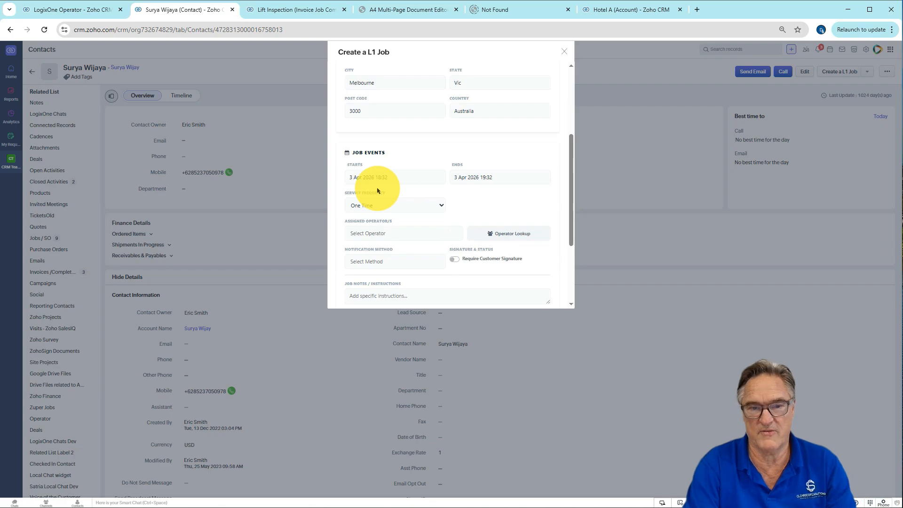
scroll(377, 191, down, 1)
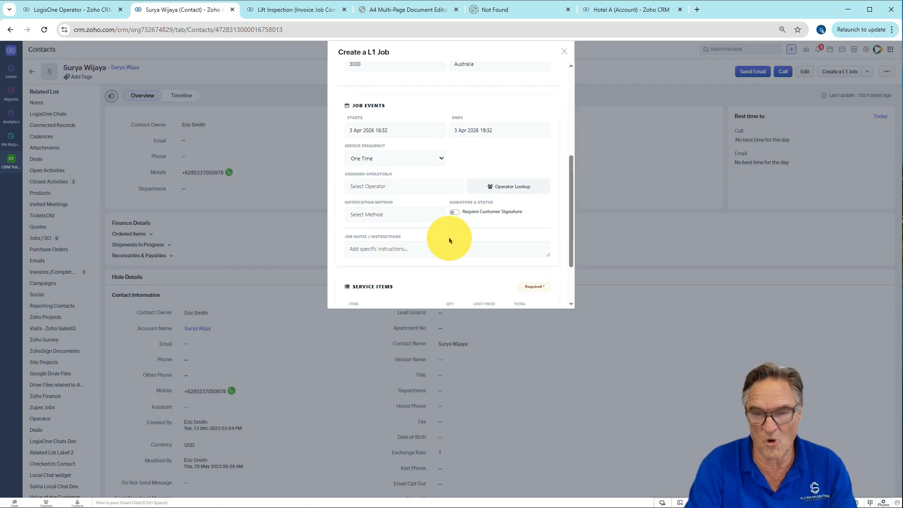
scroll(448, 239, down, 2)
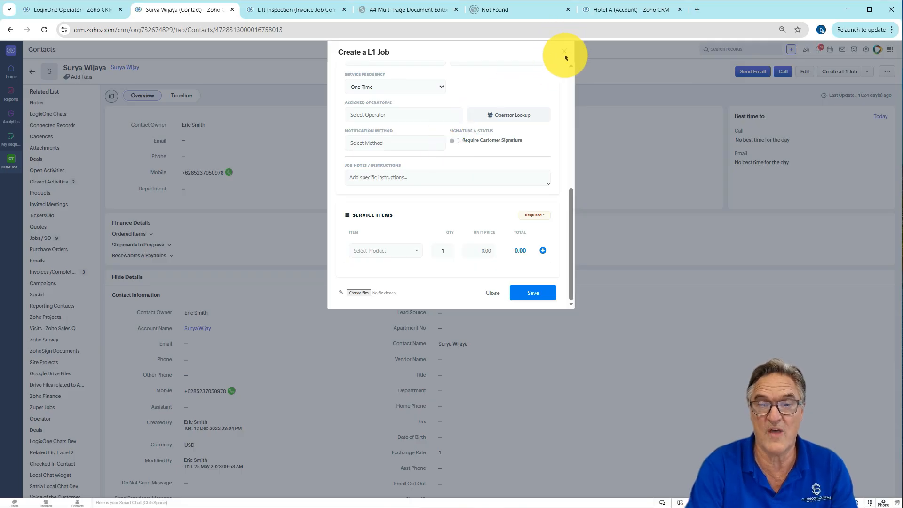
click(565, 52)
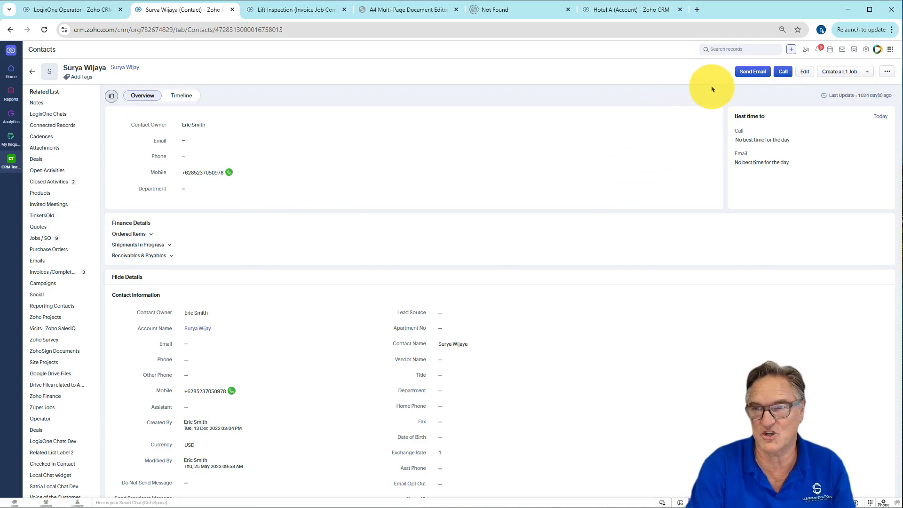
click(830, 73)
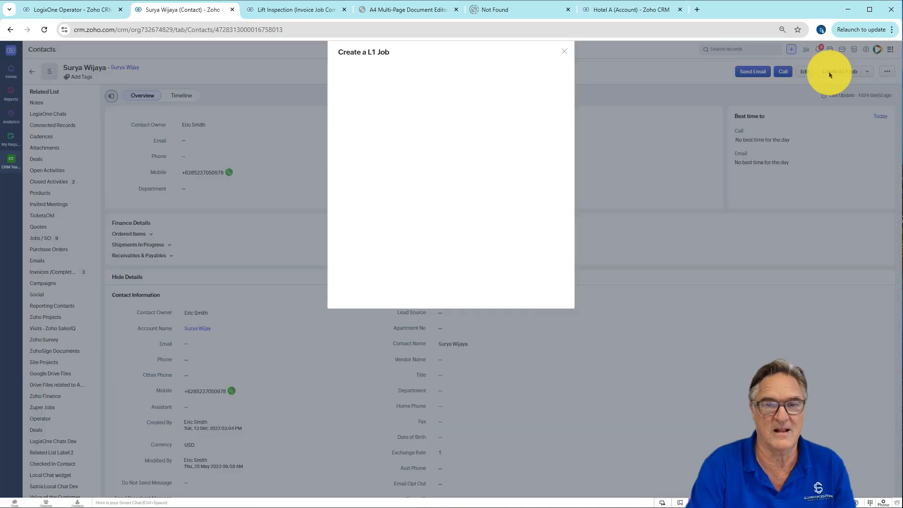
click(566, 54)
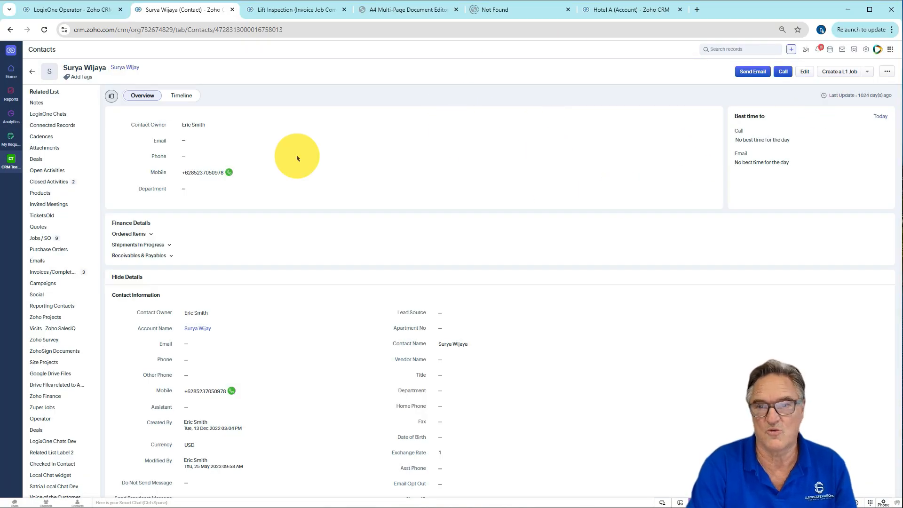
click(57, 10)
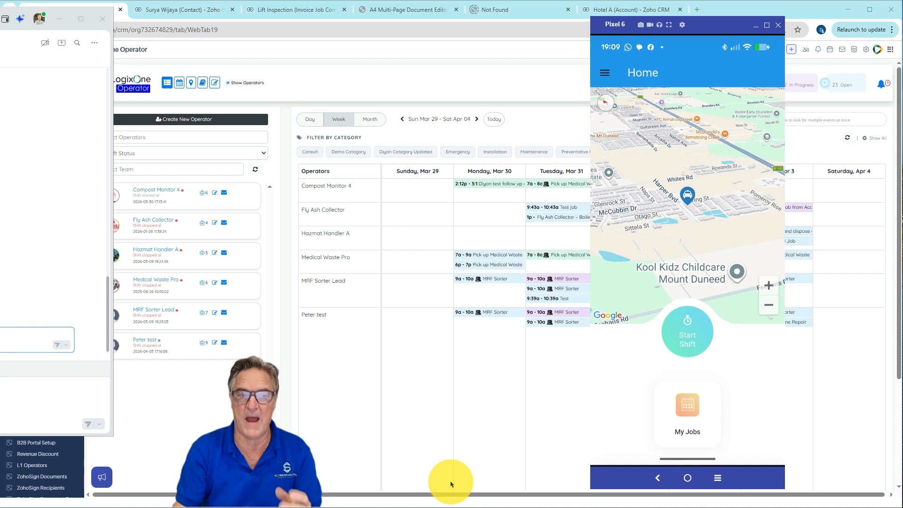
Start the operator's shift in the LogixOne mobile app and accept the fitness-for-work and location-tracking alert
click(60, 19)
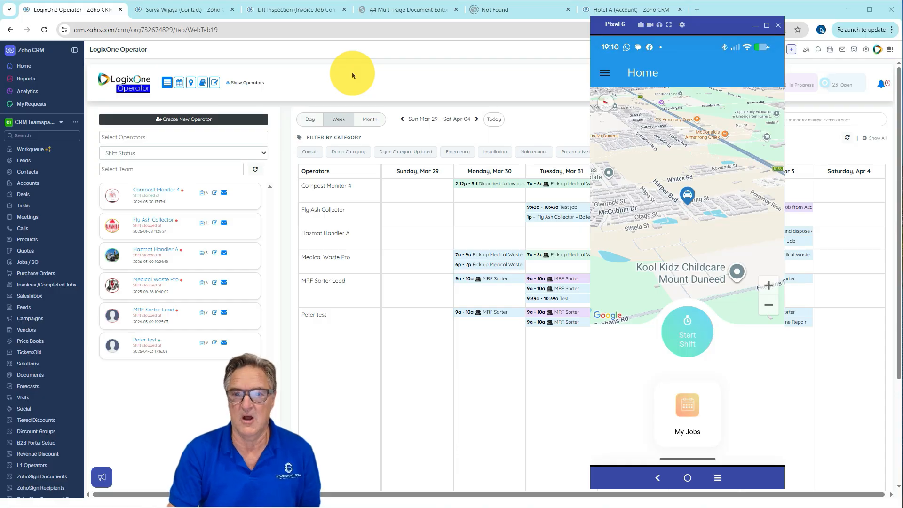
drag(701, 20, 652, 18)
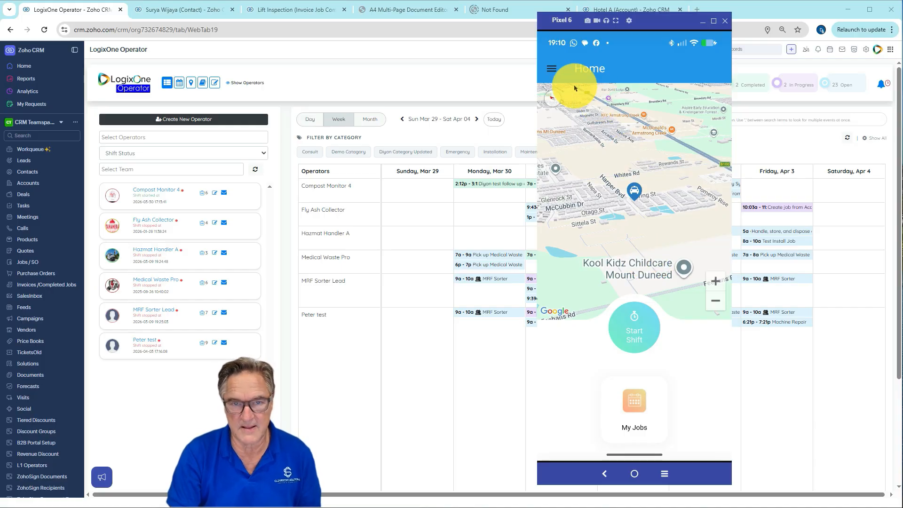
click(642, 316)
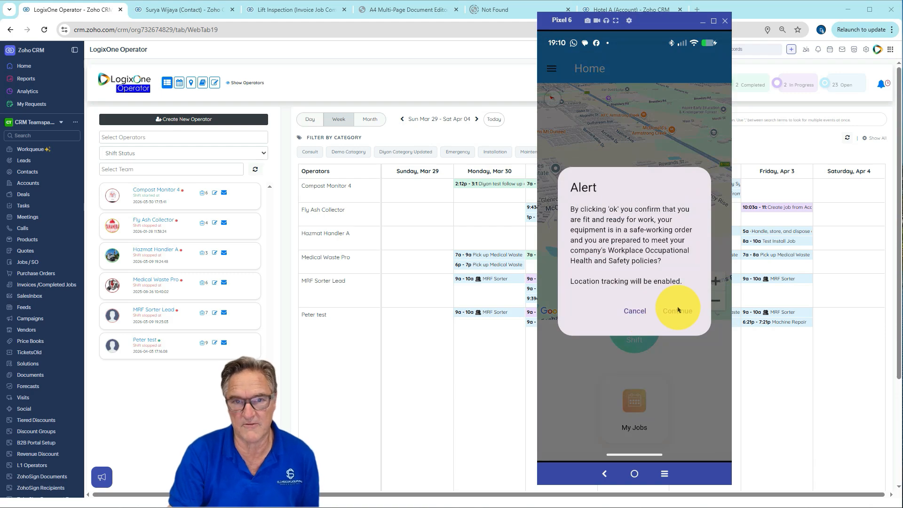
click(677, 310)
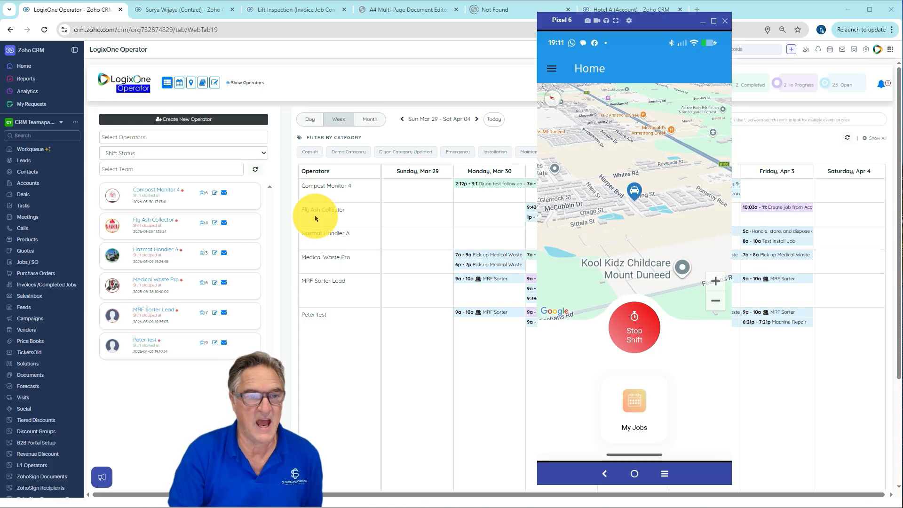
Display the operators' locations on the LogixOne Operator map in the CRM and return to the mobile app
click(253, 79)
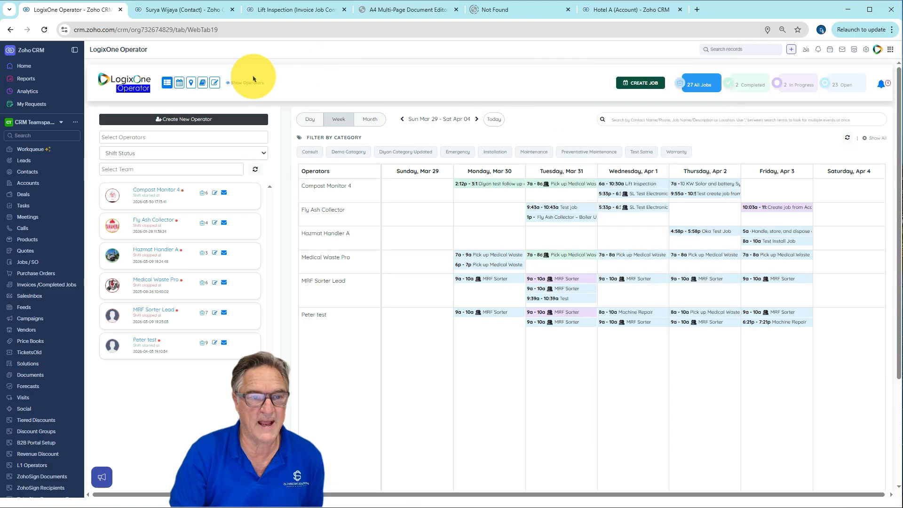
click(191, 84)
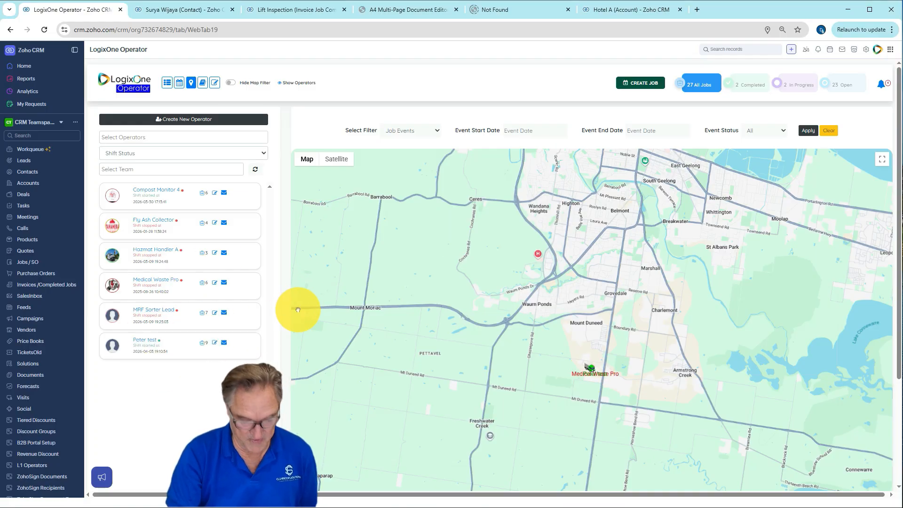
key(alt+Tab)
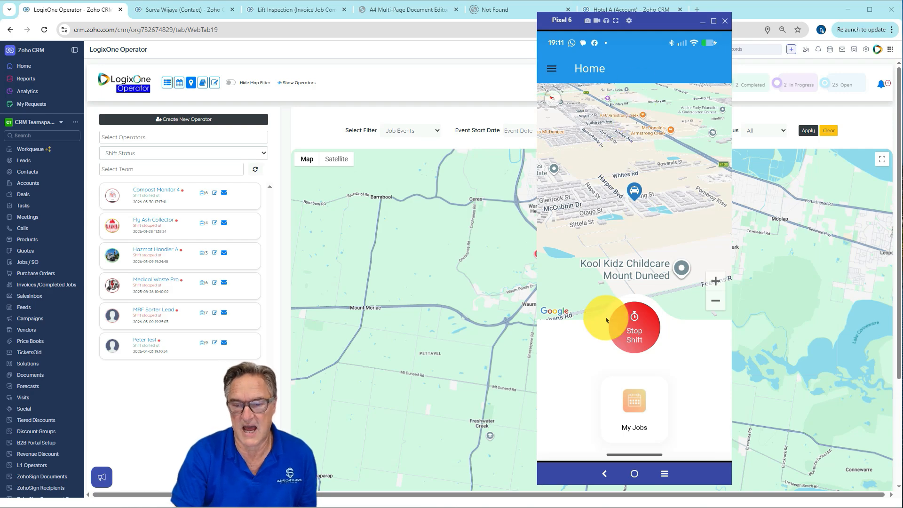
Open My Jobs in the mobile app, select 3 April 2026 and open the Machine Repair job
click(636, 399)
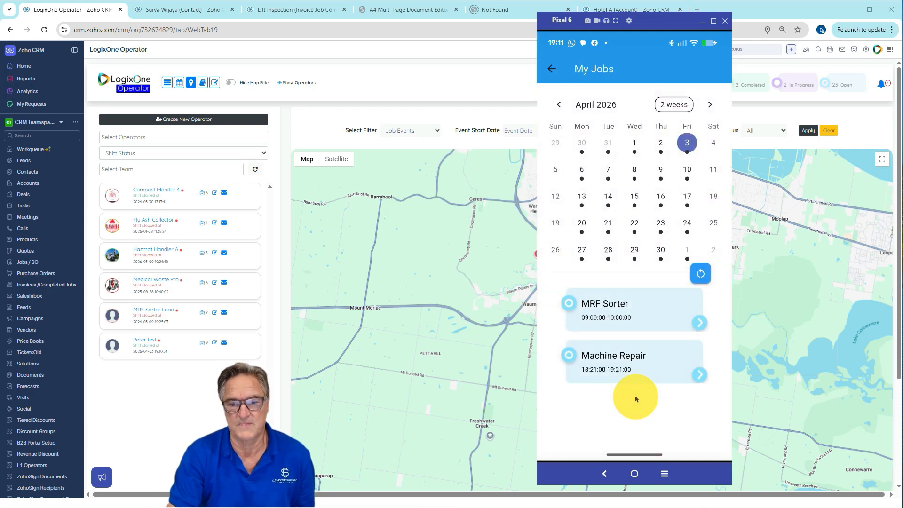
click(687, 141)
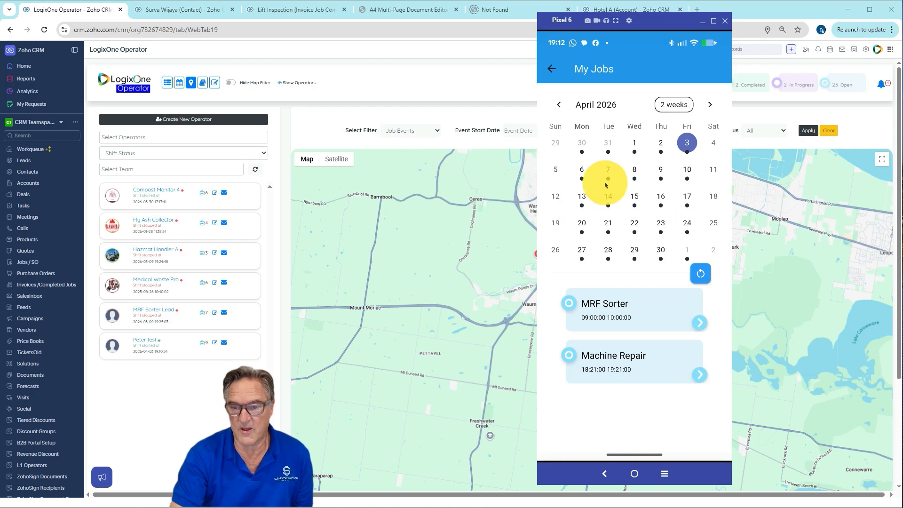
click(631, 367)
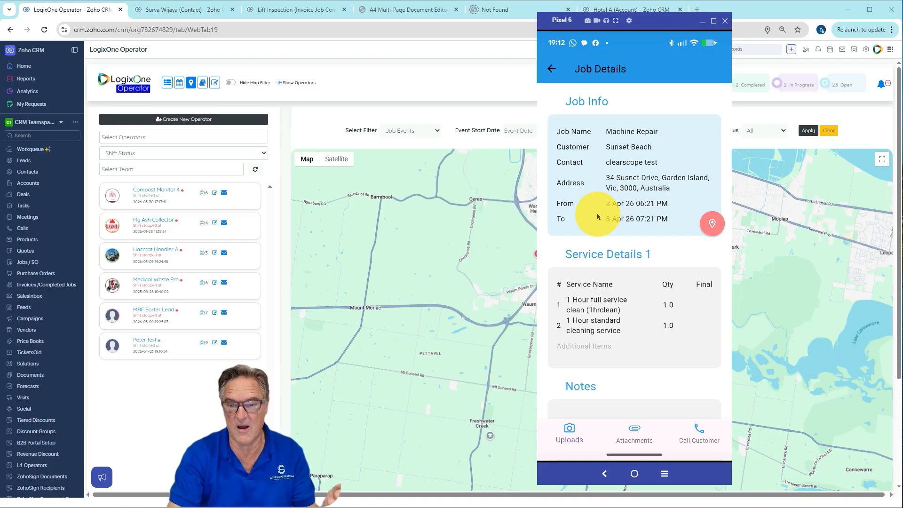
Review the Machine Repair job's service details and notes, view its location in Google Maps, and return to Job Details
drag(638, 320, 630, 190)
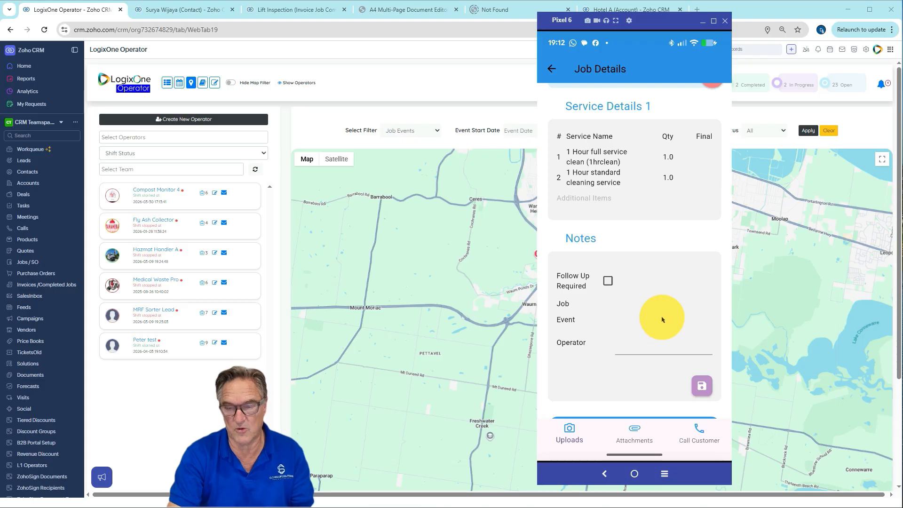
click(637, 340)
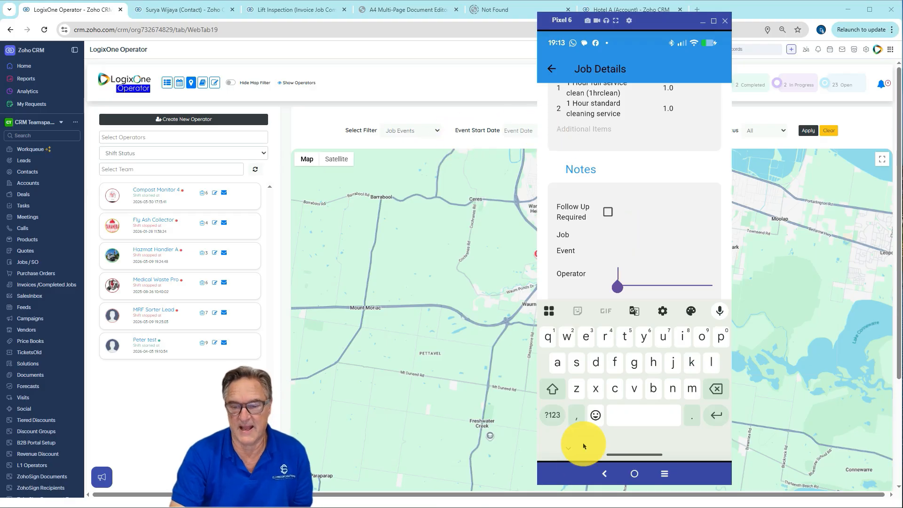
click(569, 447)
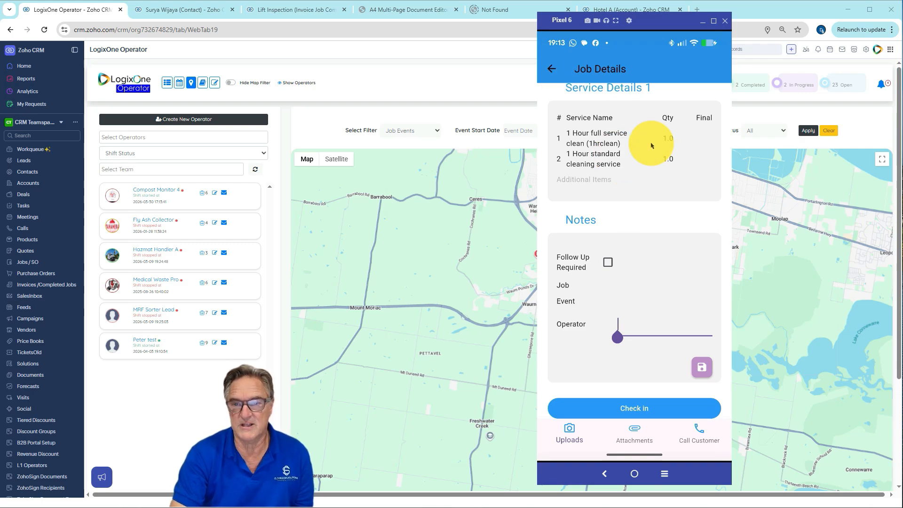
drag(652, 145, 645, 339)
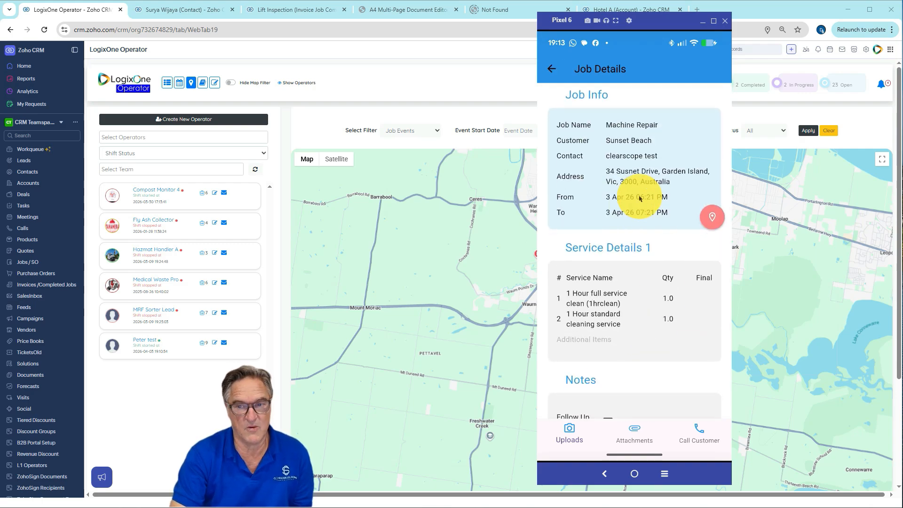
click(713, 218)
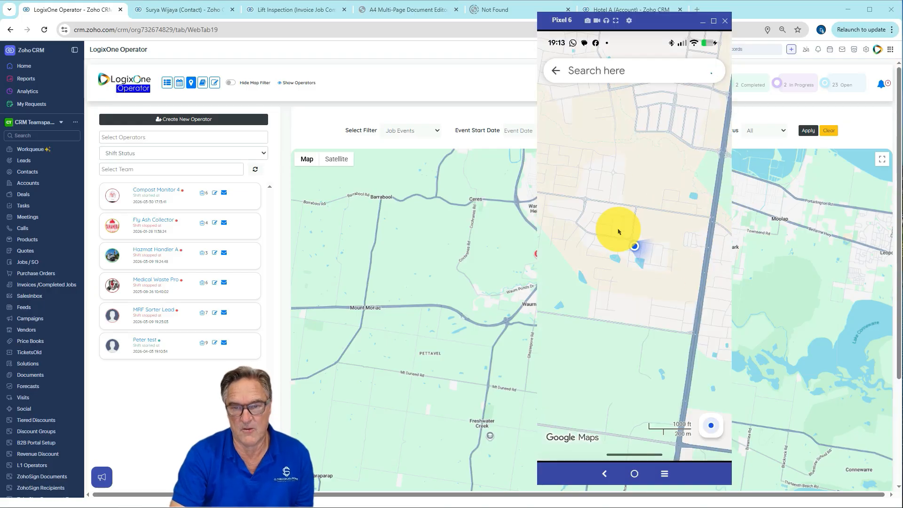
click(602, 477)
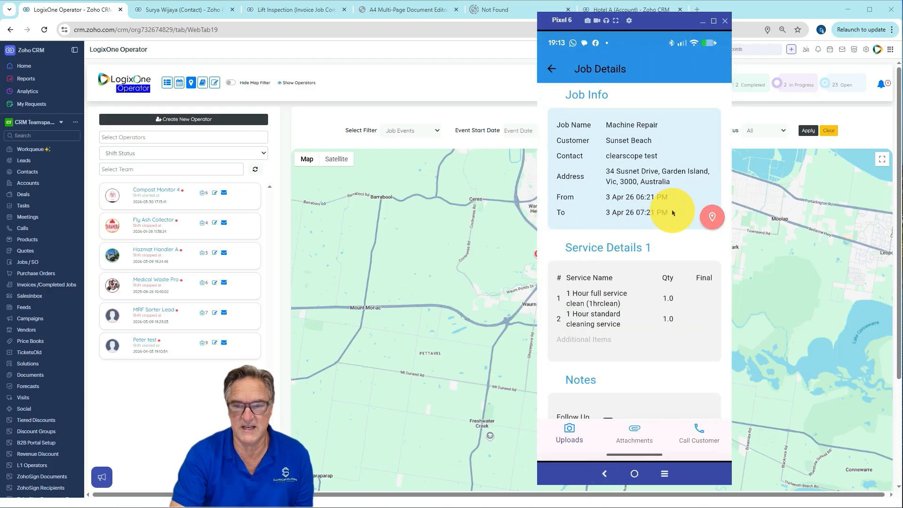
Check in to the Machine Repair job on the mobile app and inspect its entry on the CRM's weekly operator schedule
drag(640, 361, 671, 209)
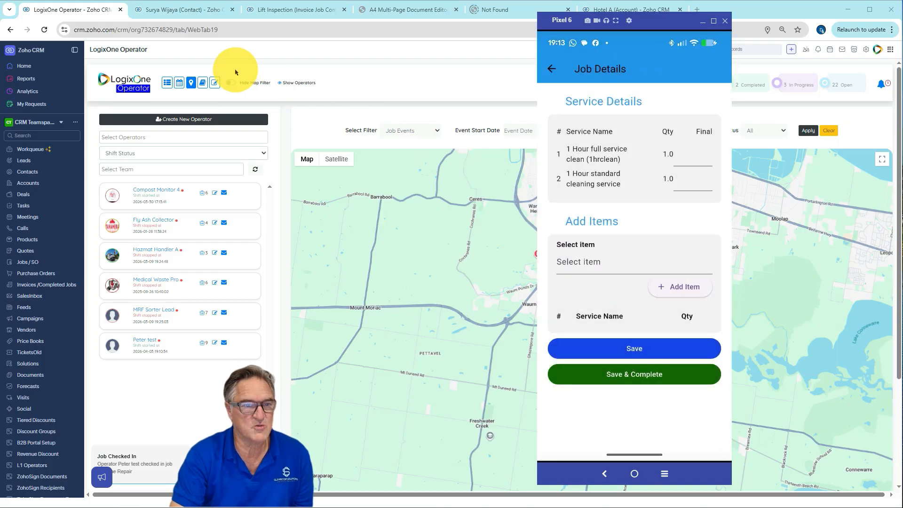
click(172, 83)
key(alt+Tab)
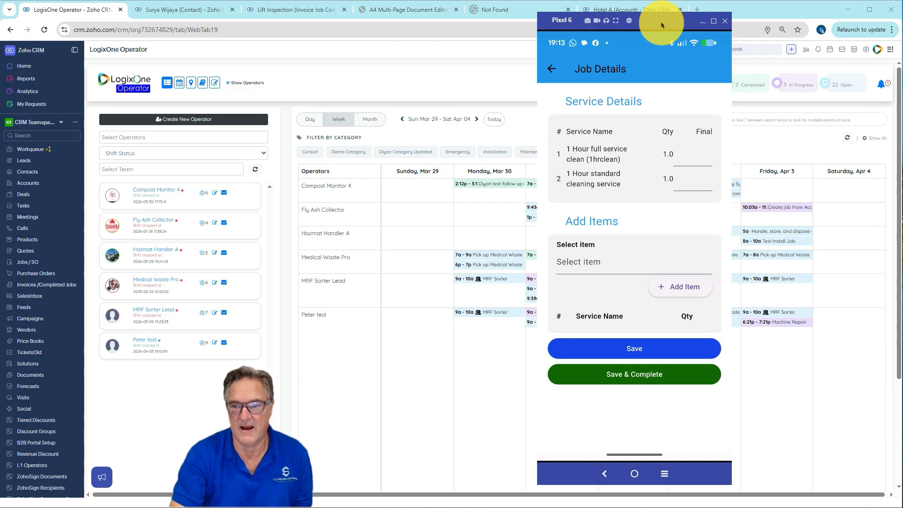
drag(665, 20, 456, 22)
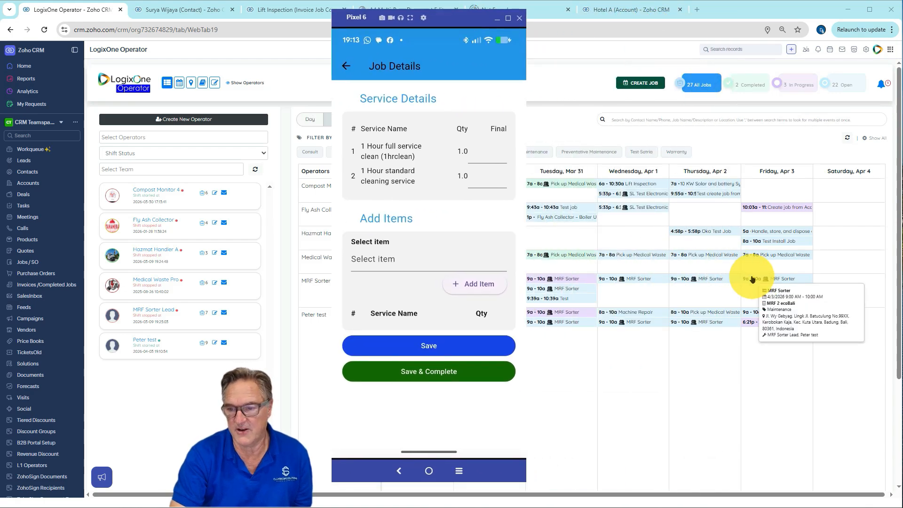
mouse_move(775, 322)
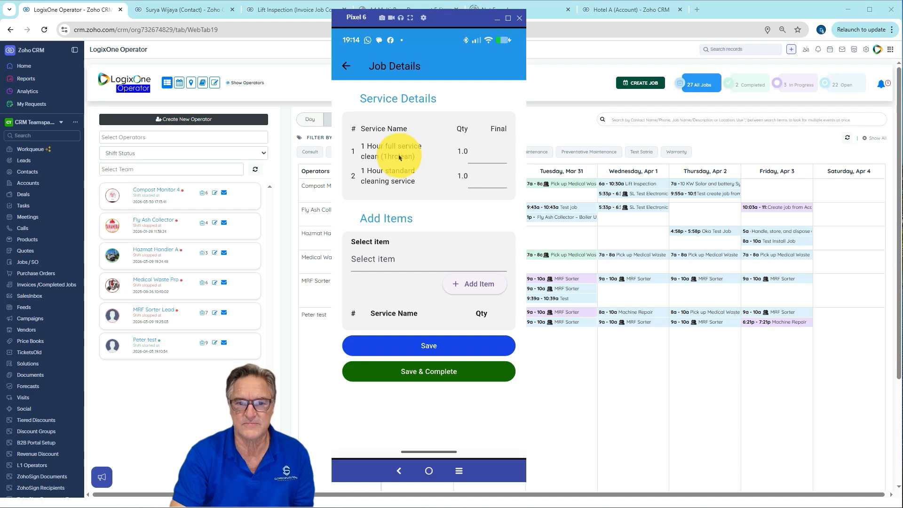
Set the final quantities to 1.5 for the 1 Hour full service clean and 1 for the 1 Hour standard cleaning service
click(494, 156)
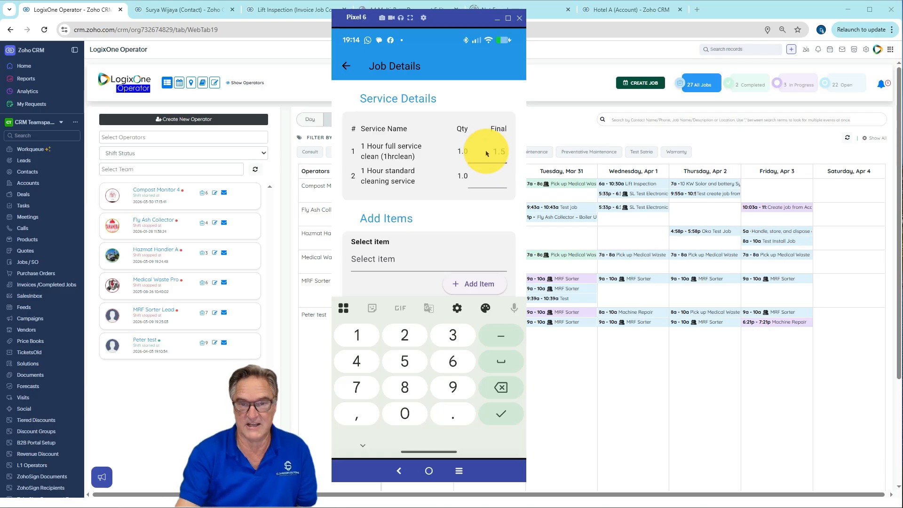
click(500, 176)
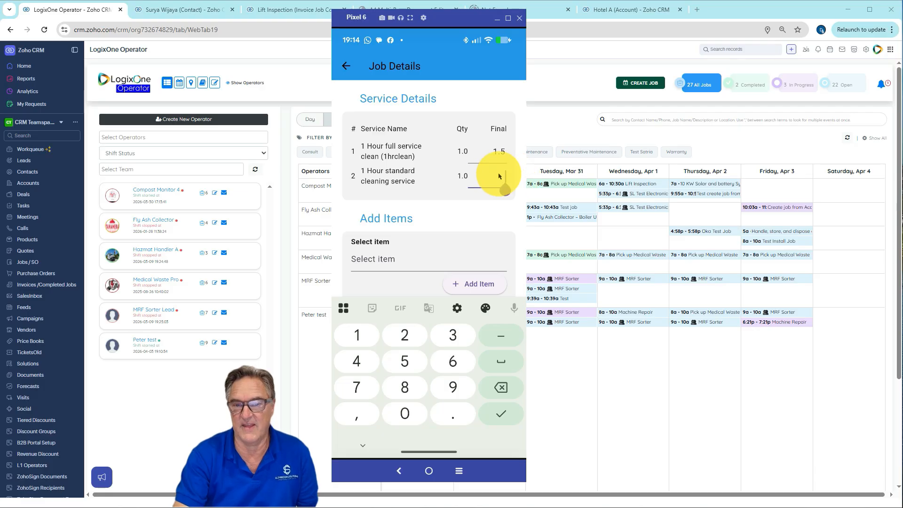
click(403, 259)
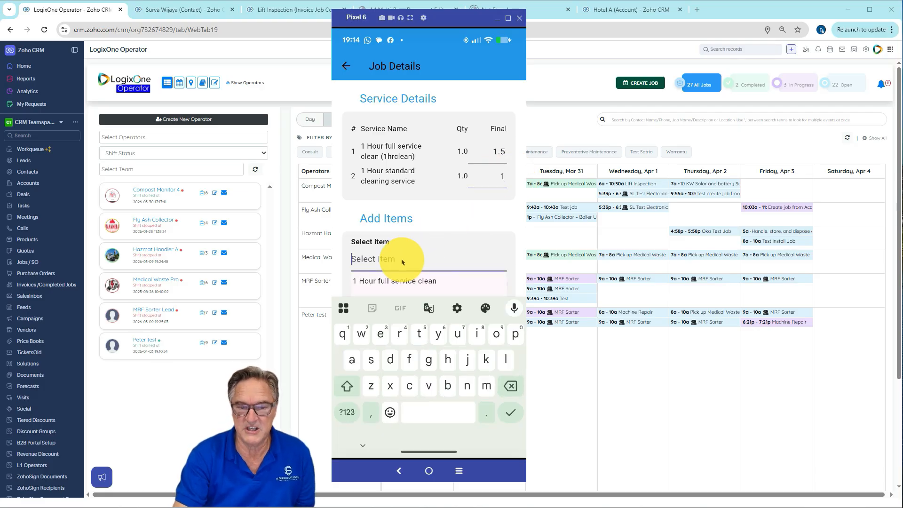
click(429, 281)
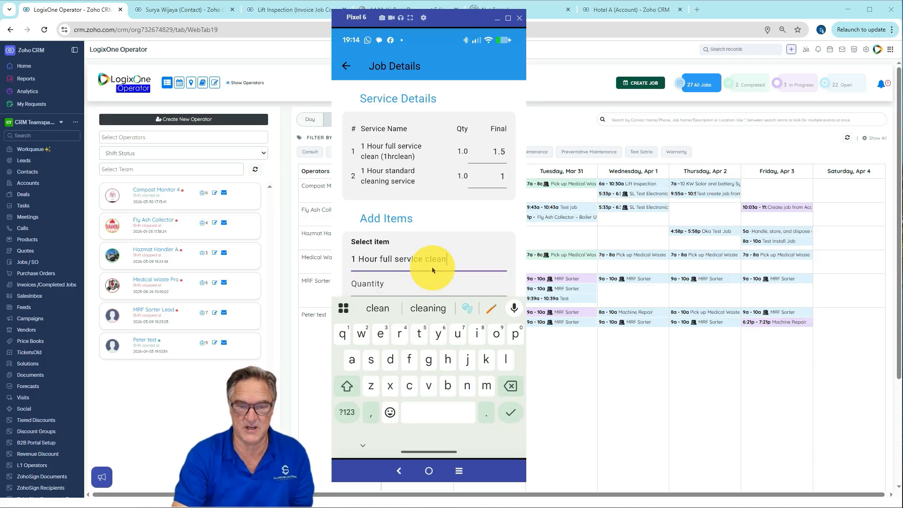
key(BackSpace)
key(BackSpace)
key(BackSpace)
key(BackSpace)
key(BackSpace)
key(BackSpace)
key(BackSpace)
key(BackSpace)
key(BackSpace)
key(BackSpace)
key(BackSpace)
key(BackSpace)
key(BackSpace)
key(BackSpace)
key(BackSpace)
key(BackSpace)
key(BackSpace)
key(BackSpace)
key(BackSpace)
key(BackSpace)
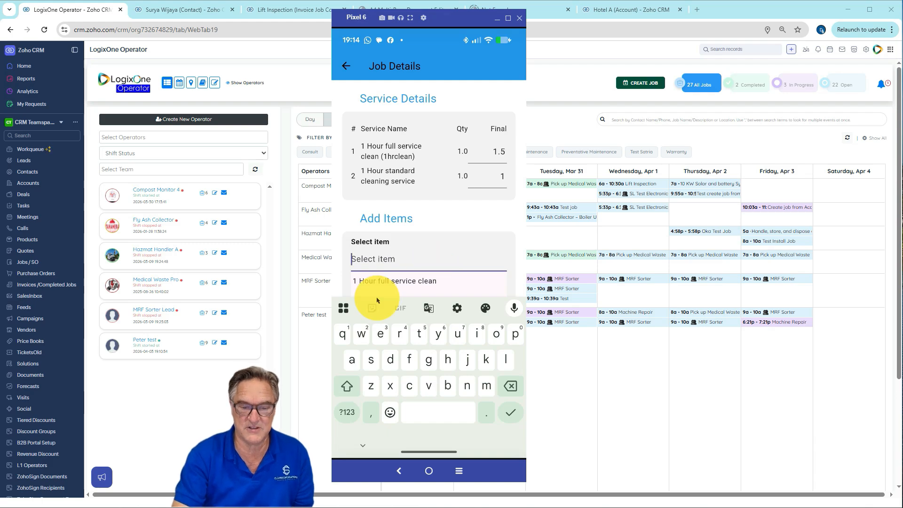
Add Broken Glass Removal with quantity 1 as an additional item on the Machine Repair job
click(360, 448)
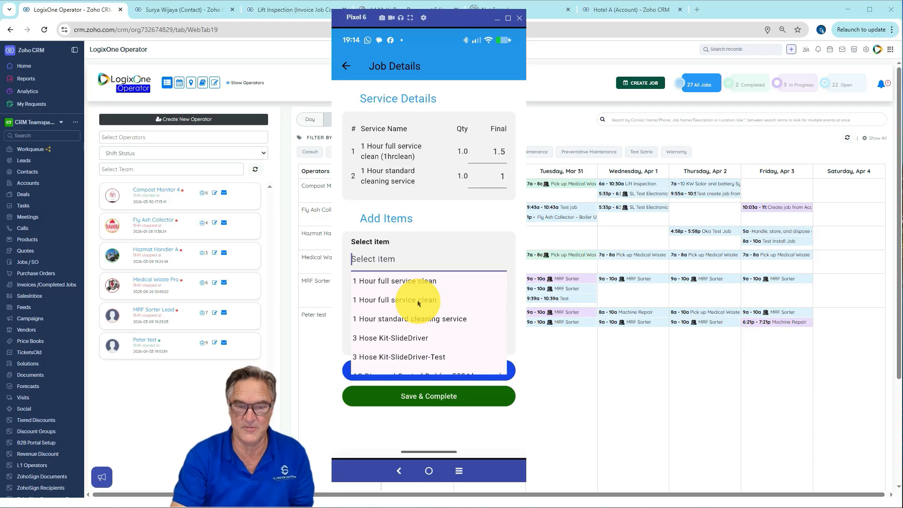
drag(432, 334, 438, 258)
drag(429, 329, 430, 287)
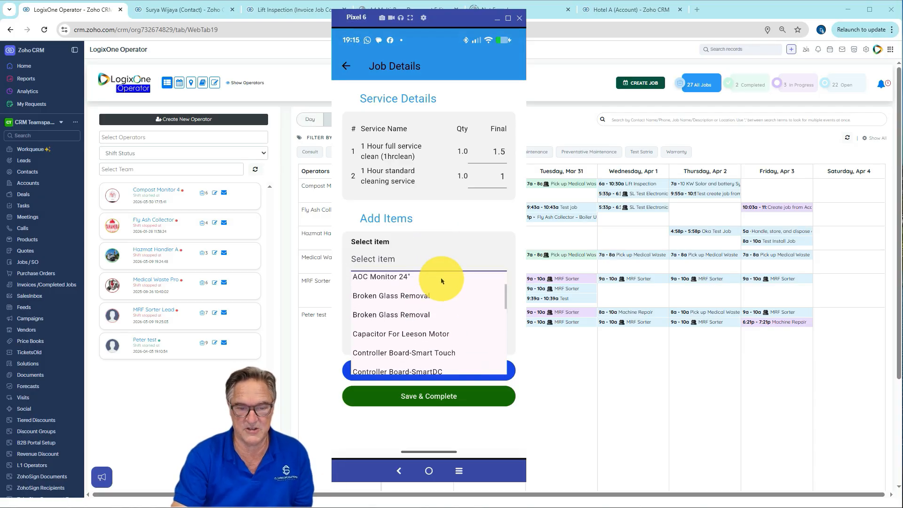
click(414, 315)
click(393, 286)
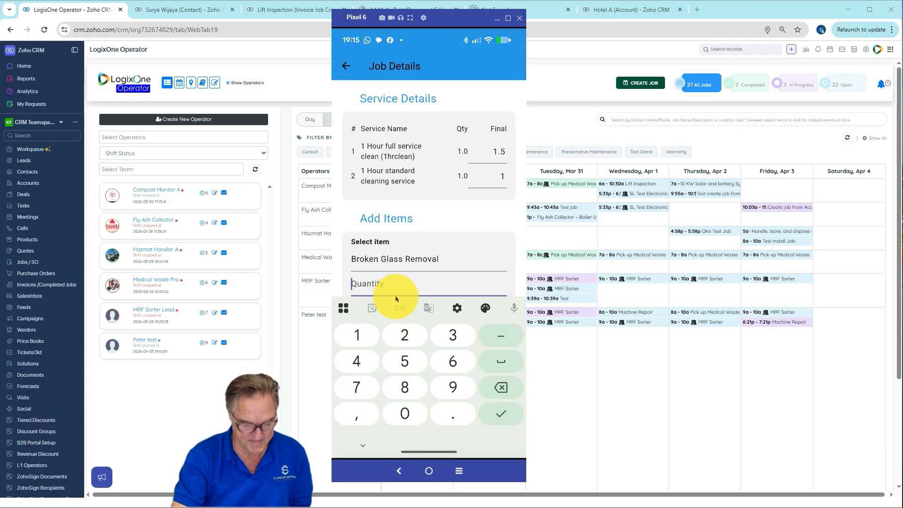
text(1)
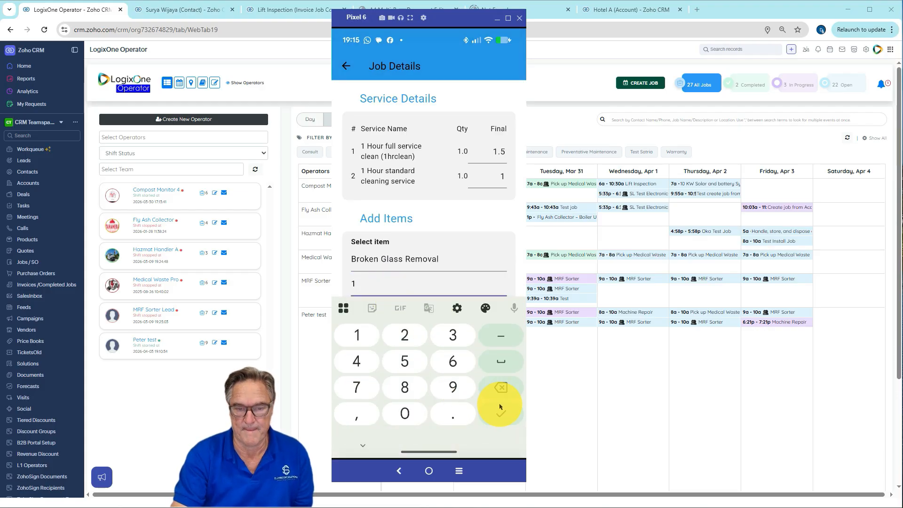
click(500, 406)
click(471, 309)
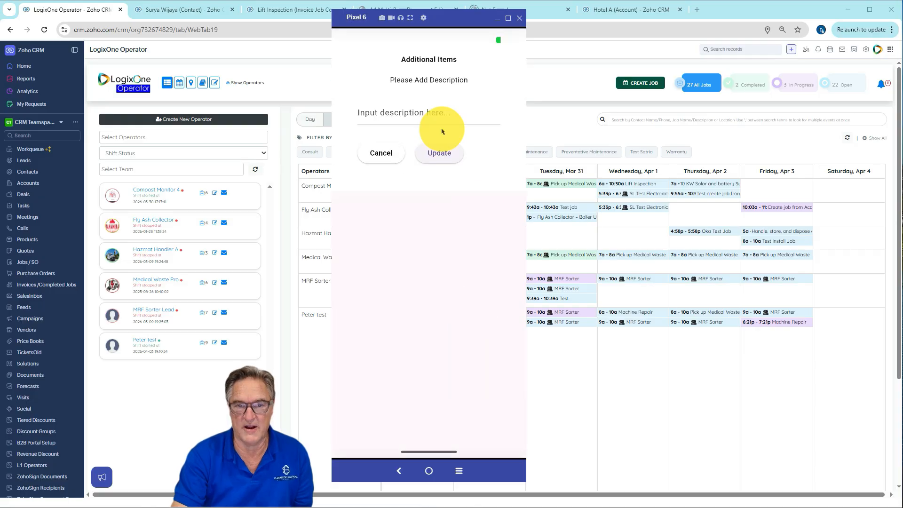
Describe the additional item as "Had to clean glass" and save the job's service details without completing the job
click(396, 112)
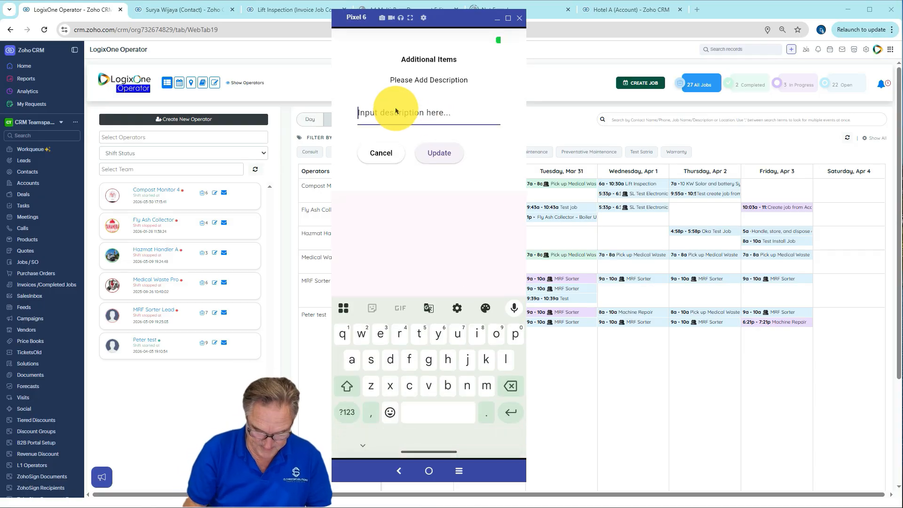
text(Had to clea)
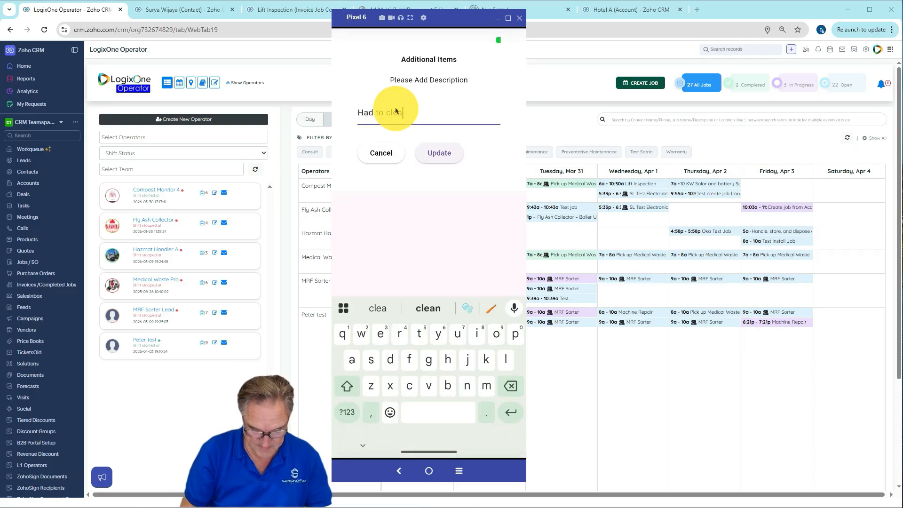
text(n glass)
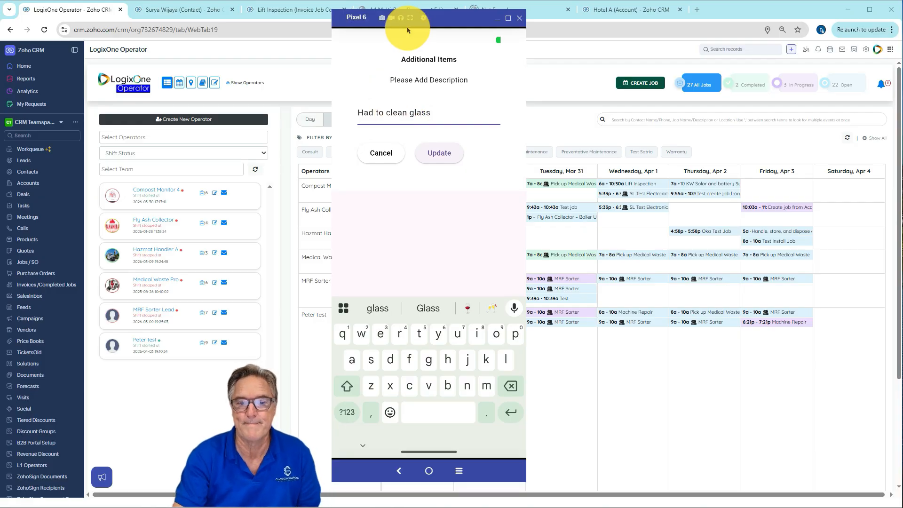
click(433, 149)
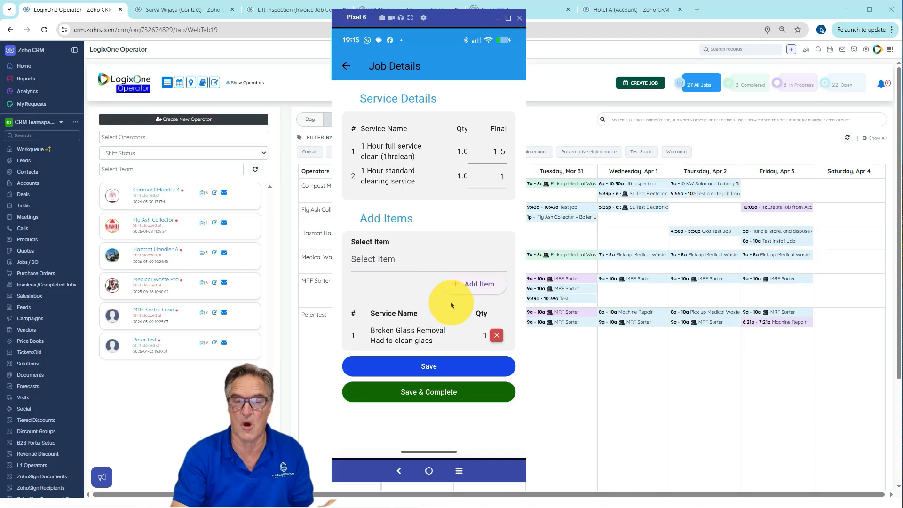
click(438, 367)
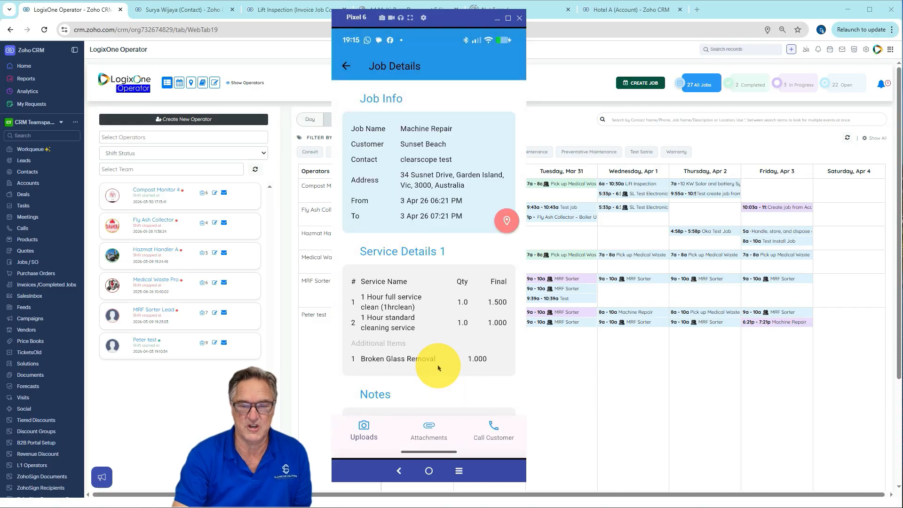
Open the Machine Repair job's service details and set the final quantity of the 1 Hour standard cleaning service to 2
drag(438, 368, 432, 230)
drag(447, 269, 448, 226)
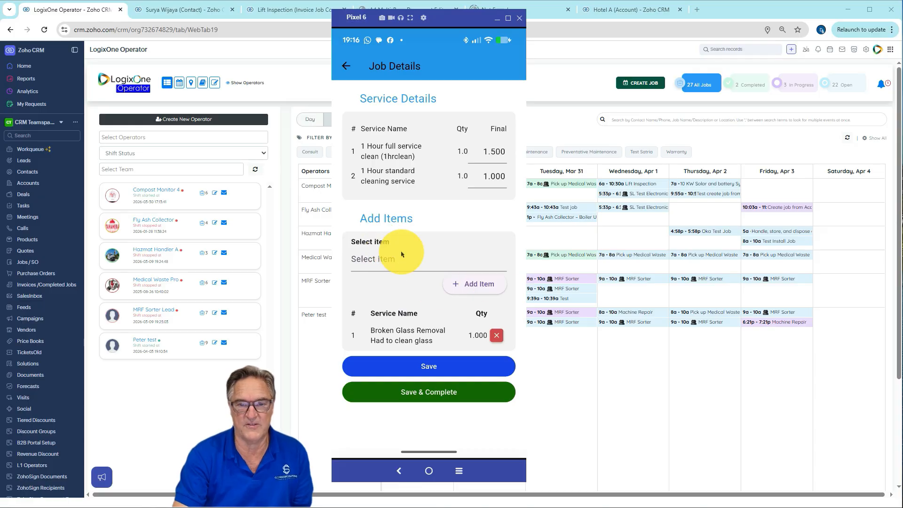
click(486, 181)
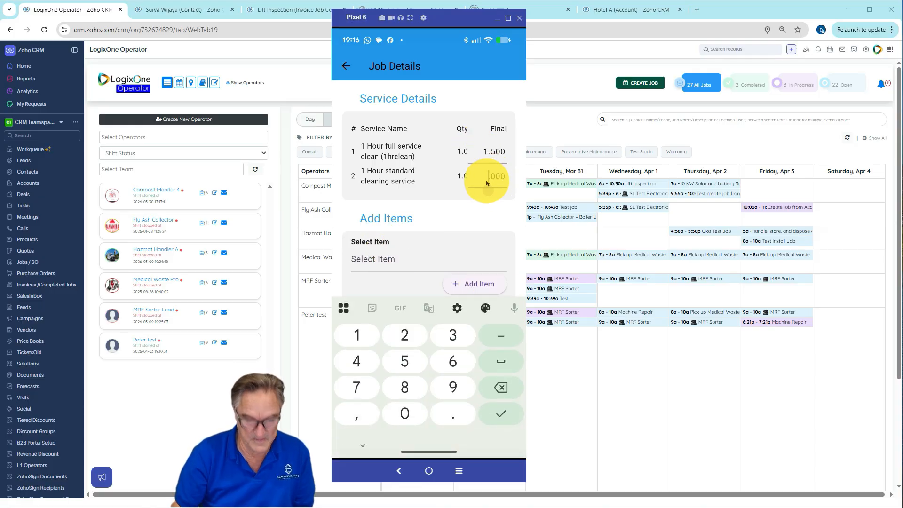
click(505, 413)
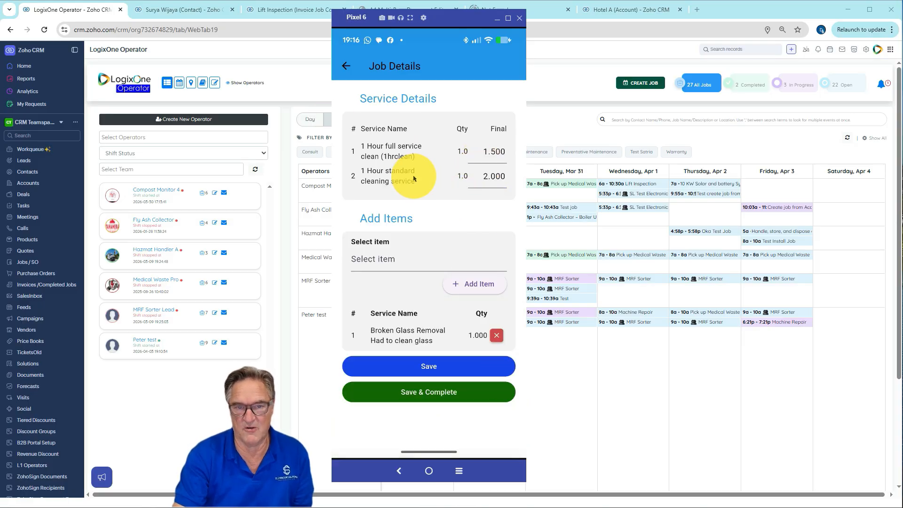
Save and complete the Machine Repair job, accepting the differing final quantities, and check its entry on the operator schedule
click(455, 398)
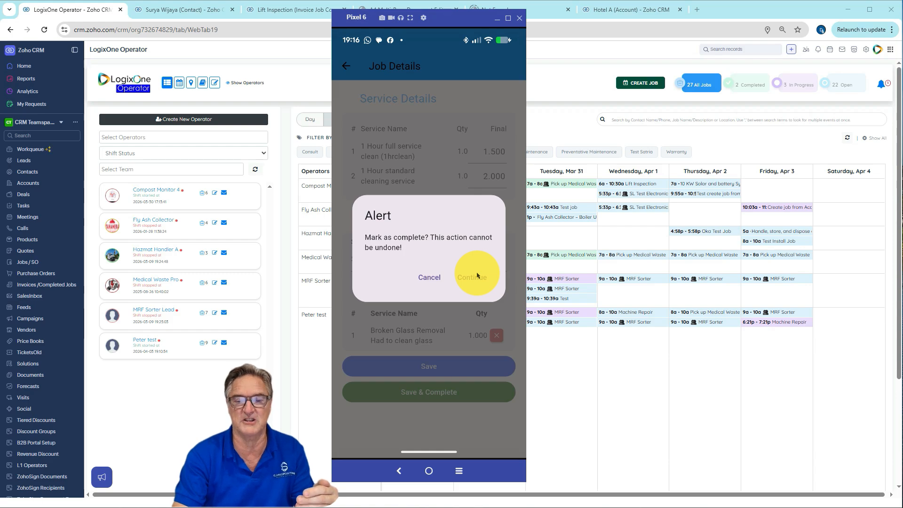
click(477, 276)
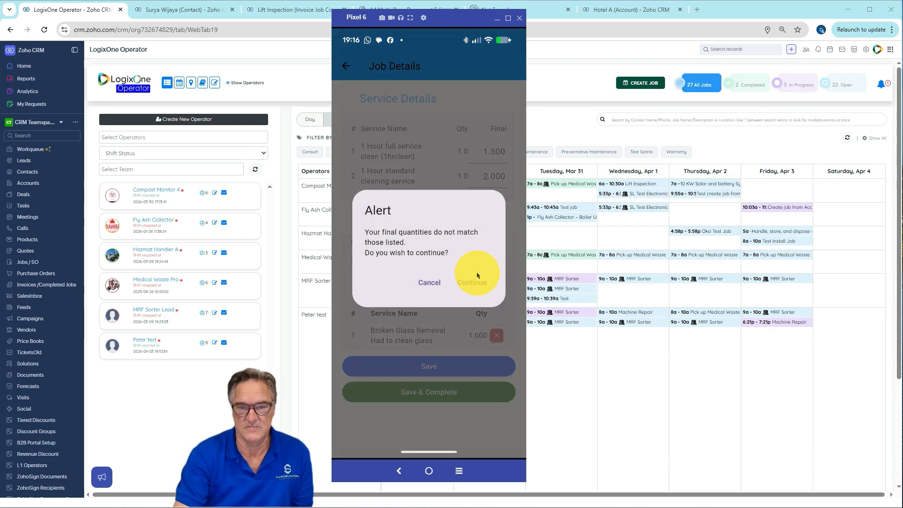
click(483, 285)
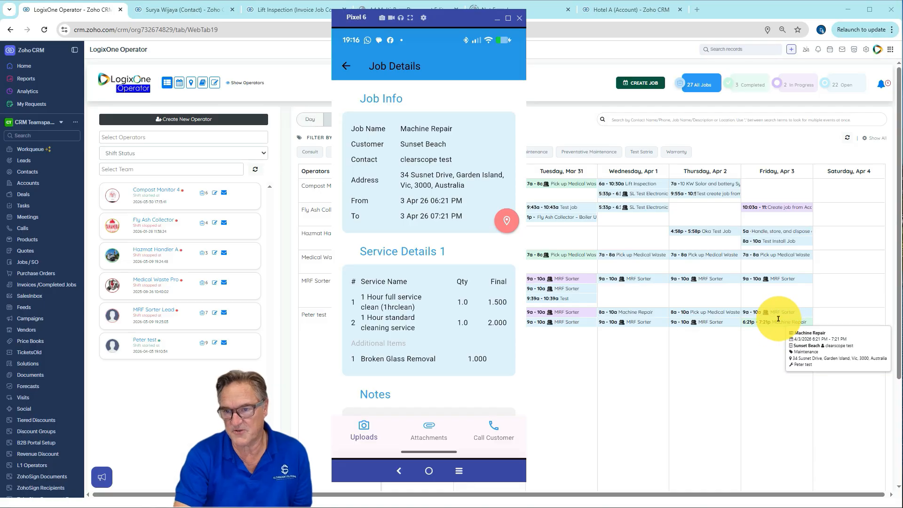
mouse_move(773, 325)
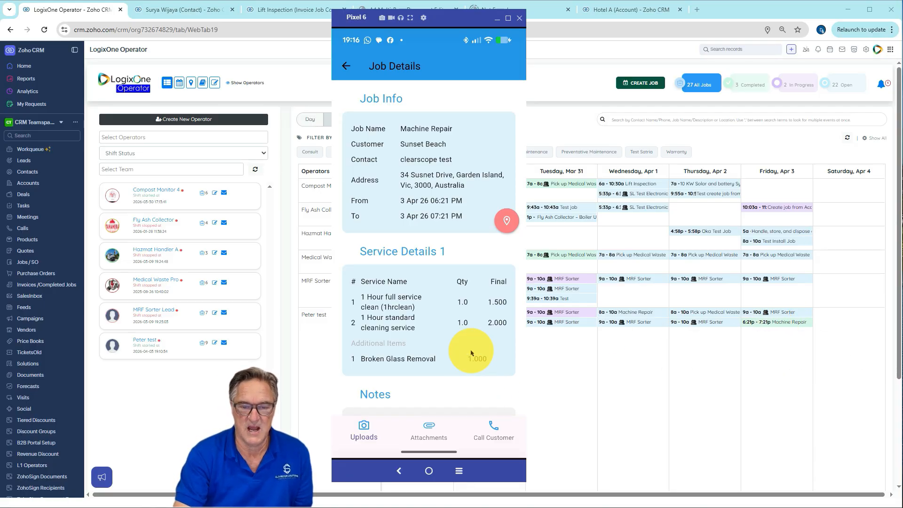
Enter the operator note "All good had to fix a broken window please check with the customer." and mark follow-up as required
drag(468, 347, 455, 238)
click(444, 353)
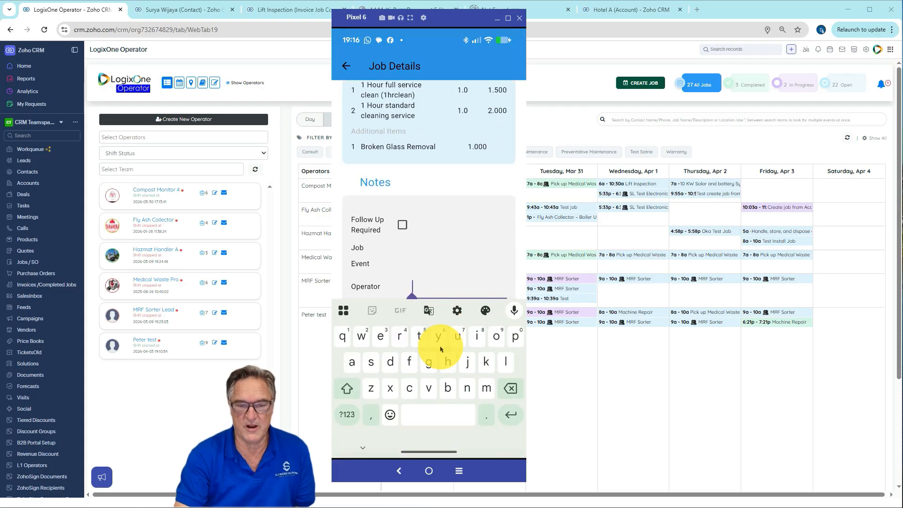
text(All g)
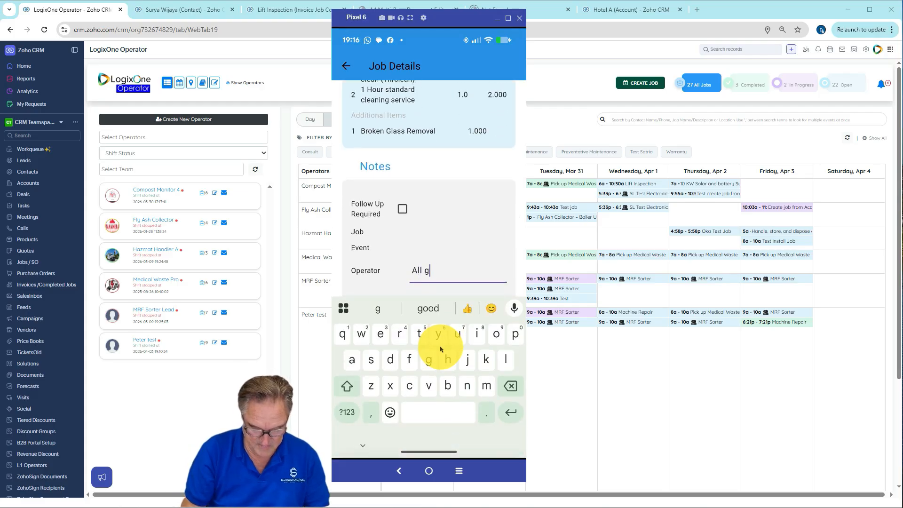
text(ood had to fi)
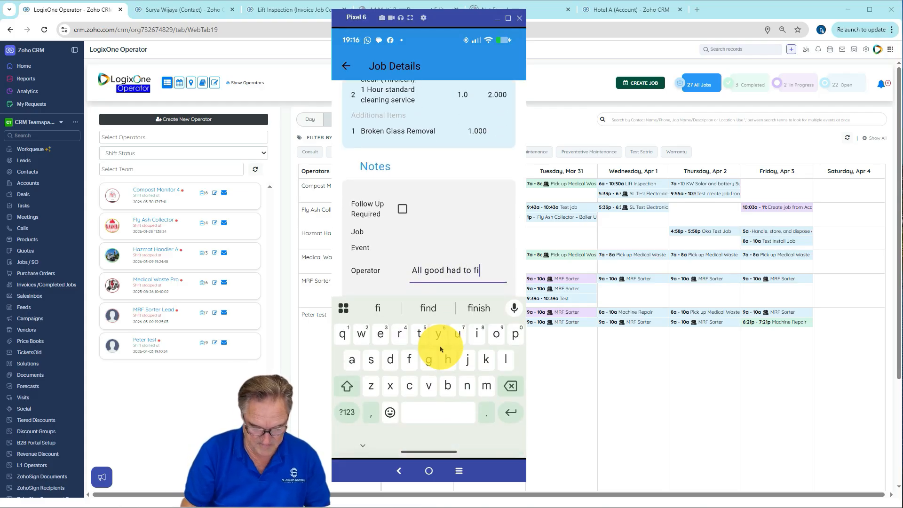
text(x a broken )
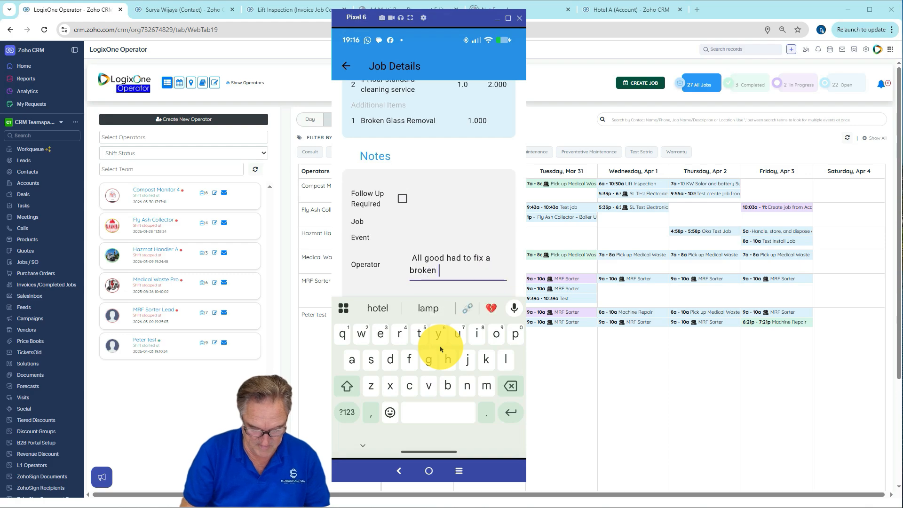
text(window ple)
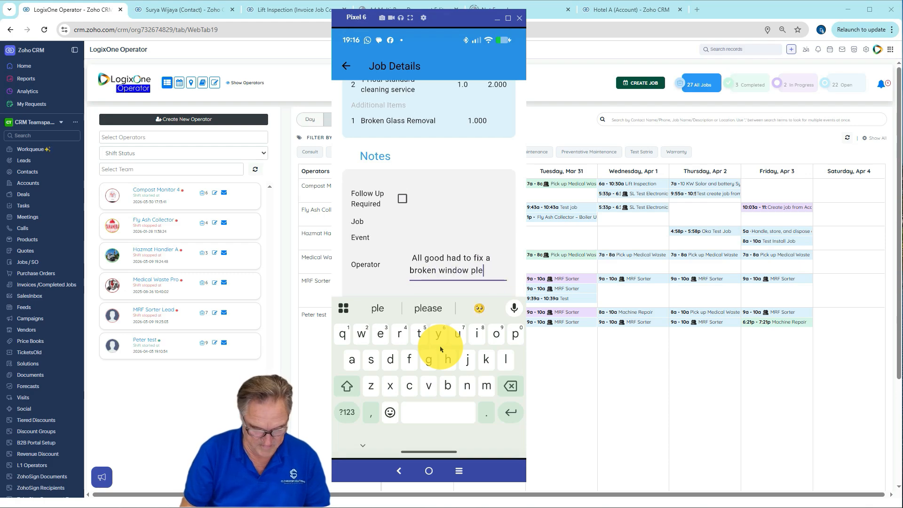
text(ase check wit)
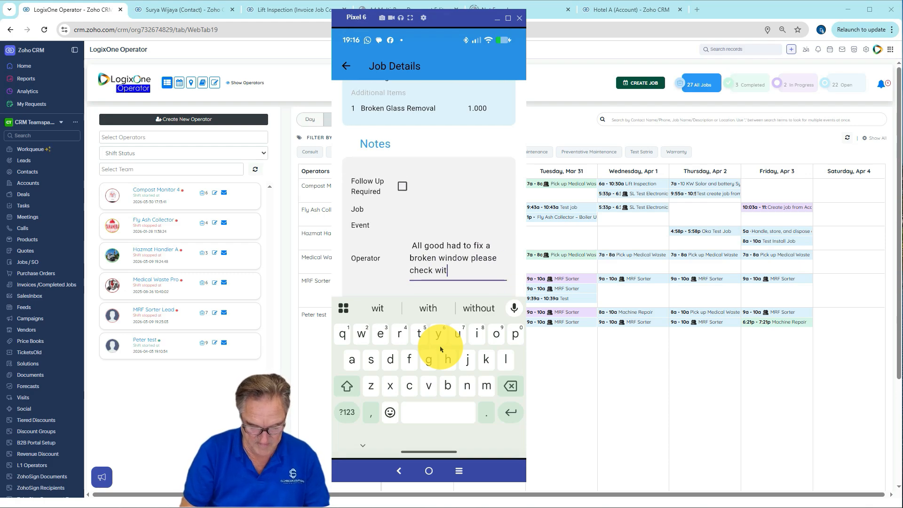
text(h the customer.)
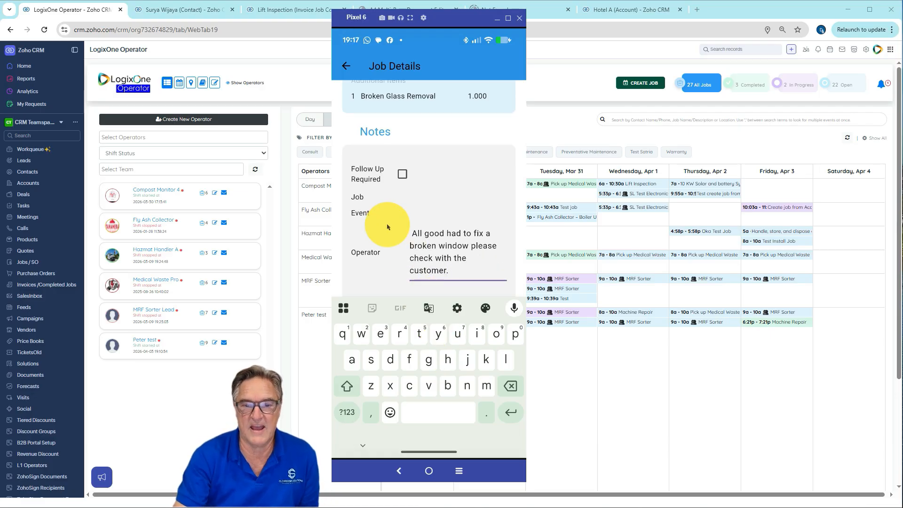
click(403, 177)
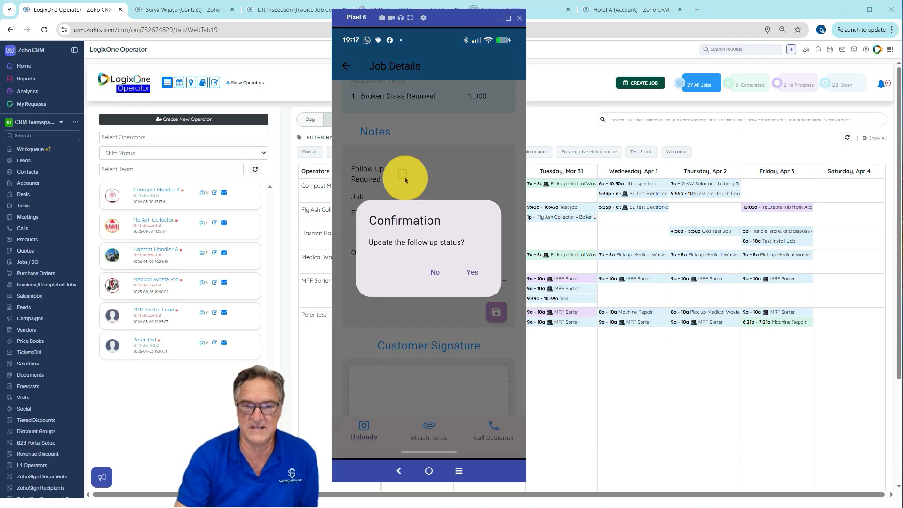
click(469, 277)
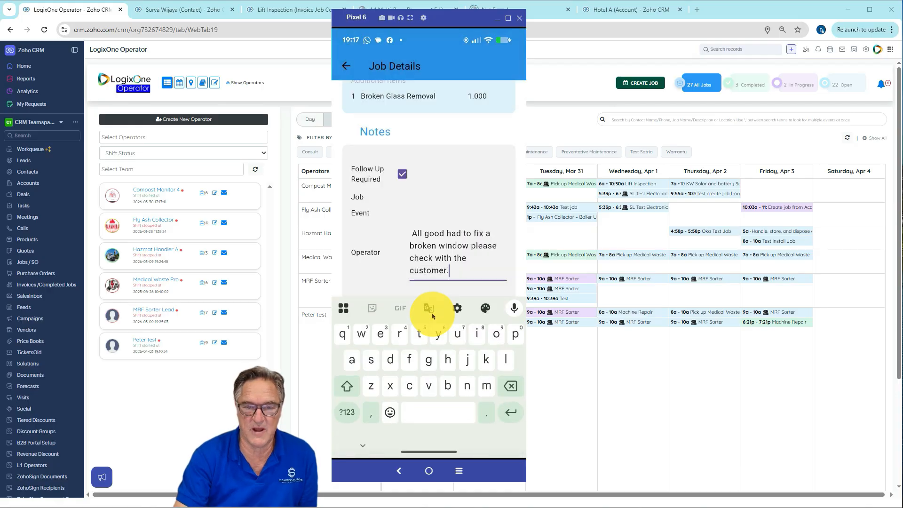
Save the notes and sign off the job with a freehand customer signature and the customer's name
mouse_move(368, 419)
mouse_down()
mouse_move(397, 422)
mouse_move(377, 394)
mouse_move(481, 392)
mouse_move(459, 398)
mouse_up()
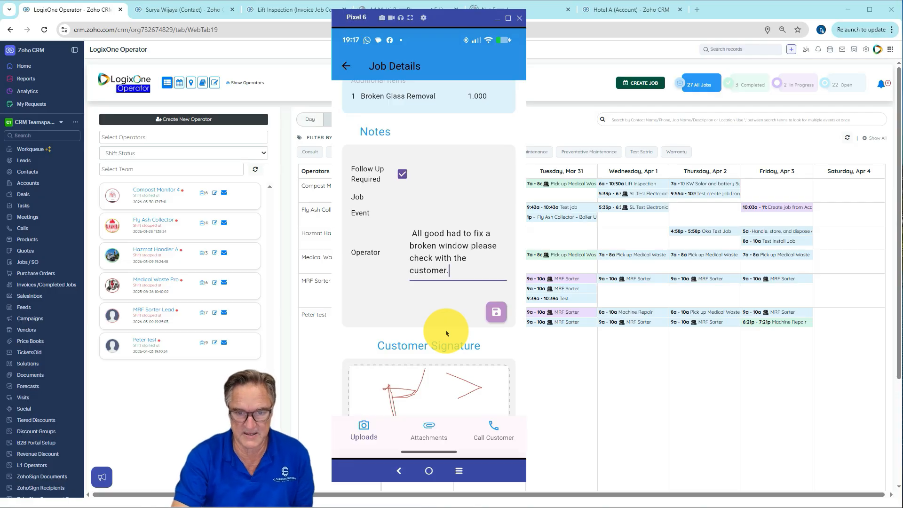
scroll(447, 333, down, 2)
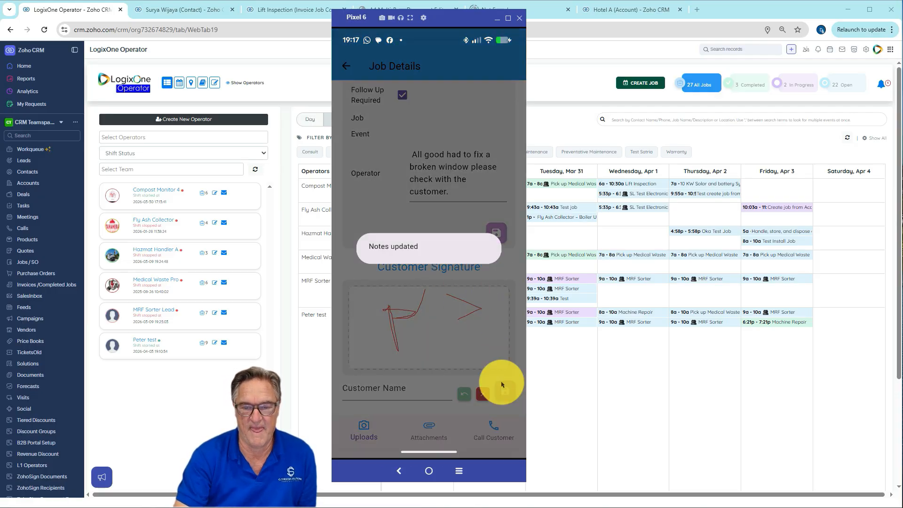
click(400, 397)
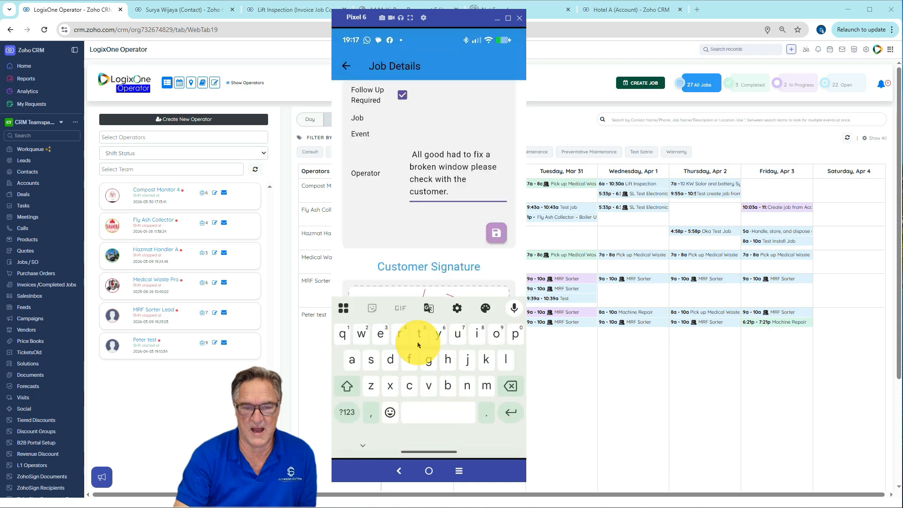
text(Pete)
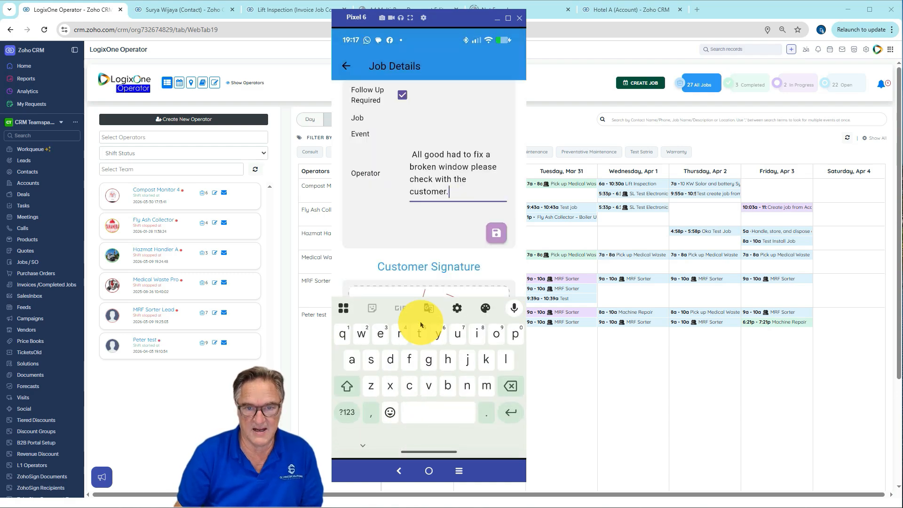
key(BackSpace)
text(.)
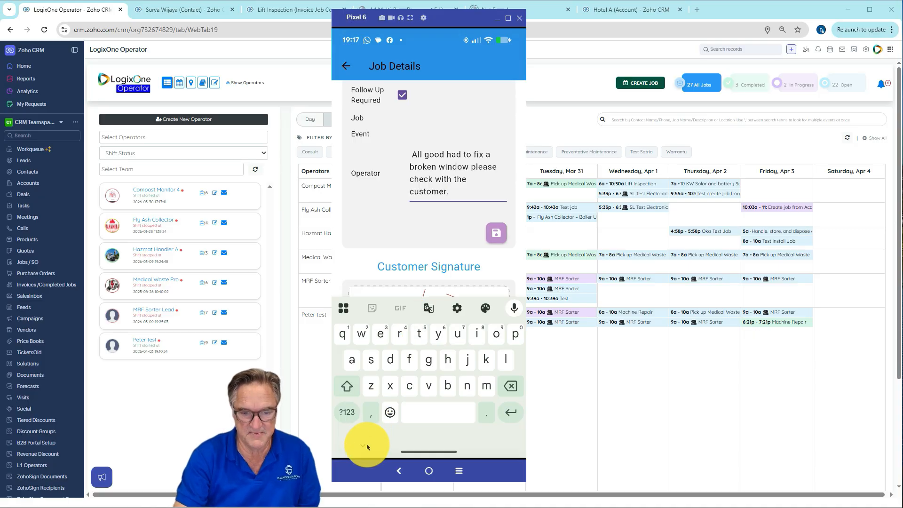
mouse_move(369, 246)
mouse_down()
mouse_move(382, 182)
mouse_move(368, 94)
mouse_up()
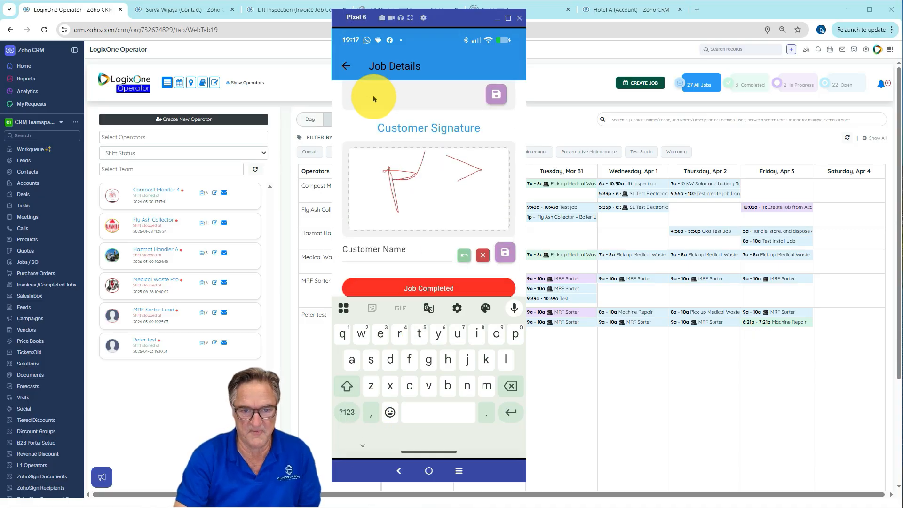
click(363, 252)
text(Peter)
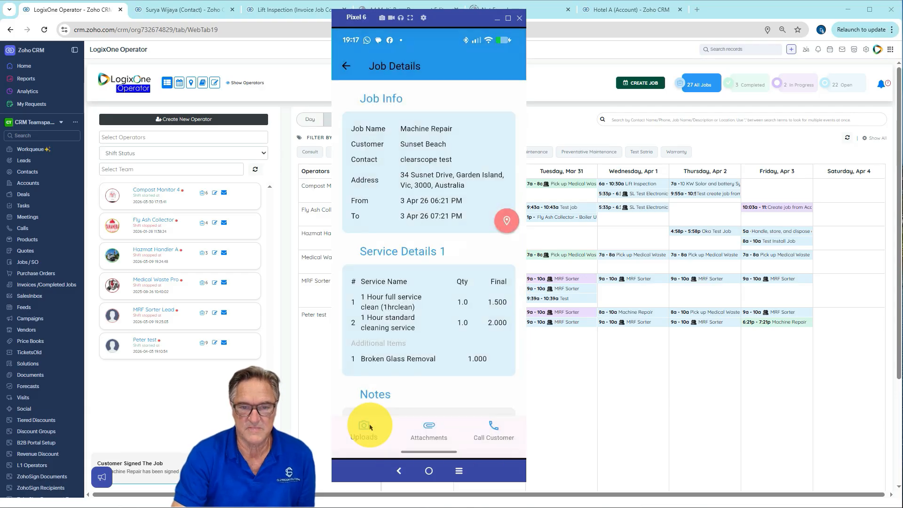
Upload the first photo from the phone's gallery to the Machine Repair job
click(370, 427)
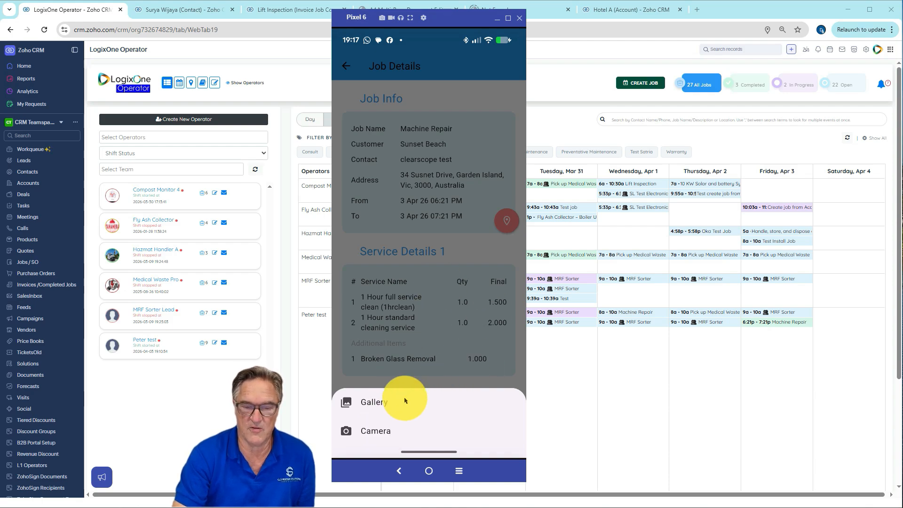
click(389, 401)
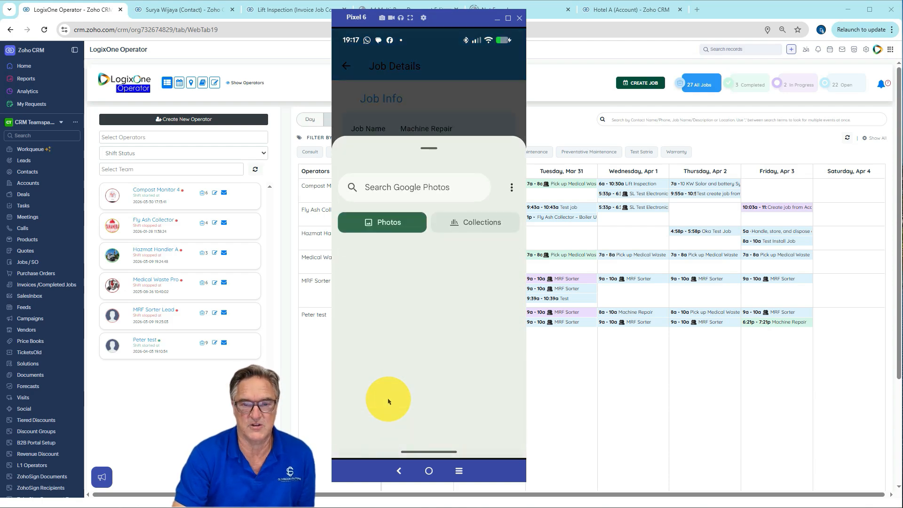
click(353, 331)
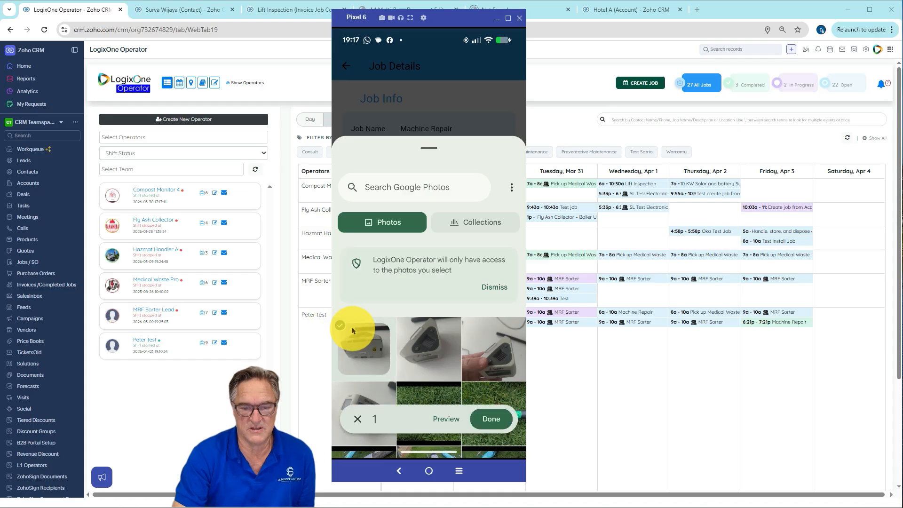
click(498, 421)
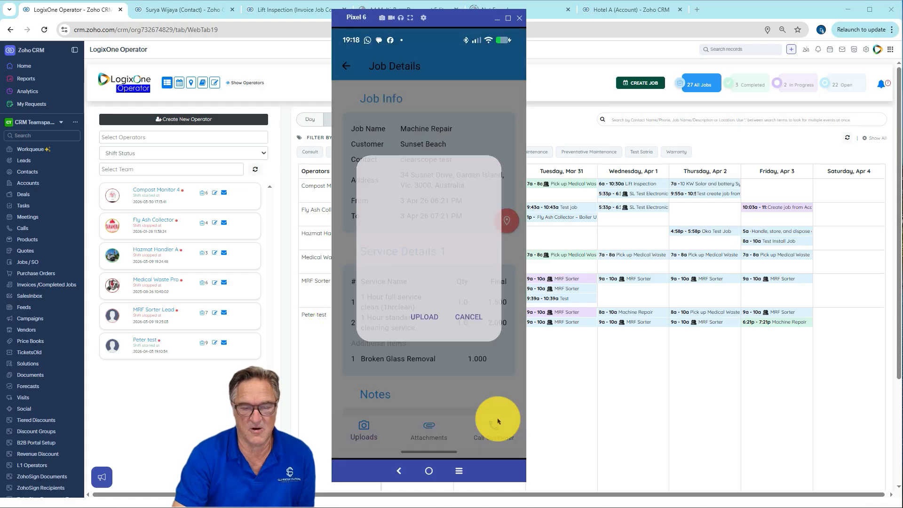
click(418, 318)
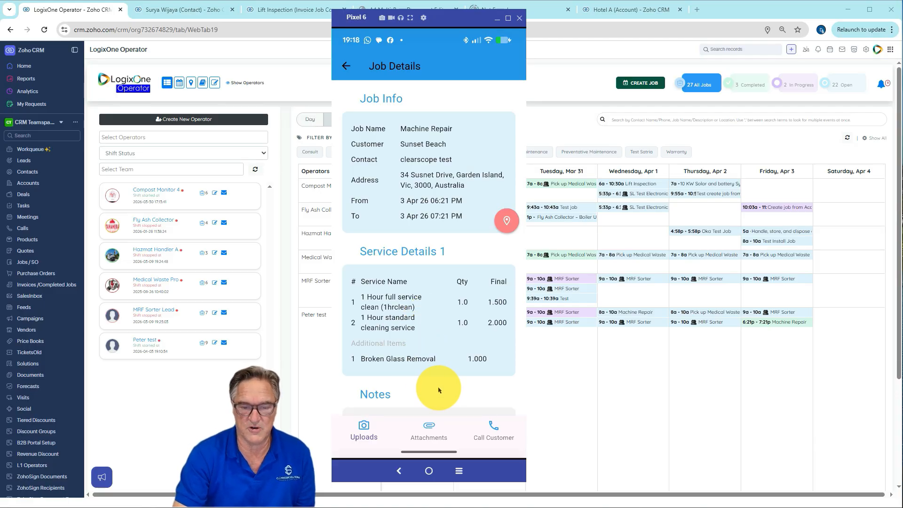
Review the completed job's service items, operator note, follow-up flag and customer signature section on the mobile app
drag(433, 387, 439, 208)
drag(433, 324, 443, 167)
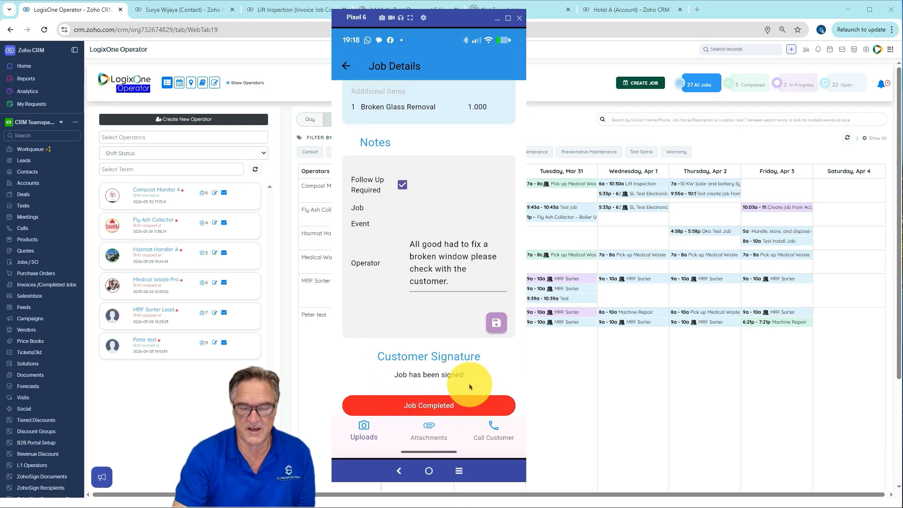
click(452, 286)
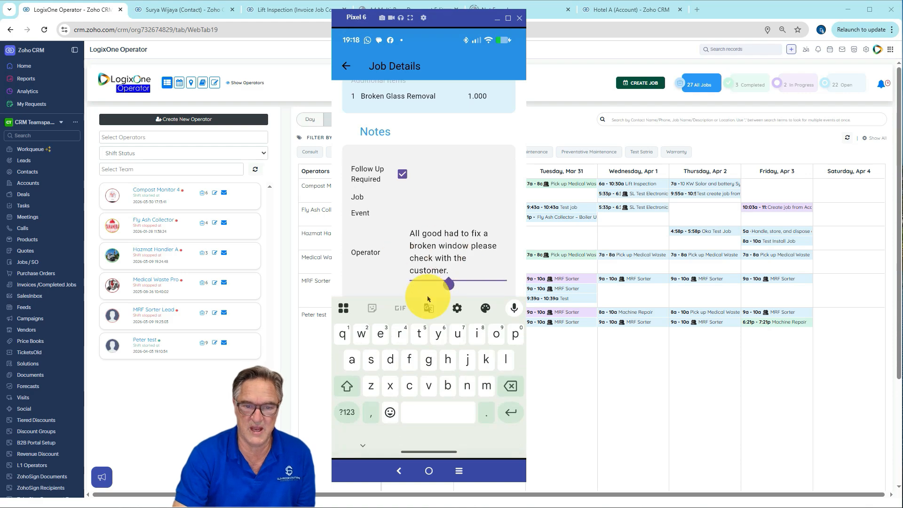
click(363, 444)
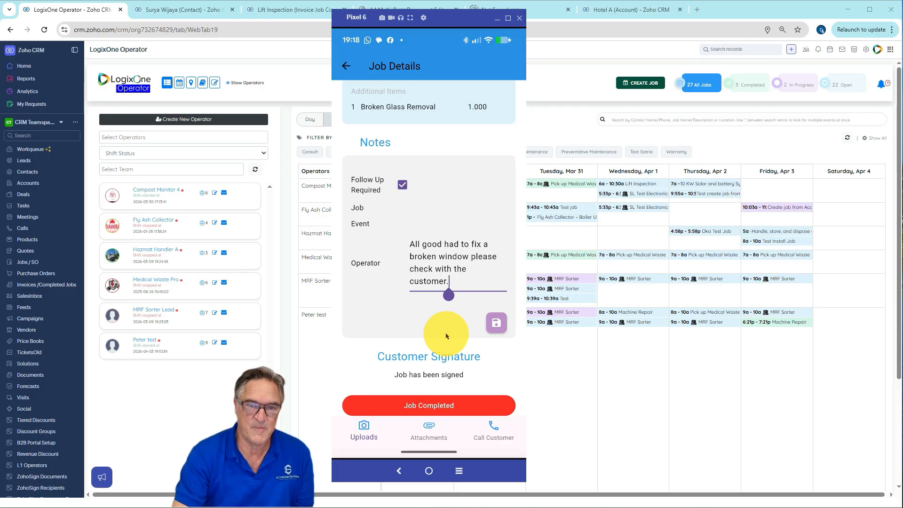
drag(415, 126, 430, 310)
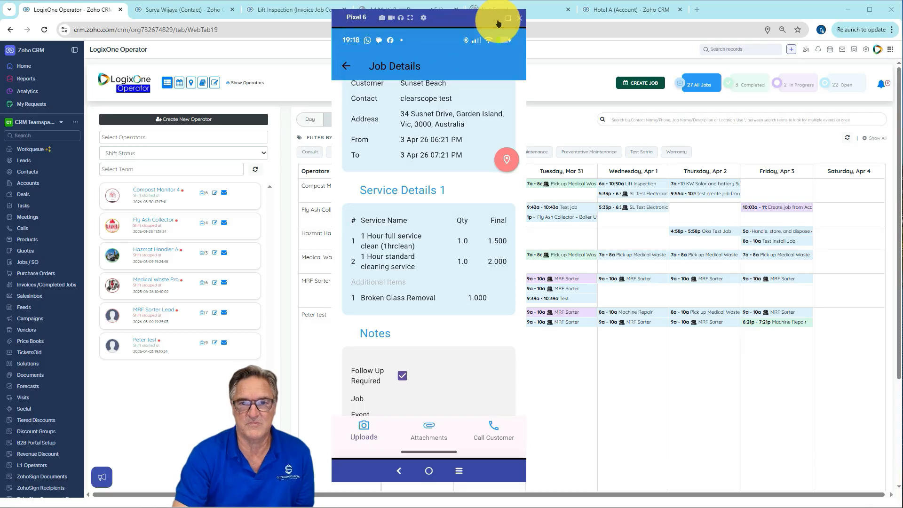
Minimize the phone mirror and open the overview of the Friday, Apr 3 Machine Repair job on the CRM schedule
click(498, 23)
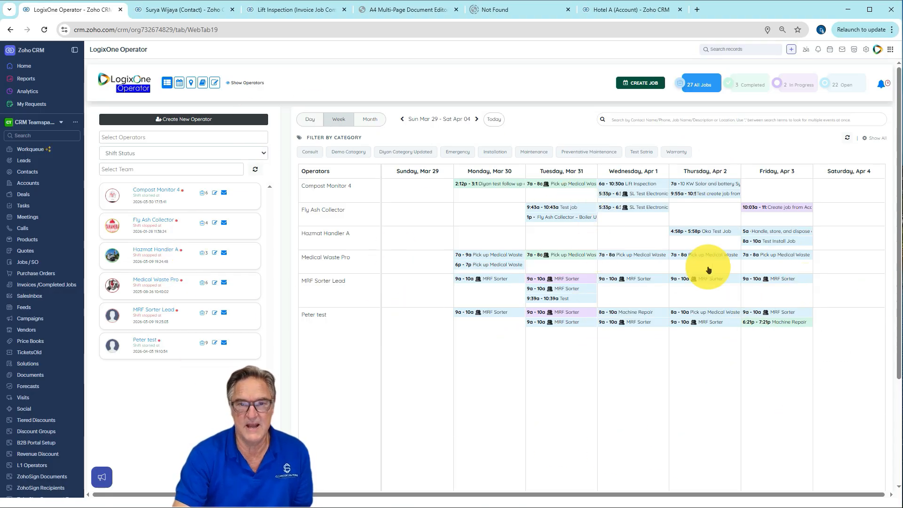
mouse_move(774, 322)
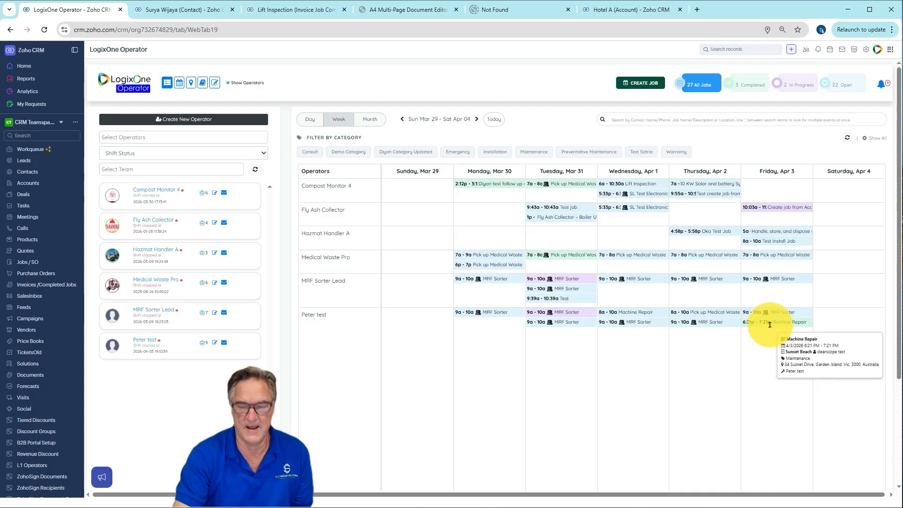
click(770, 324)
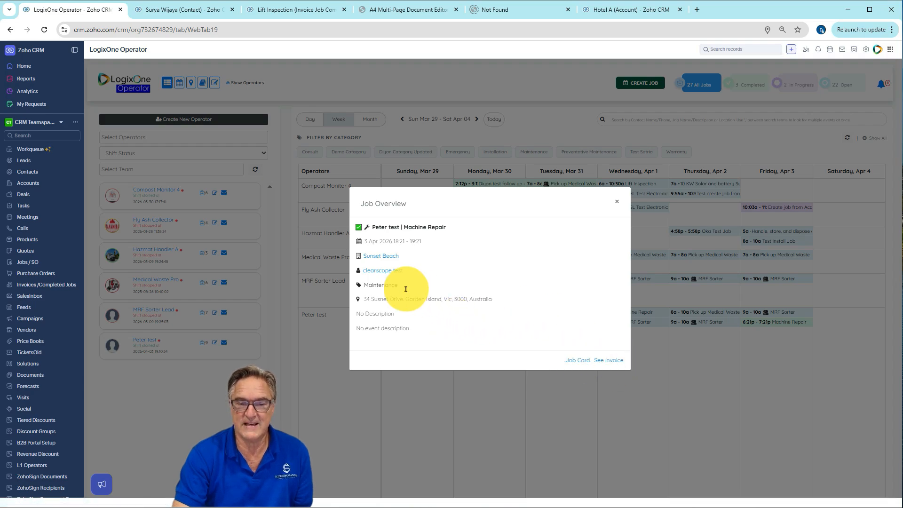
Open the Machine Repair job's invoice and examine its operator details, invoiced items and customer signature image
click(606, 361)
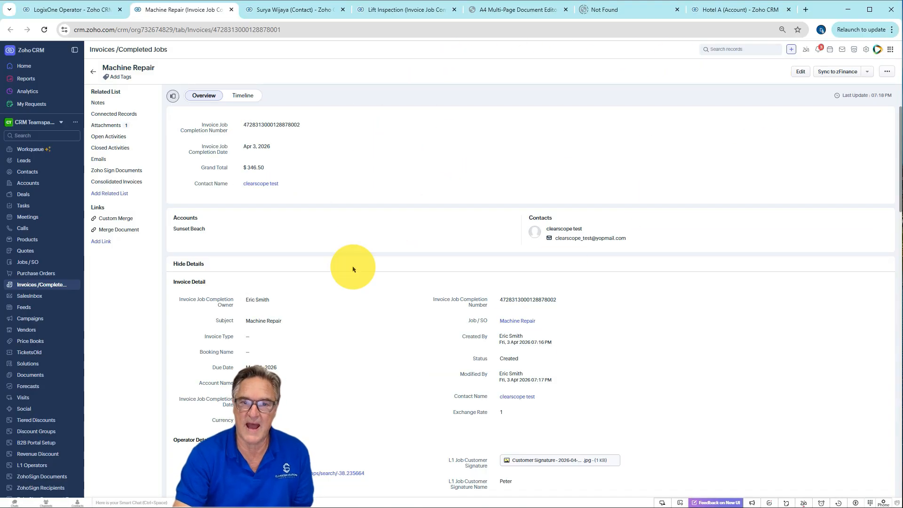
scroll(403, 344, down, 3)
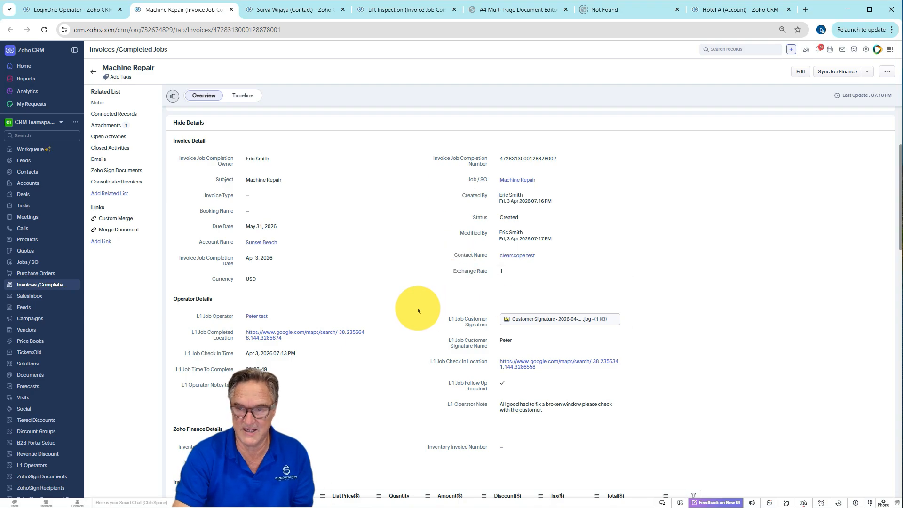
scroll(417, 310, down, 2)
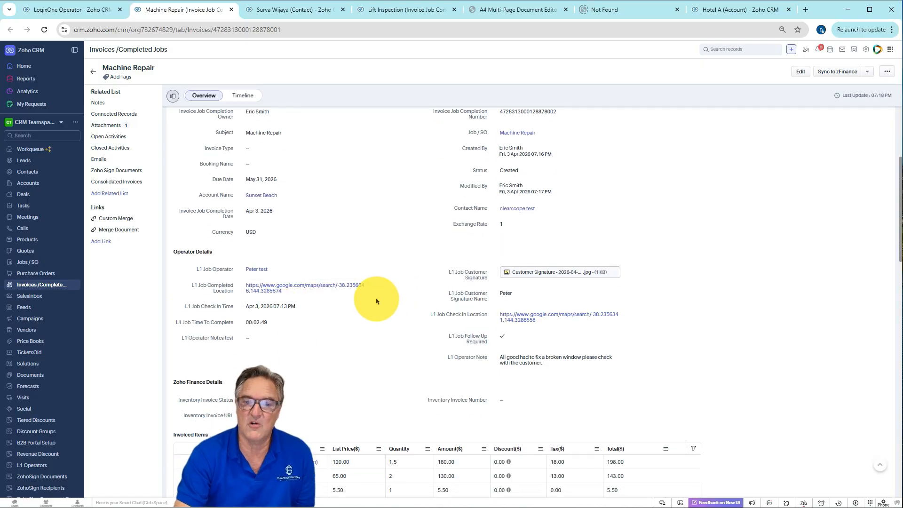
scroll(376, 301, down, 1)
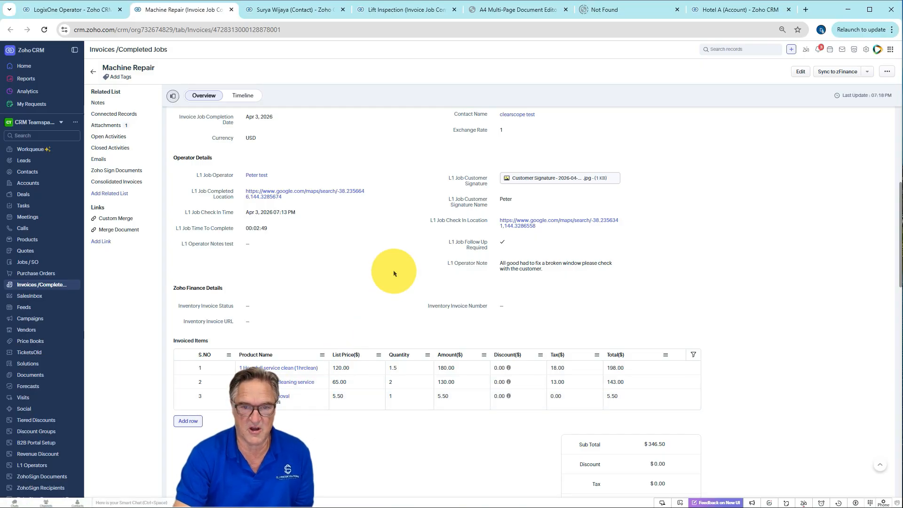
click(524, 178)
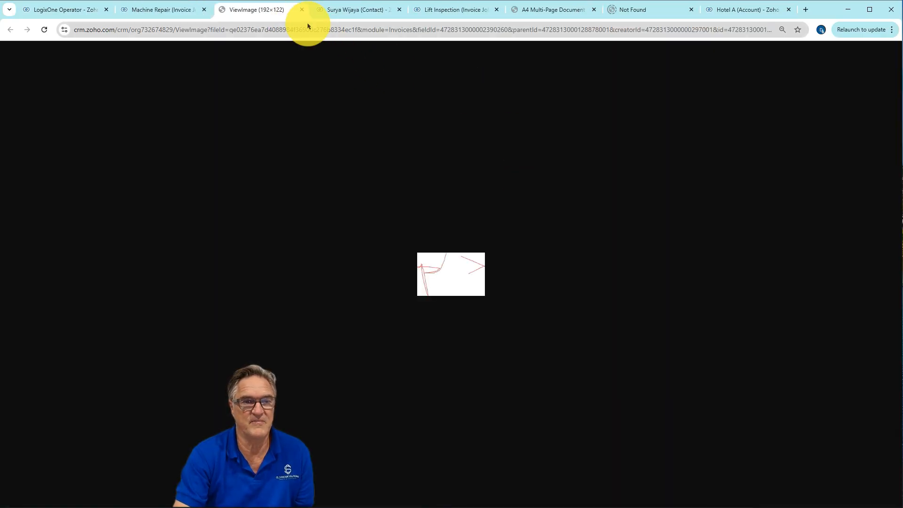
click(302, 9)
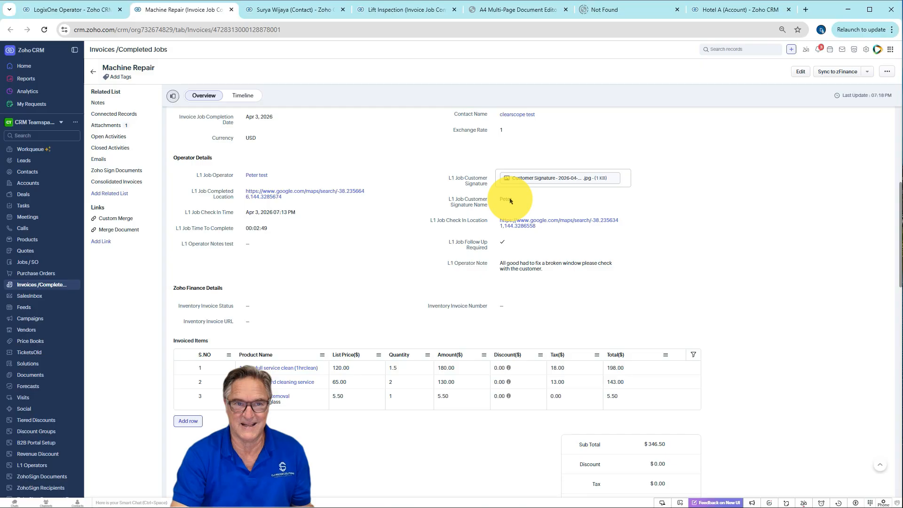
Return to the job schedule, close the job overview, and reopen the Machine Repair job from My Jobs in the mirrored mobile app
click(94, 5)
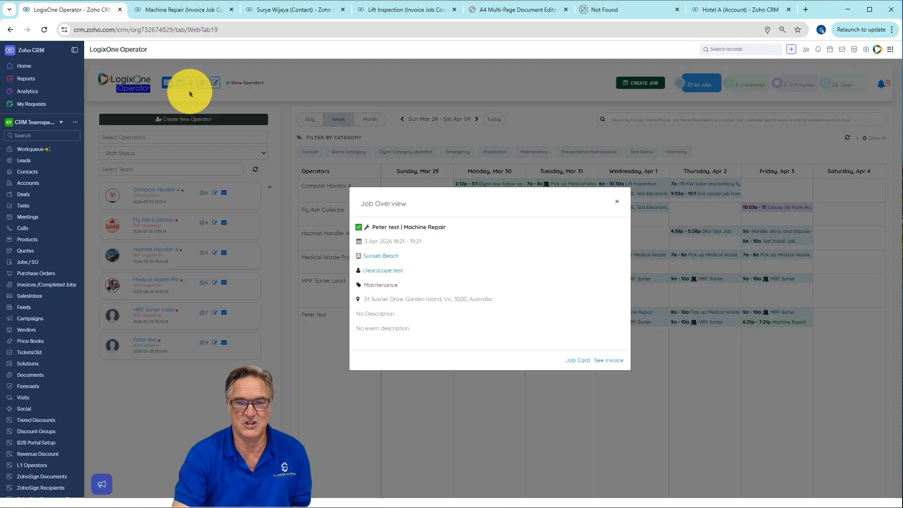
click(616, 202)
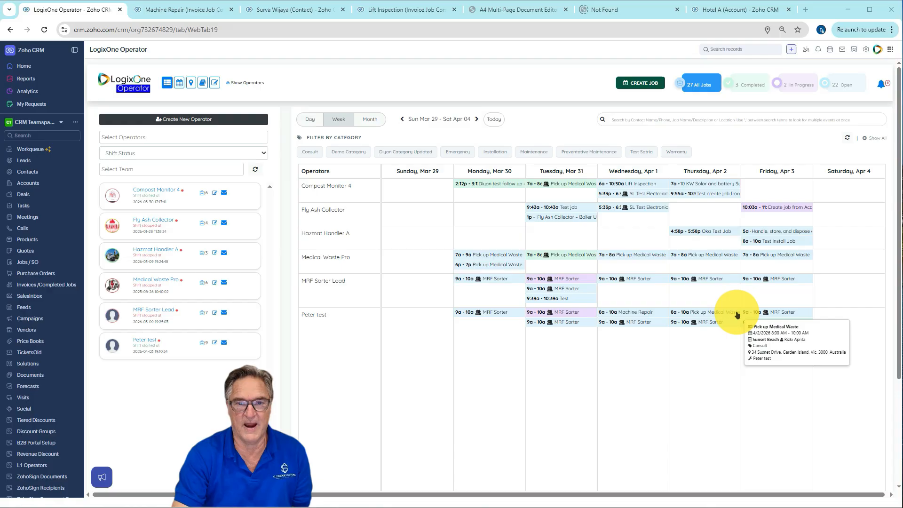
key(alt+Tab)
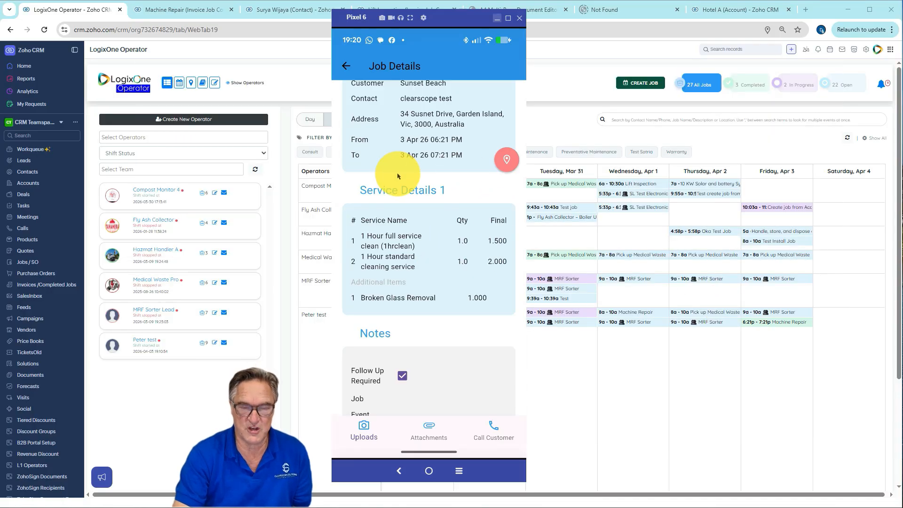
click(346, 66)
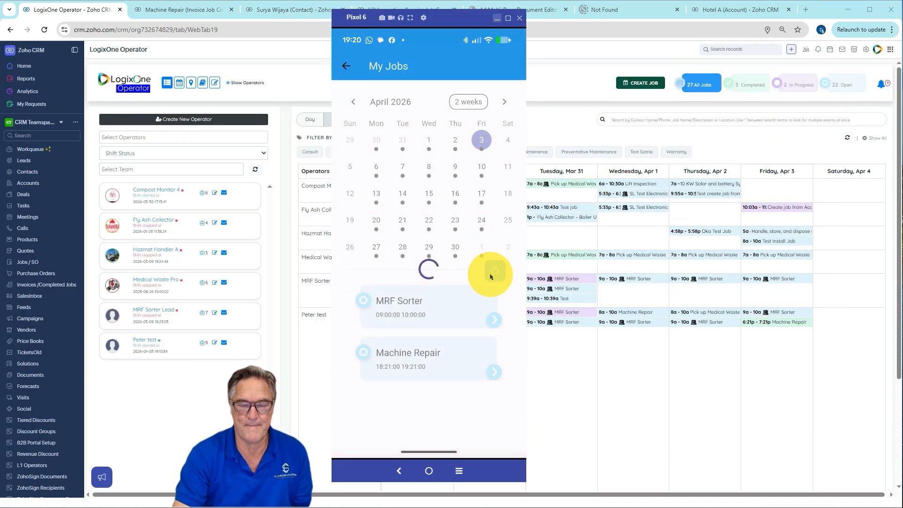
click(467, 365)
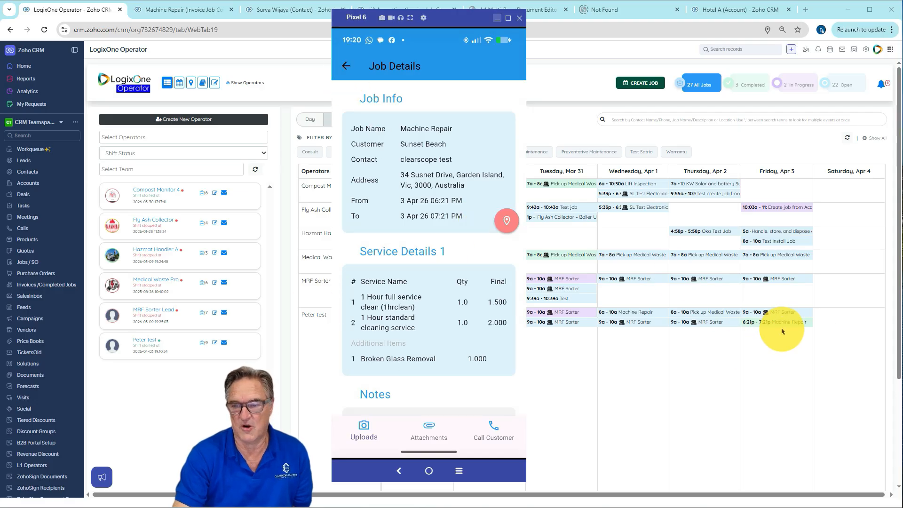
View the photo attached to the Machine Repair invoice, and sync the invoice to zFinance
click(768, 322)
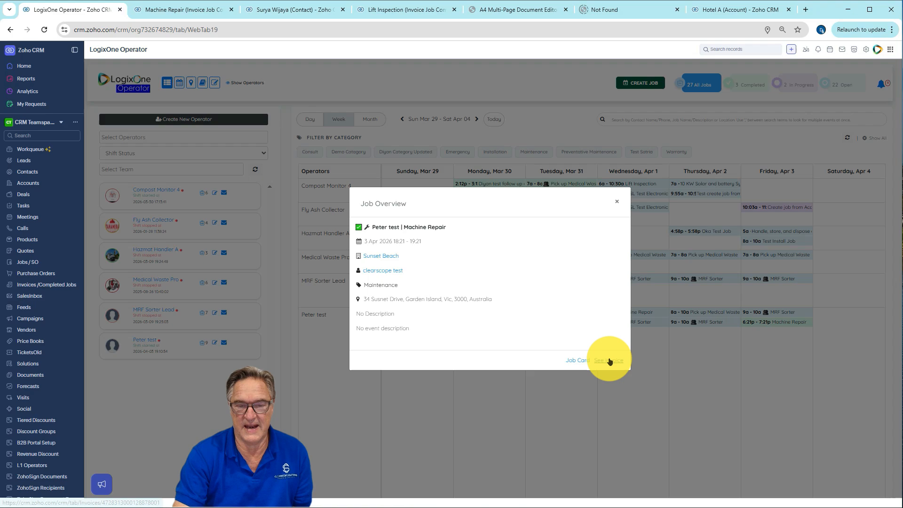
click(177, 11)
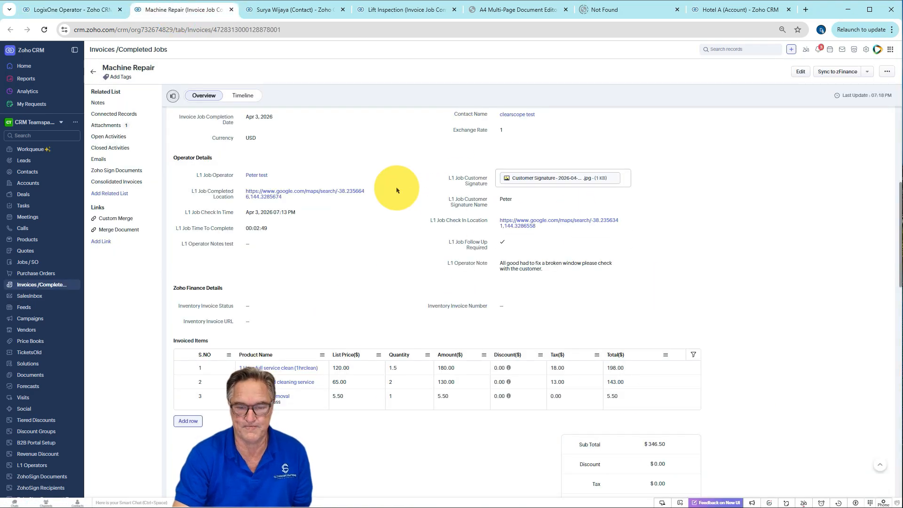
click(114, 126)
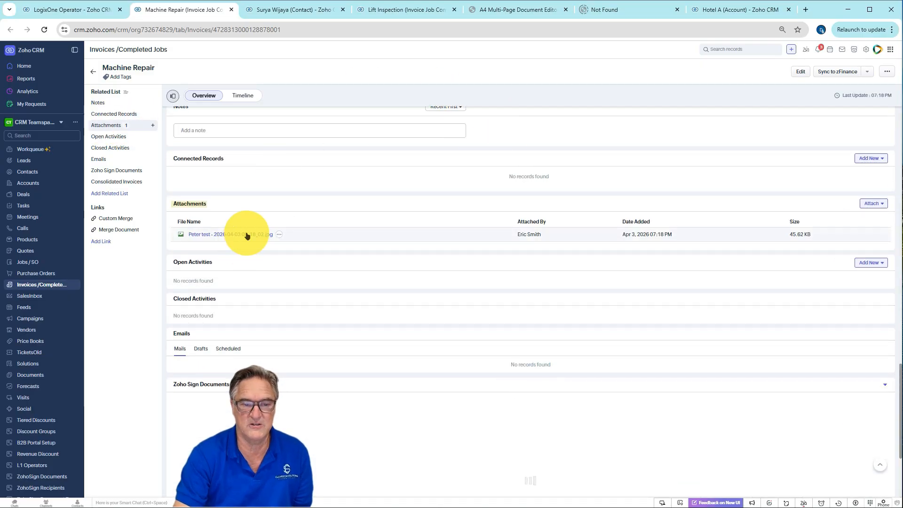
click(247, 235)
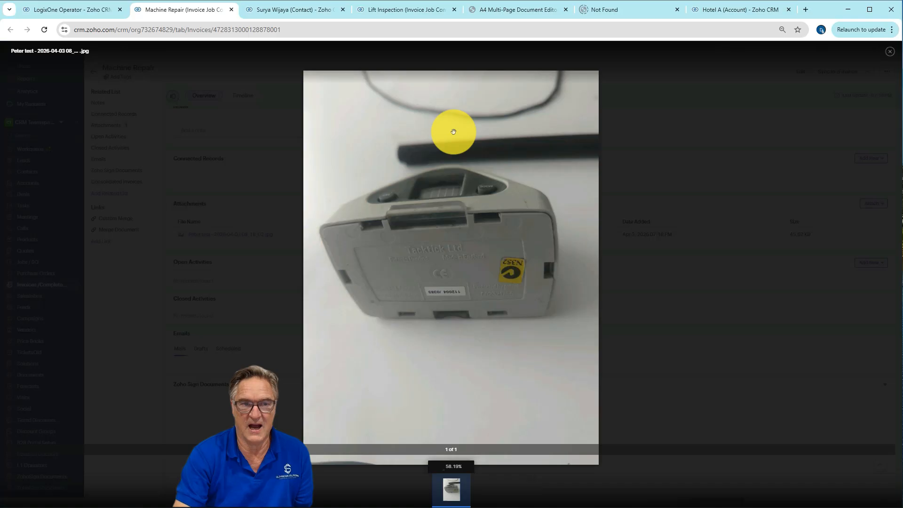
click(231, 10)
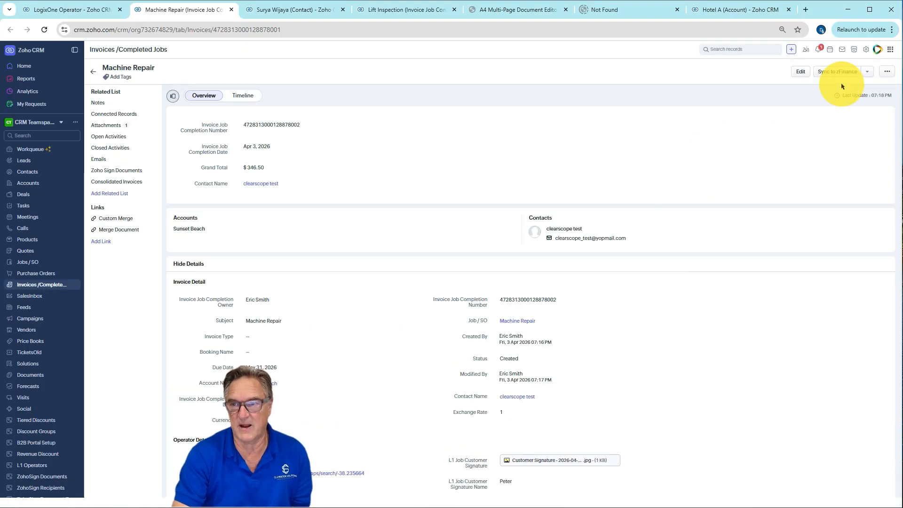
click(835, 71)
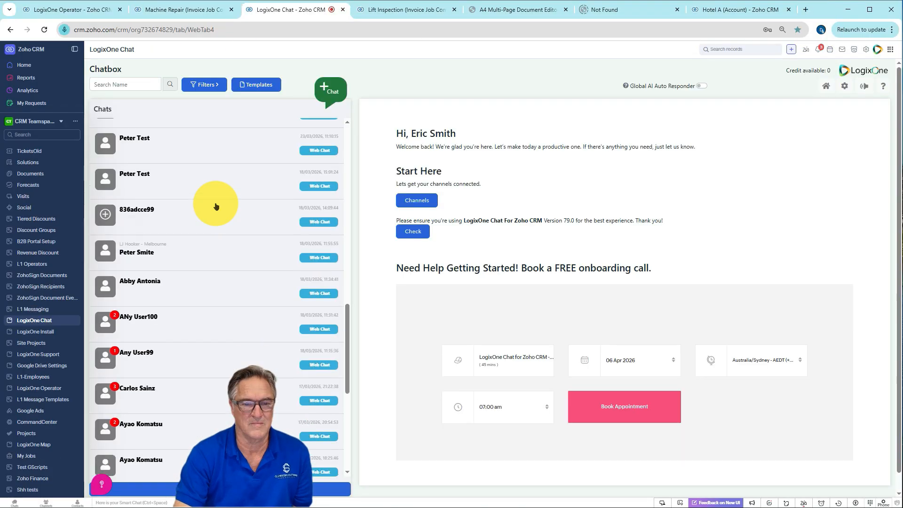
Look through the older conversations in the LogixOne Chat list
scroll(216, 206, down, 5)
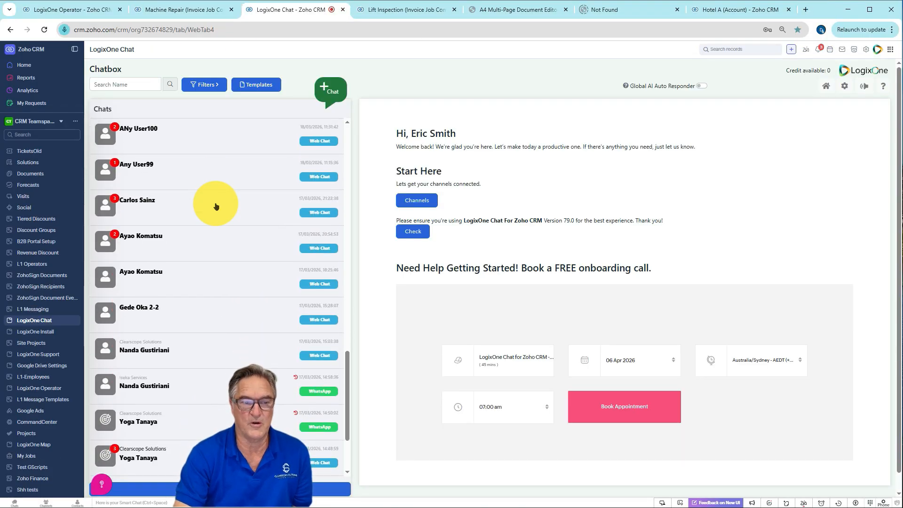
scroll(216, 206, down, 2)
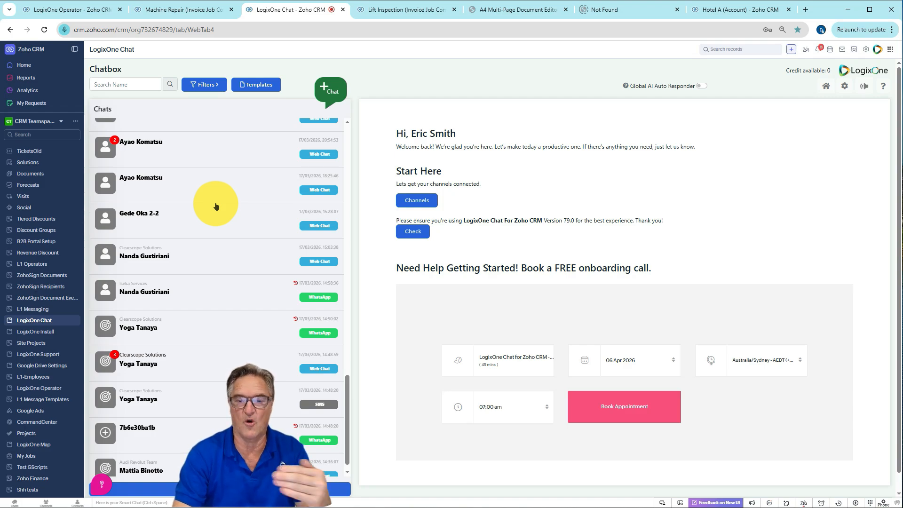
scroll(212, 204, down, 1)
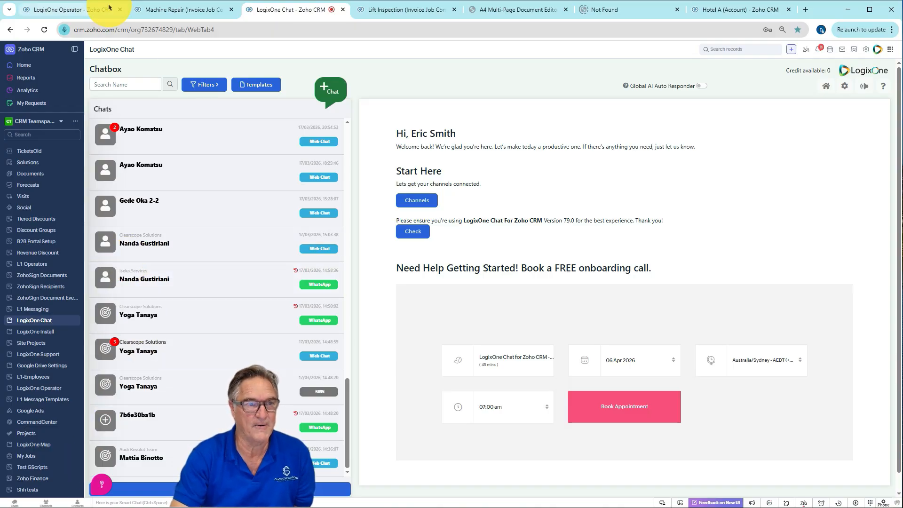
Return to LogixOne Operator, open its support chat widget, and look through the help topics and how-to videos
click(52, 10)
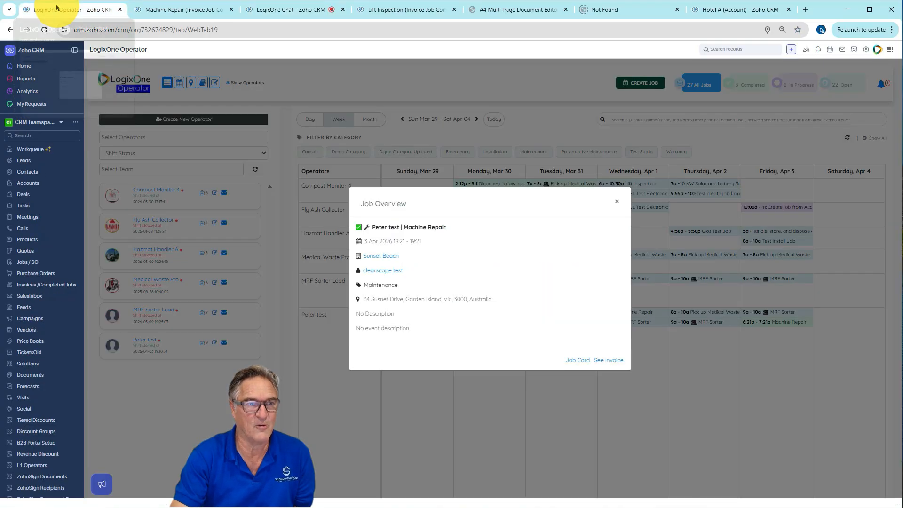
click(97, 480)
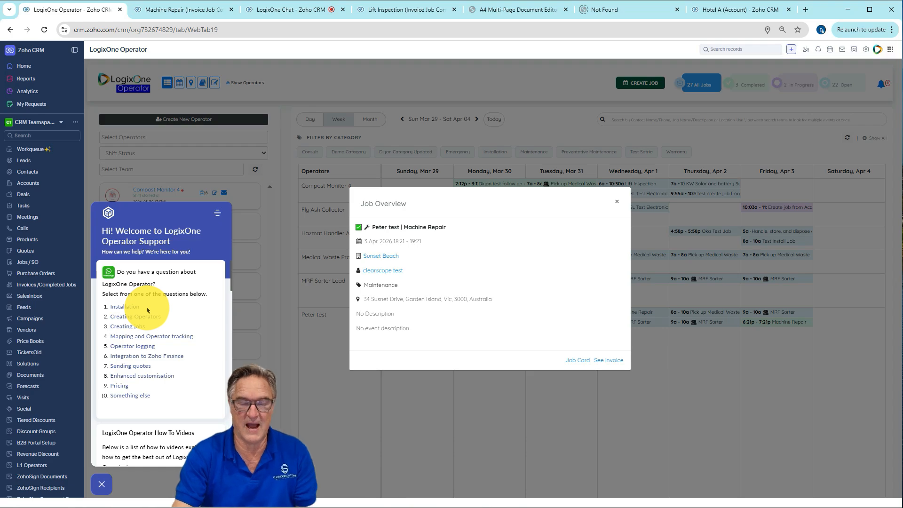
scroll(147, 309, down, 4)
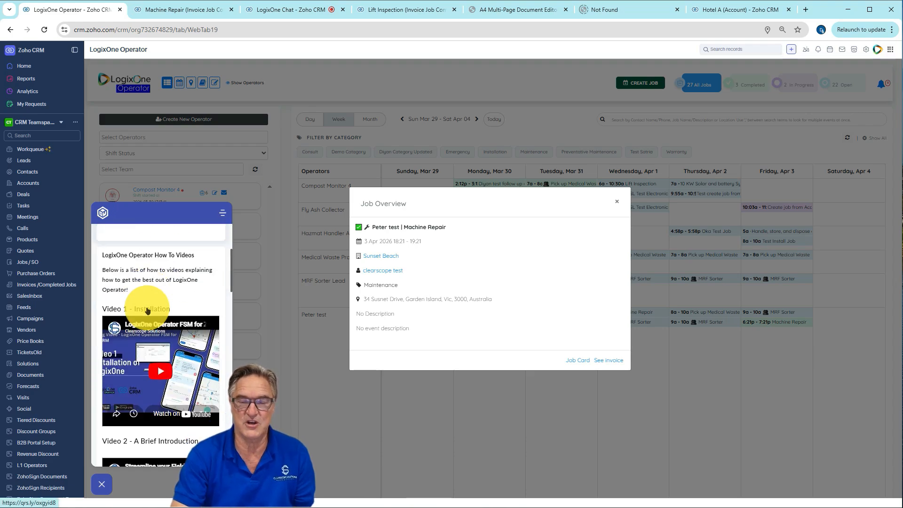